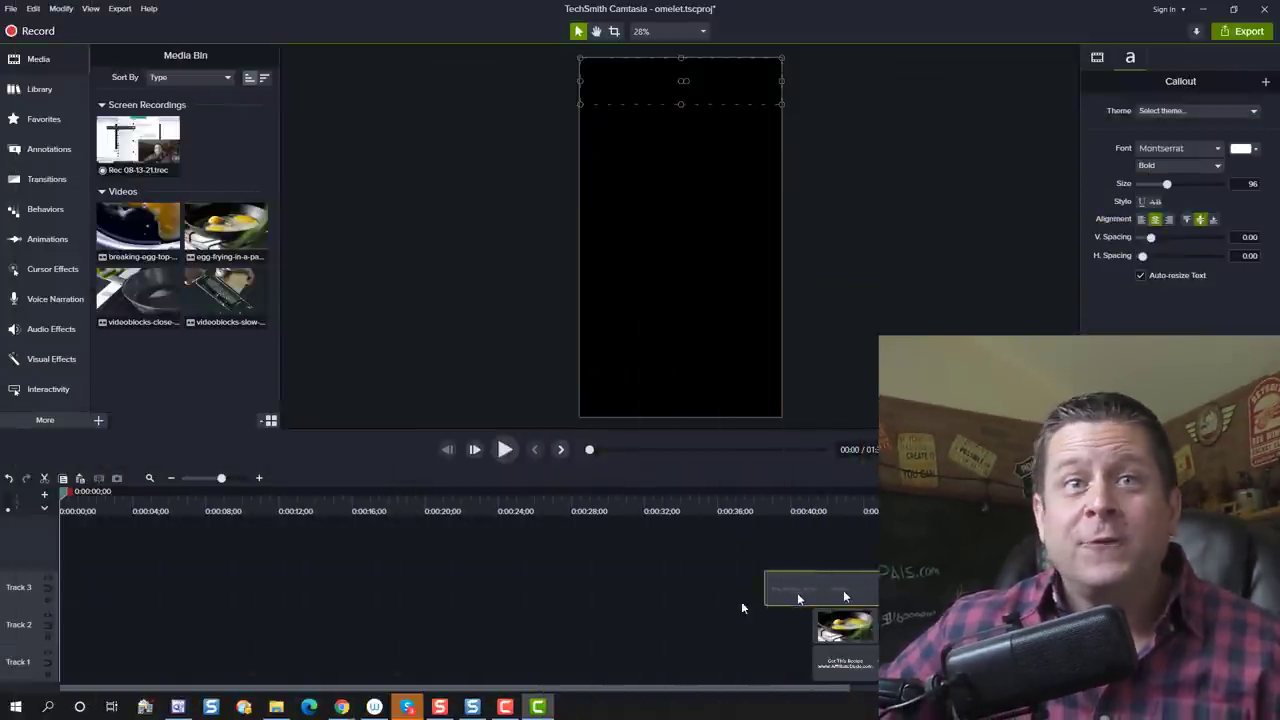
Step: Move the title text and egg-frying clips to the start of the timeline and add the breaking-egg clip after the egg-frying clip on Track 2
{"action": "left_click_drag", "start_coordinate": [760, 600], "coordinate": [149, 601]}
{"action": "left_click_drag", "start_coordinate": [830, 625], "coordinate": [75, 622]}
{"action": "left_click_drag", "start_coordinate": [138, 228], "coordinate": [410, 620]}
{"action": "left_click", "coordinate": [640, 263]}
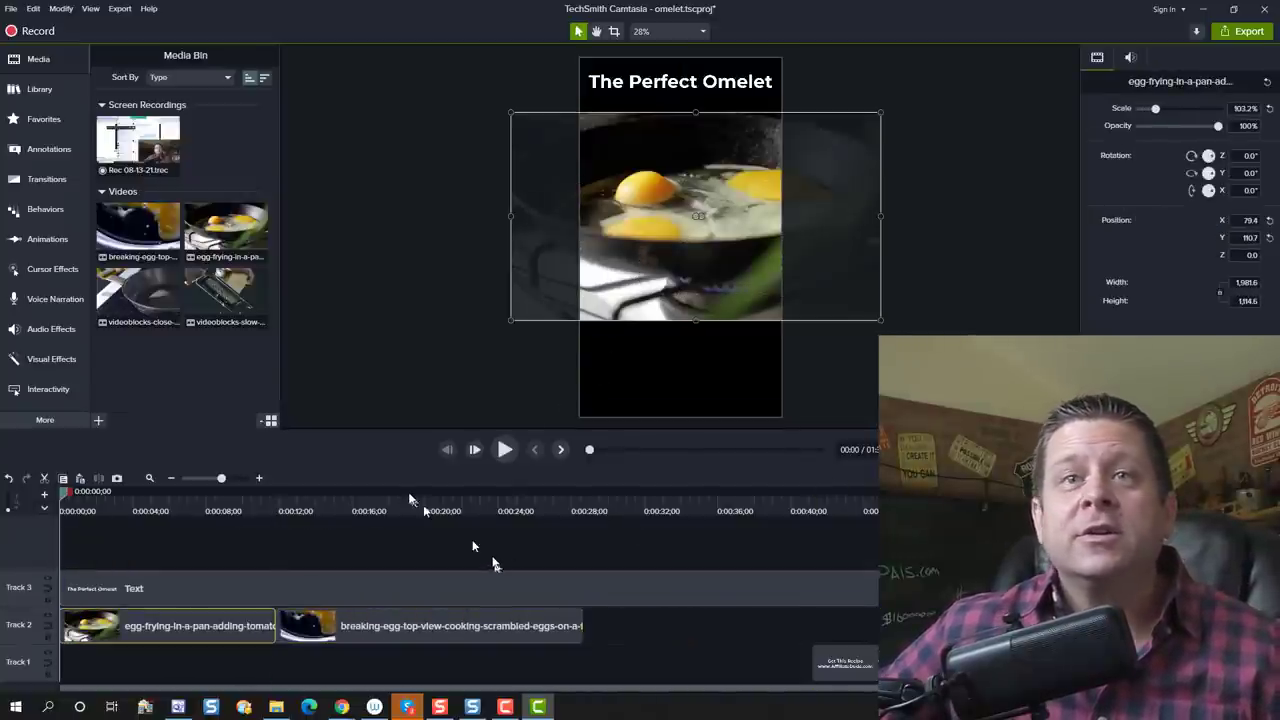
Step: Shift the recipe link callout on Track 1 further along the timeline and return the playhead to the beginning
{"action": "left_click", "coordinate": [407, 495]}
{"action": "left_click_drag", "start_coordinate": [845, 662], "coordinate": [900, 665]}
{"action": "left_click", "coordinate": [80, 494]}
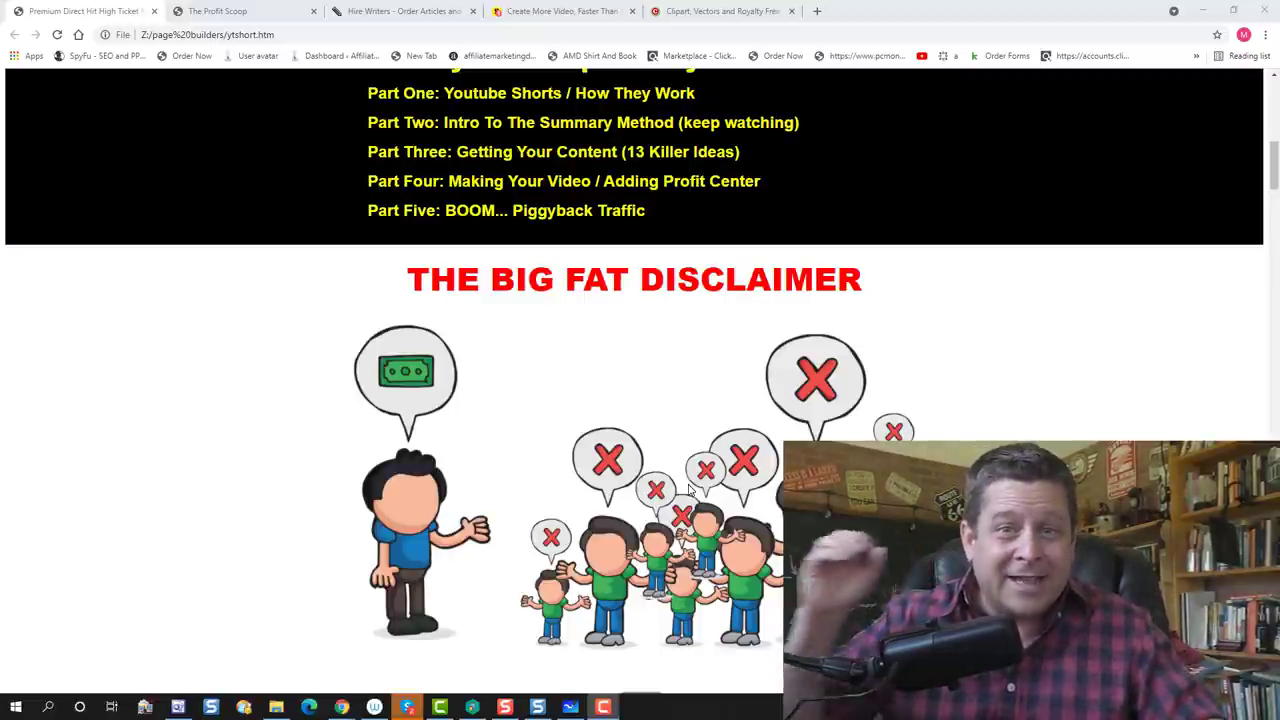
Step: Open the youtube.com/hashtag/shorts link from the Part One section in the browser and browse the listed #shorts videos
{"action": "scroll", "coordinate": [683, 506], "scroll_direction": "down", "scroll_amount": 7}
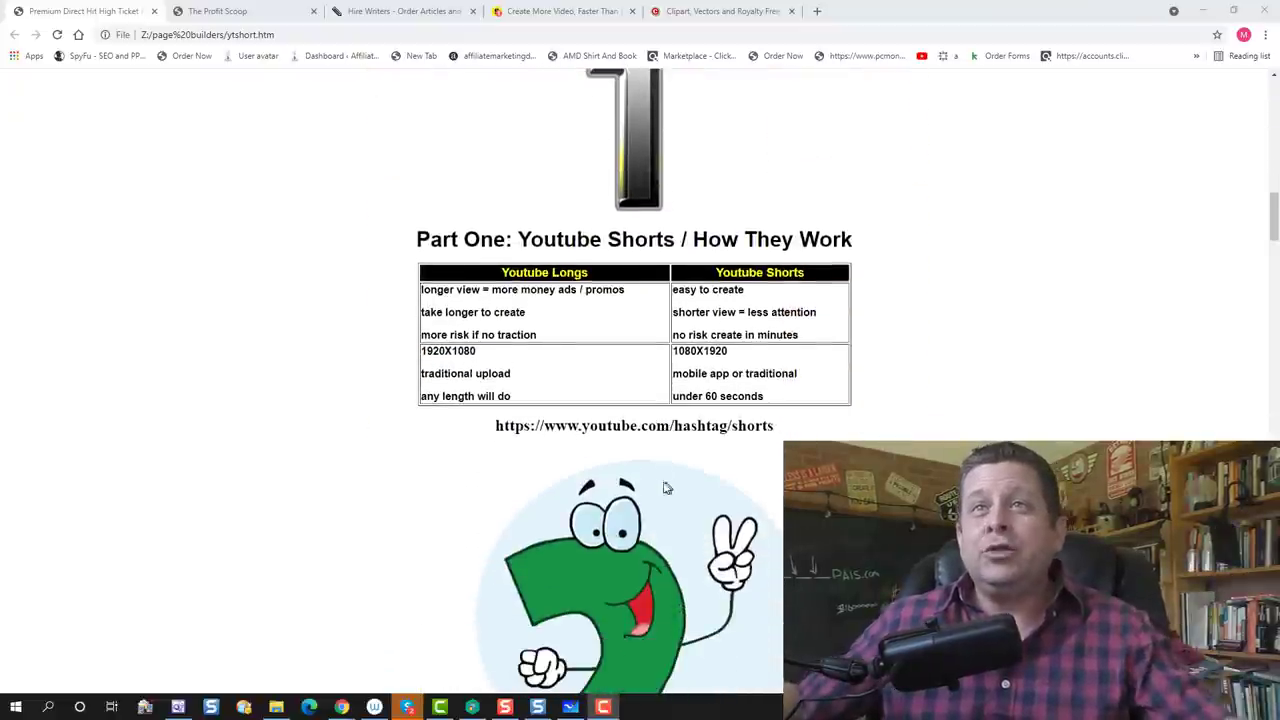
{"action": "left_click", "coordinate": [586, 425]}
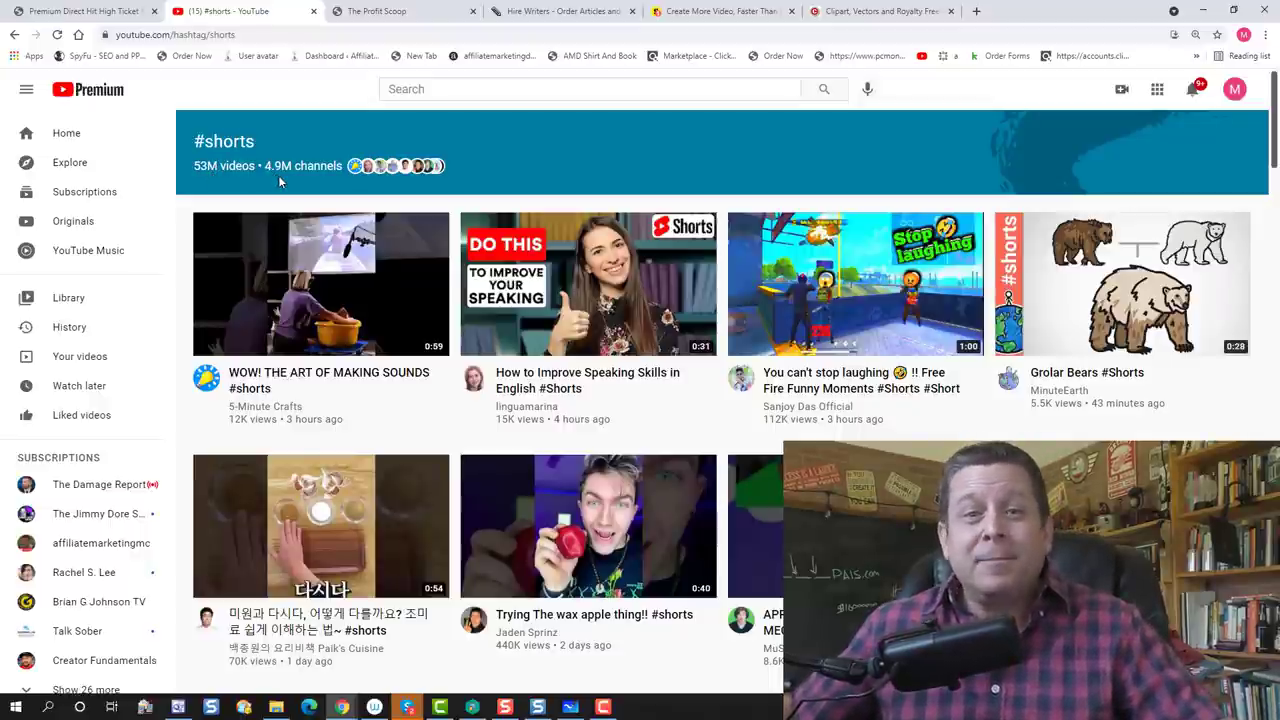
{"action": "scroll", "coordinate": [278, 175], "scroll_direction": "down", "scroll_amount": 8}
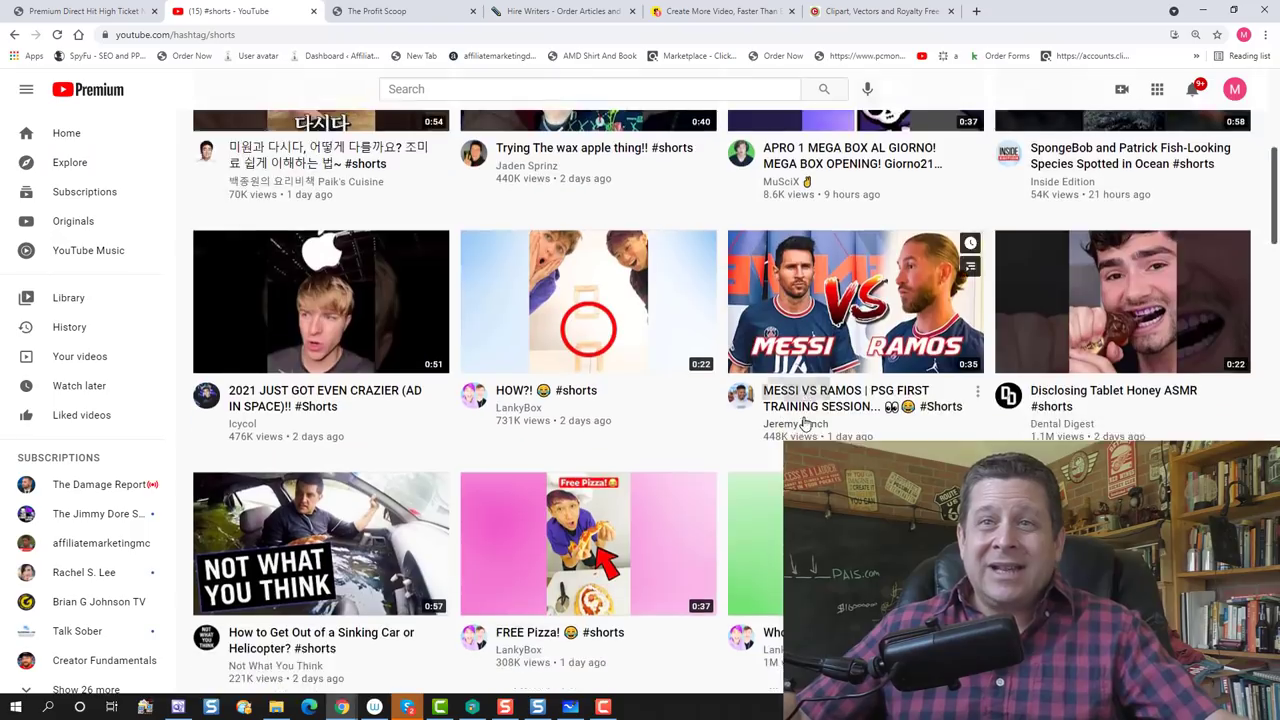
{"action": "scroll", "coordinate": [805, 425], "scroll_direction": "down", "scroll_amount": 10}
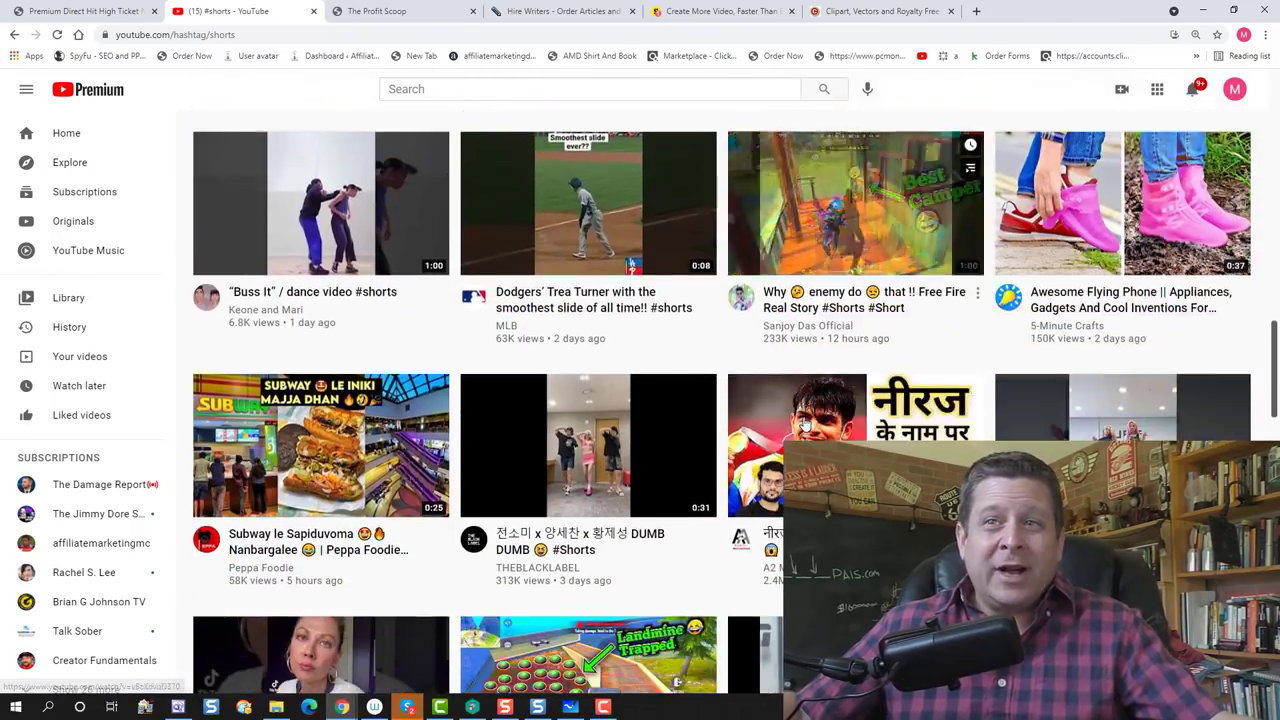
{"action": "scroll", "coordinate": [805, 425], "scroll_direction": "down", "scroll_amount": 3}
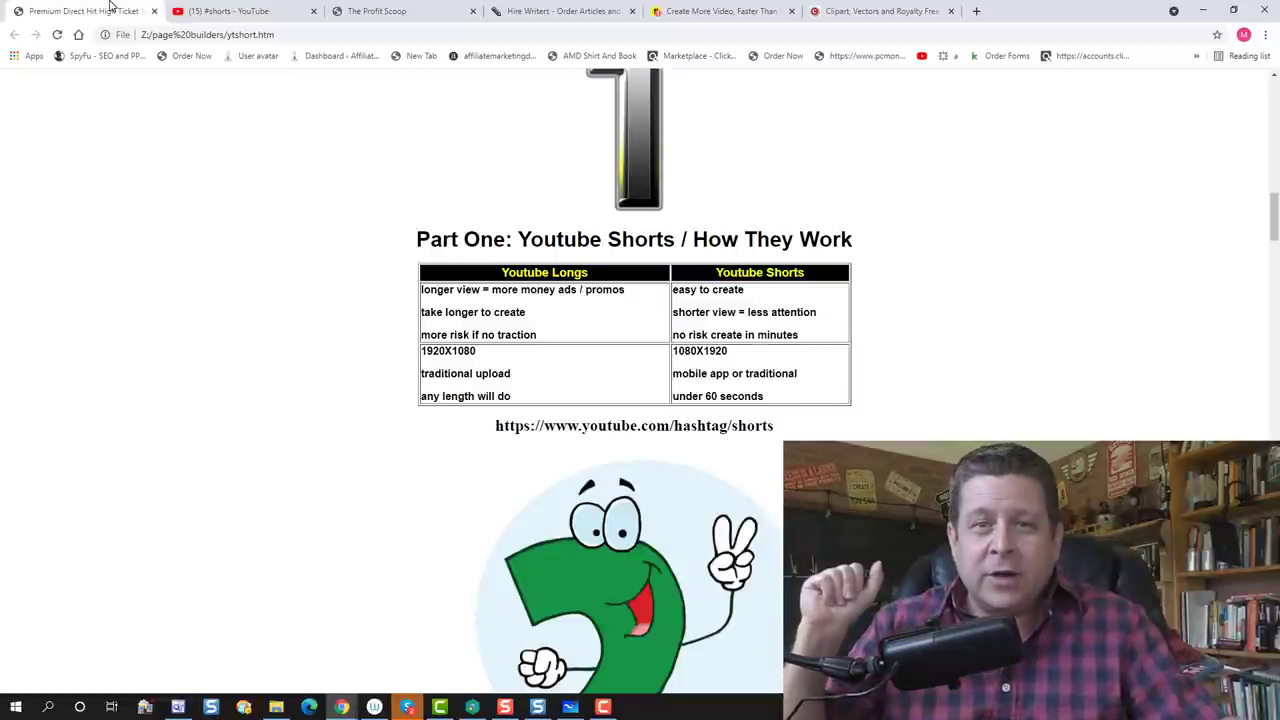
{"action": "left_click", "coordinate": [222, 11]}
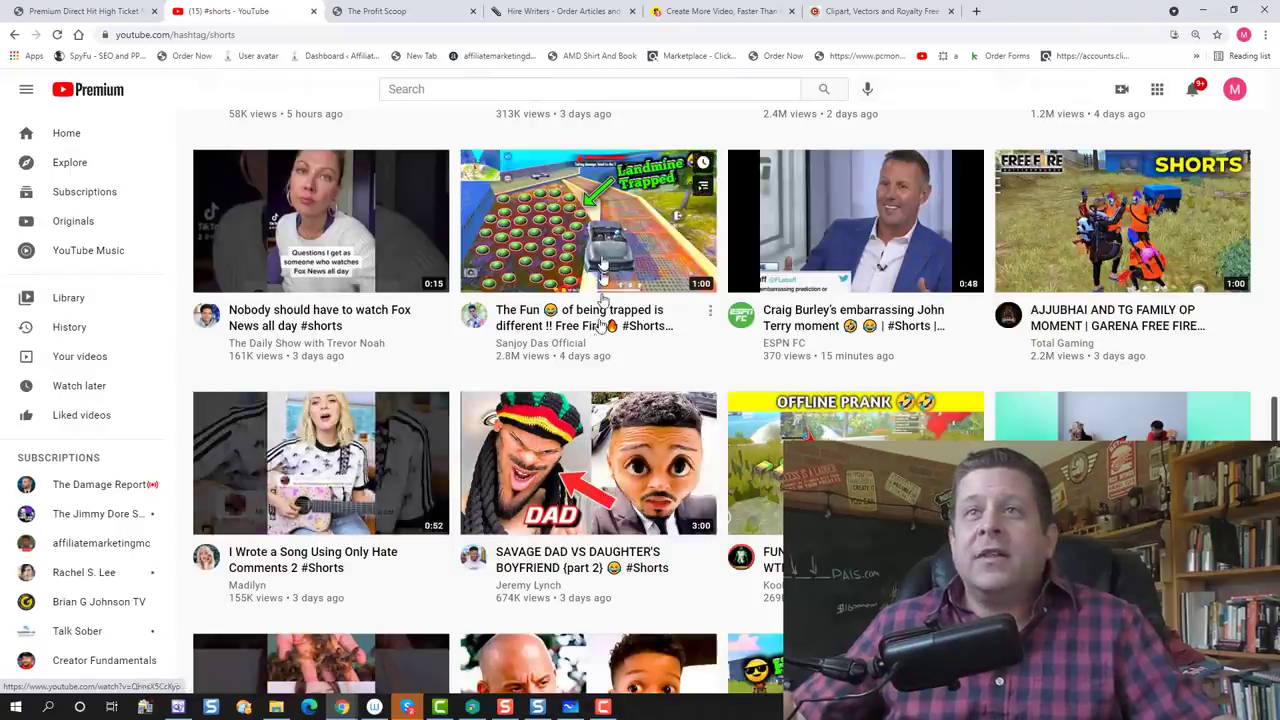
{"action": "mouse_move", "coordinate": [610, 478]}
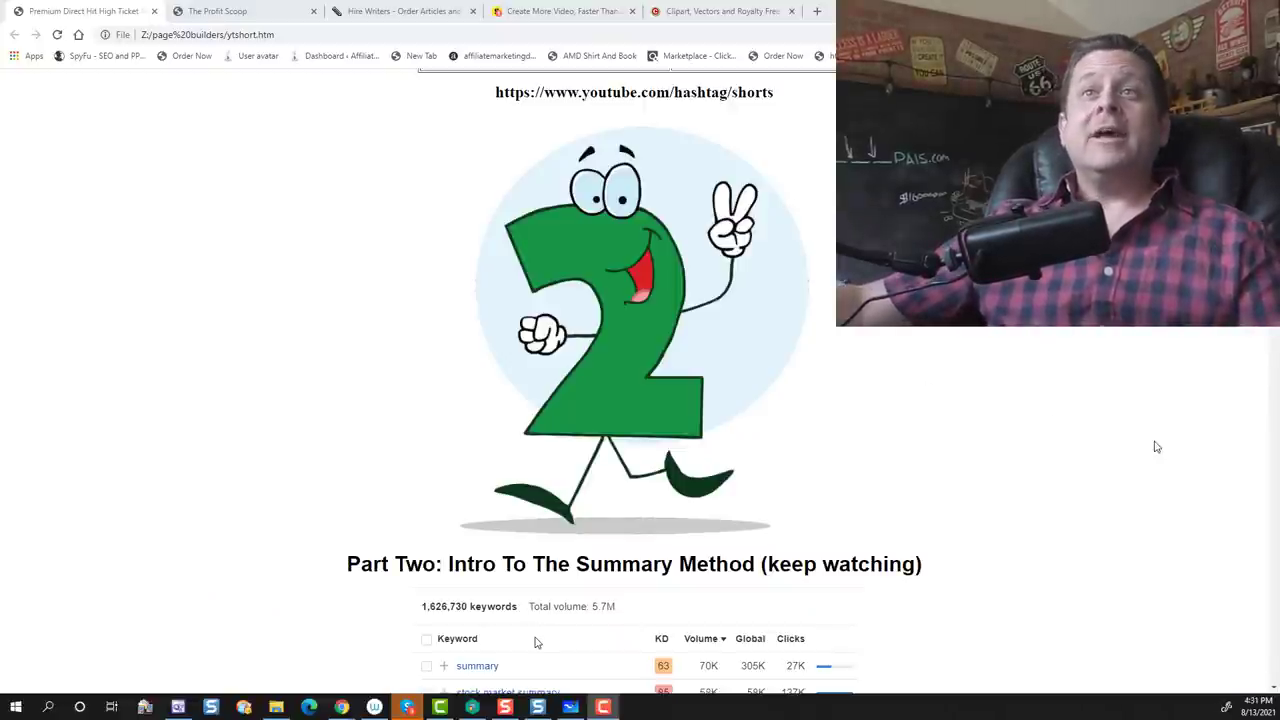
Step: Review the summary keyword list in the Part Two section and the YouTube results for "stock market" shorts
{"action": "scroll", "coordinate": [860, 355], "scroll_direction": "down", "scroll_amount": 3}
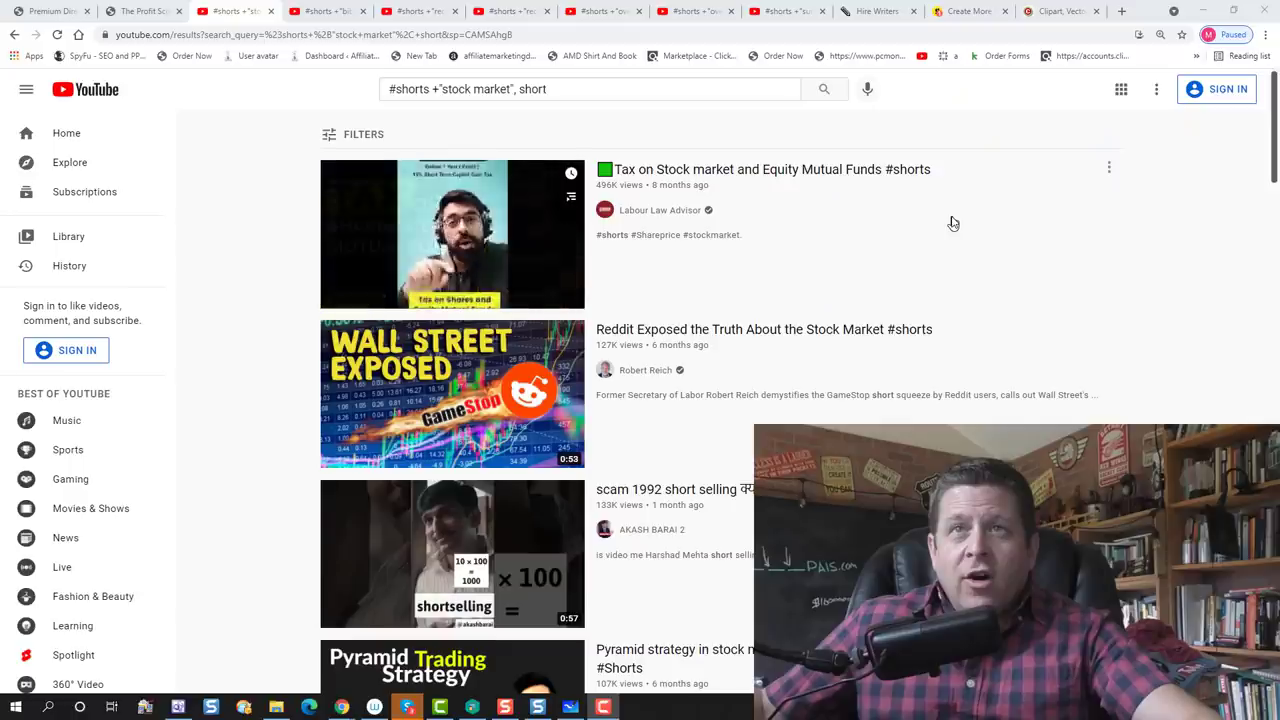
{"action": "scroll", "coordinate": [952, 222], "scroll_direction": "down", "scroll_amount": 3}
{"action": "scroll", "coordinate": [952, 222], "scroll_direction": "down", "scroll_amount": 5}
{"action": "scroll", "coordinate": [952, 222], "scroll_direction": "down", "scroll_amount": 8}
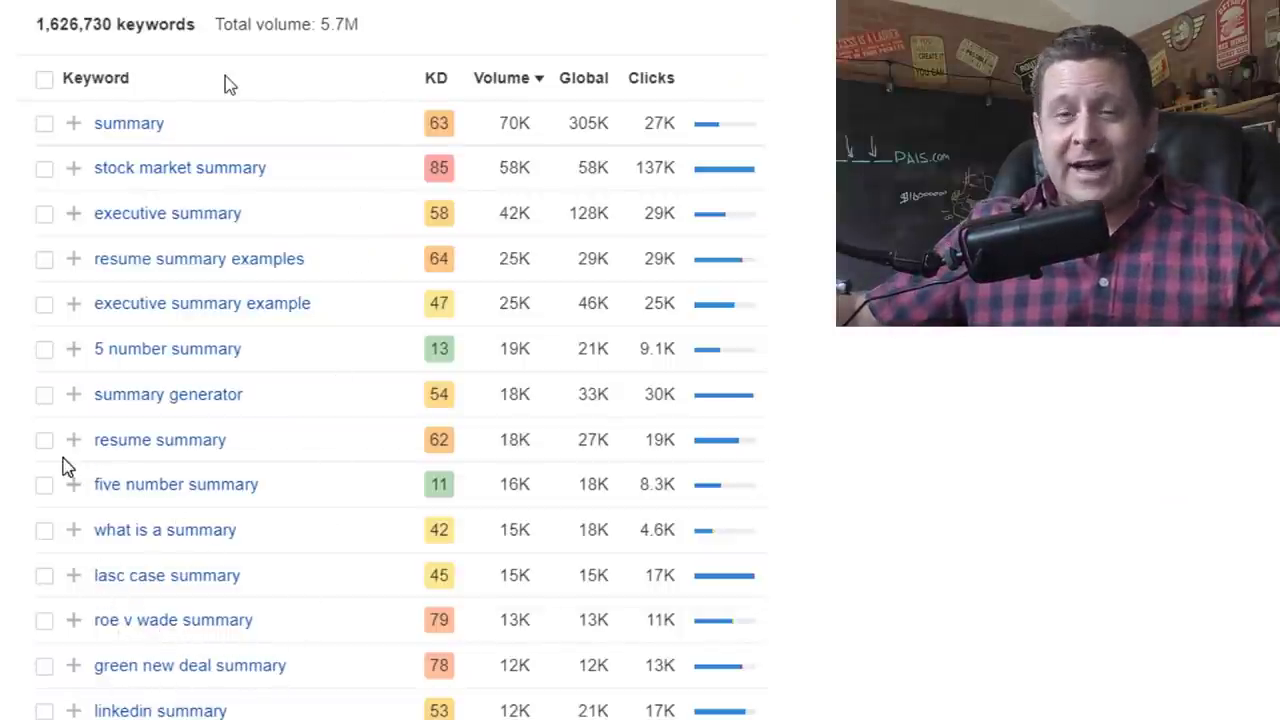
{"action": "scroll", "coordinate": [126, 472], "scroll_direction": "down", "scroll_amount": 3}
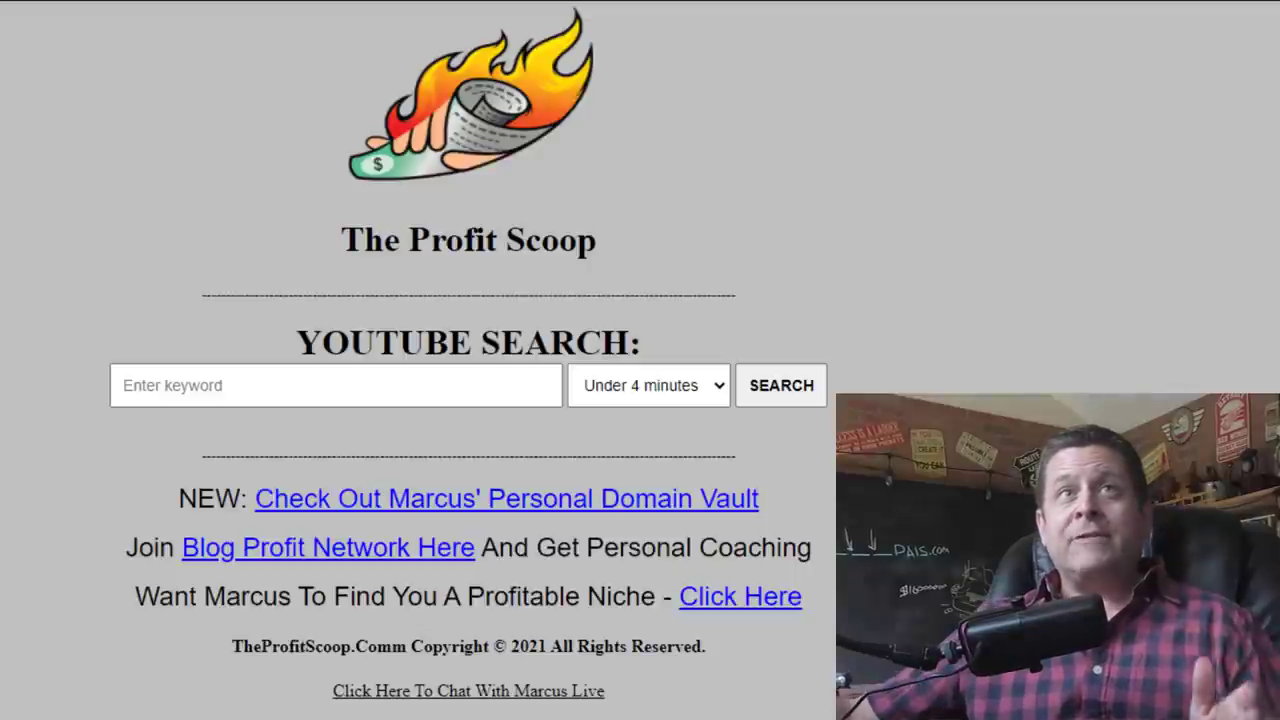
Step: Search The Profit Scoop's YouTube search for "summary" videos under 4 minutes and browse the resulting shorts
{"action": "left_click", "coordinate": [216, 383]}
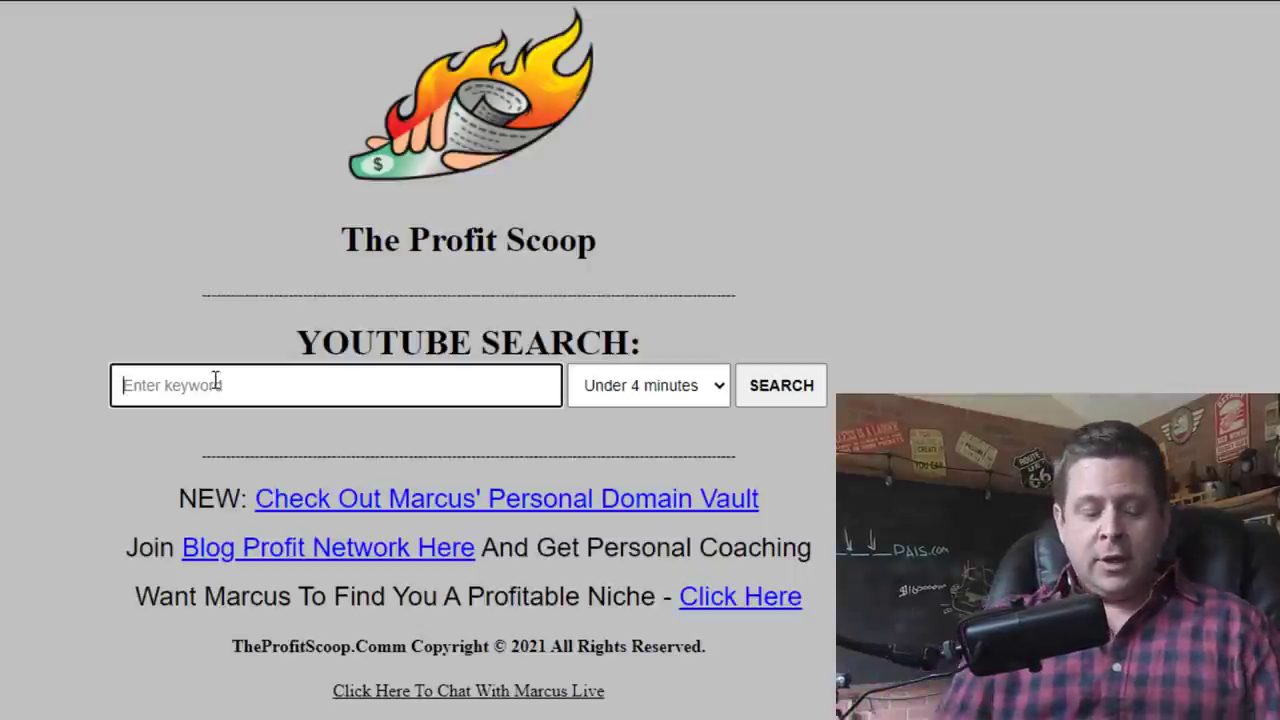
{"action": "type", "text": "summary"}
{"action": "left_click", "coordinate": [655, 386]}
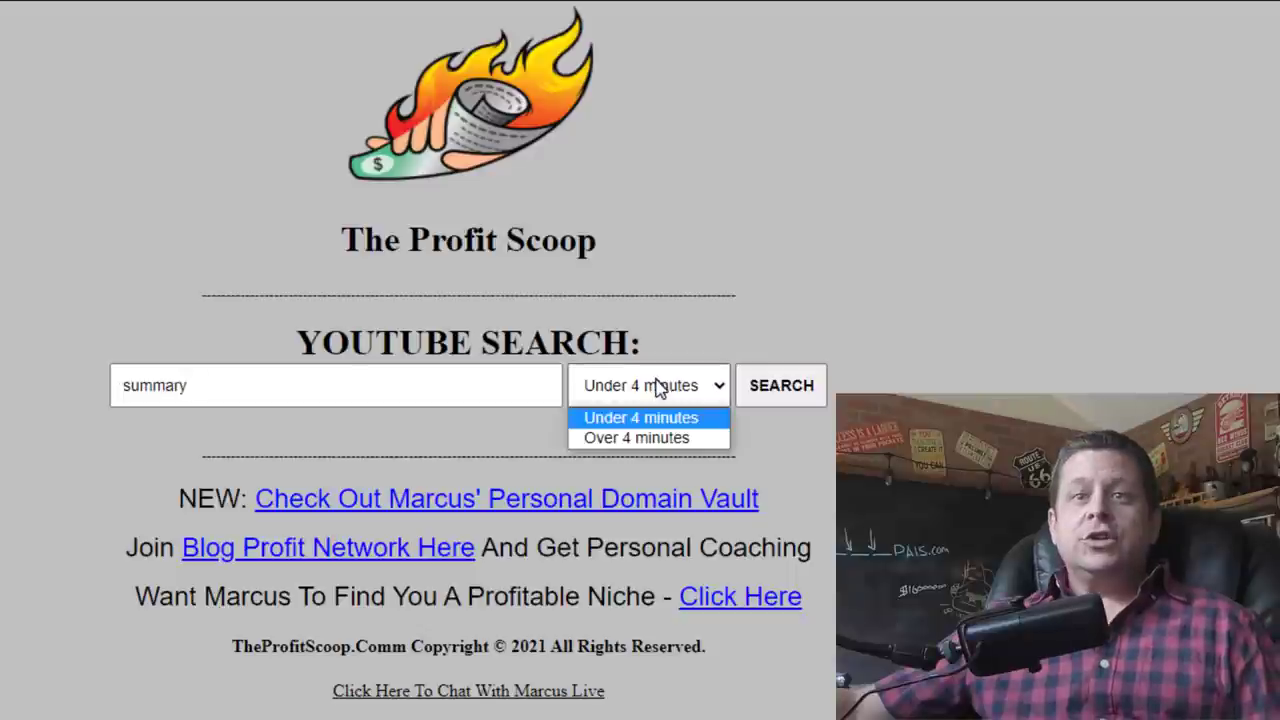
{"action": "left_click", "coordinate": [640, 418]}
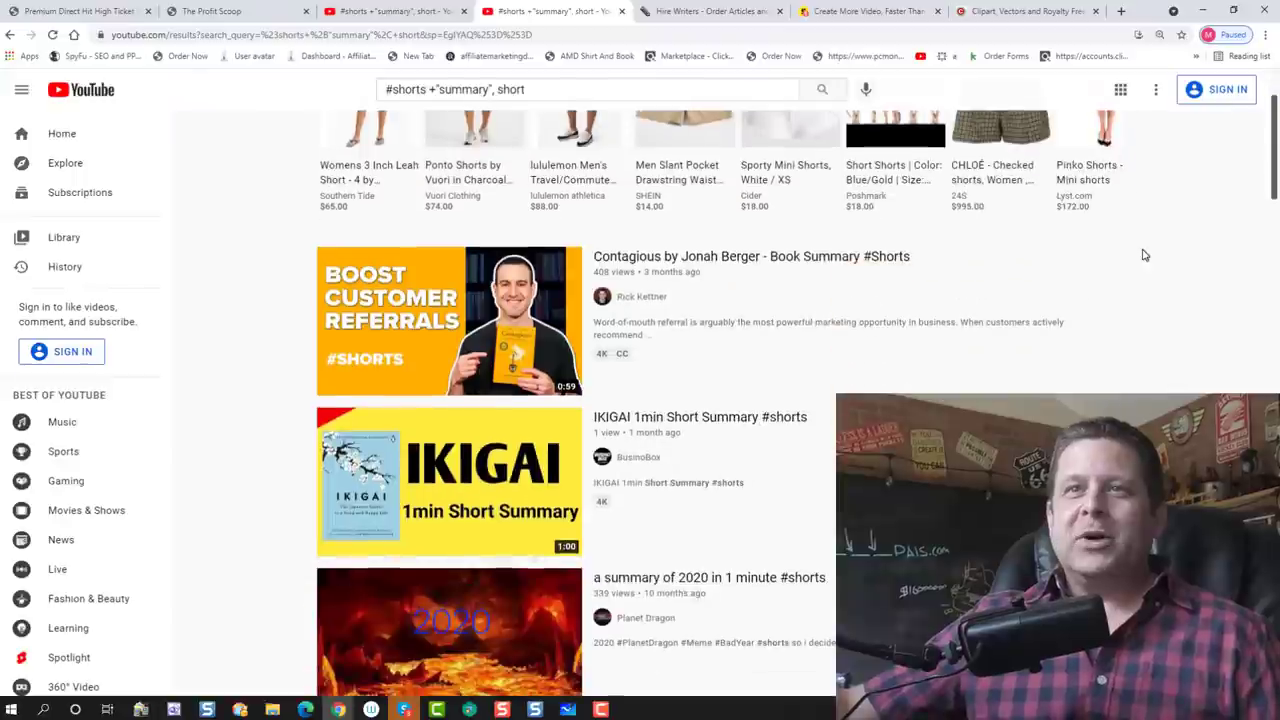
{"action": "scroll", "coordinate": [1100, 297], "scroll_direction": "down", "scroll_amount": 3}
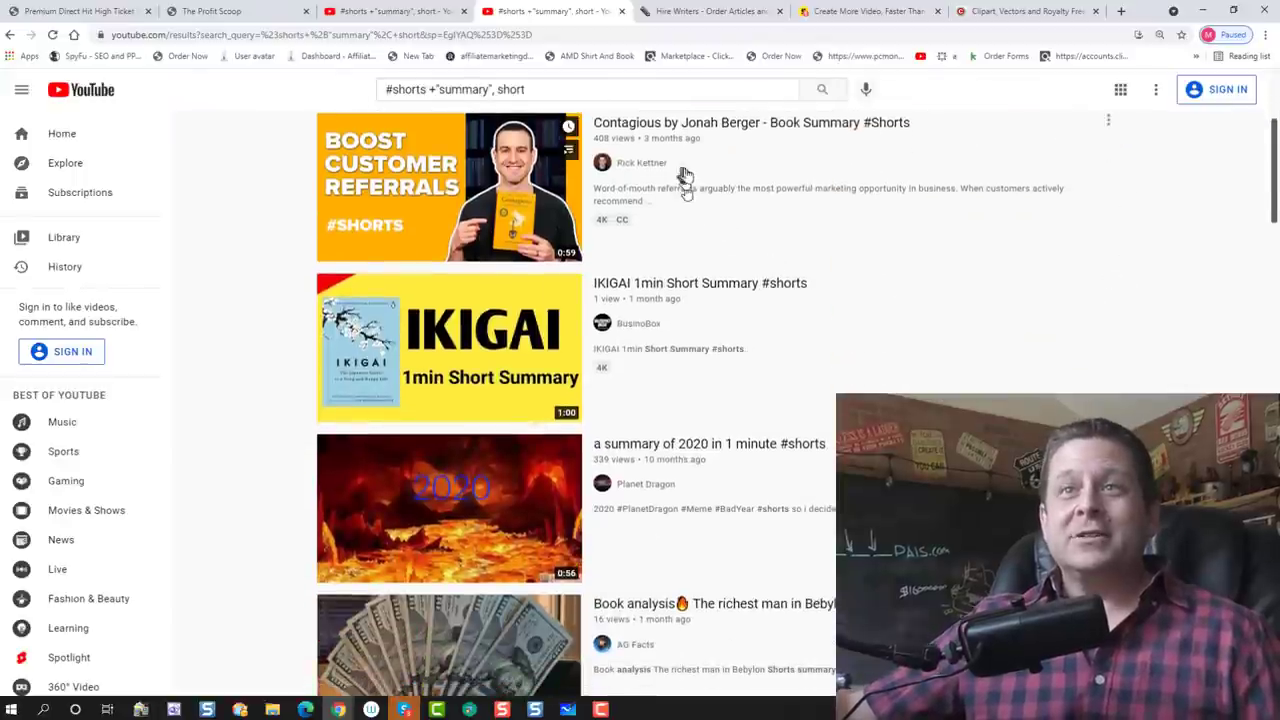
{"action": "scroll", "coordinate": [689, 425], "scroll_direction": "down", "scroll_amount": 3}
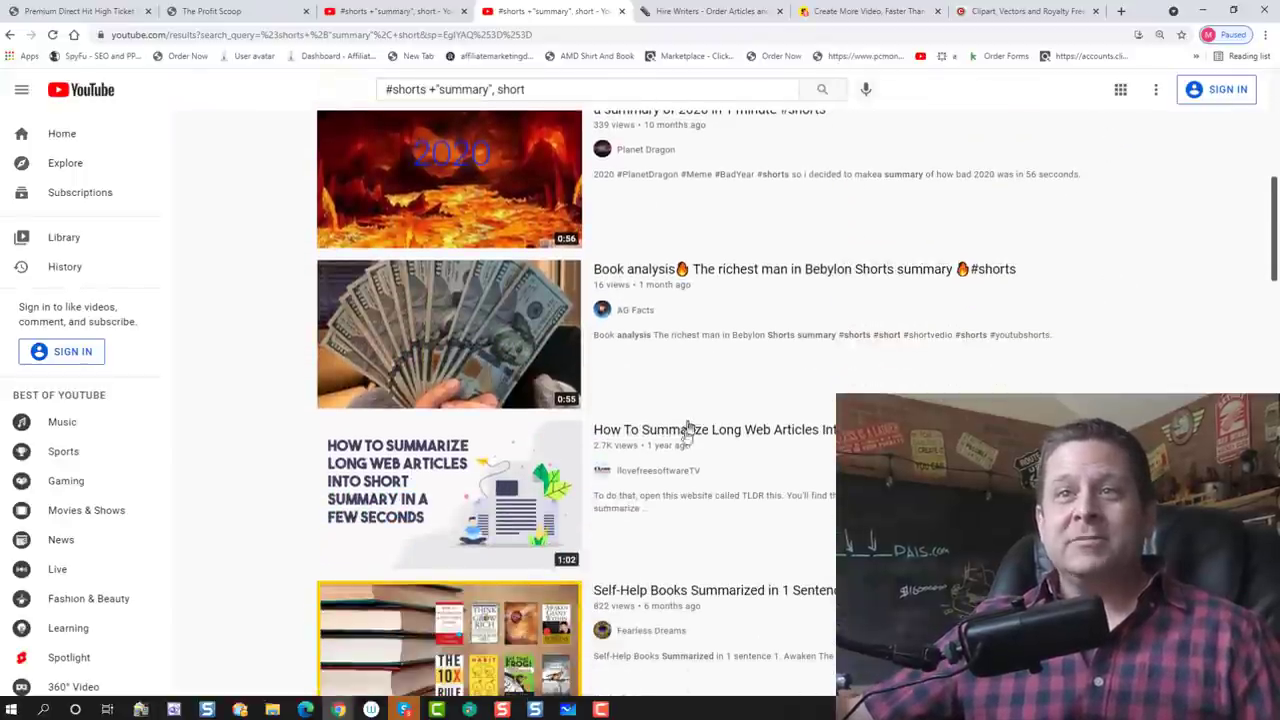
{"action": "scroll", "coordinate": [657, 563], "scroll_direction": "down", "scroll_amount": 4}
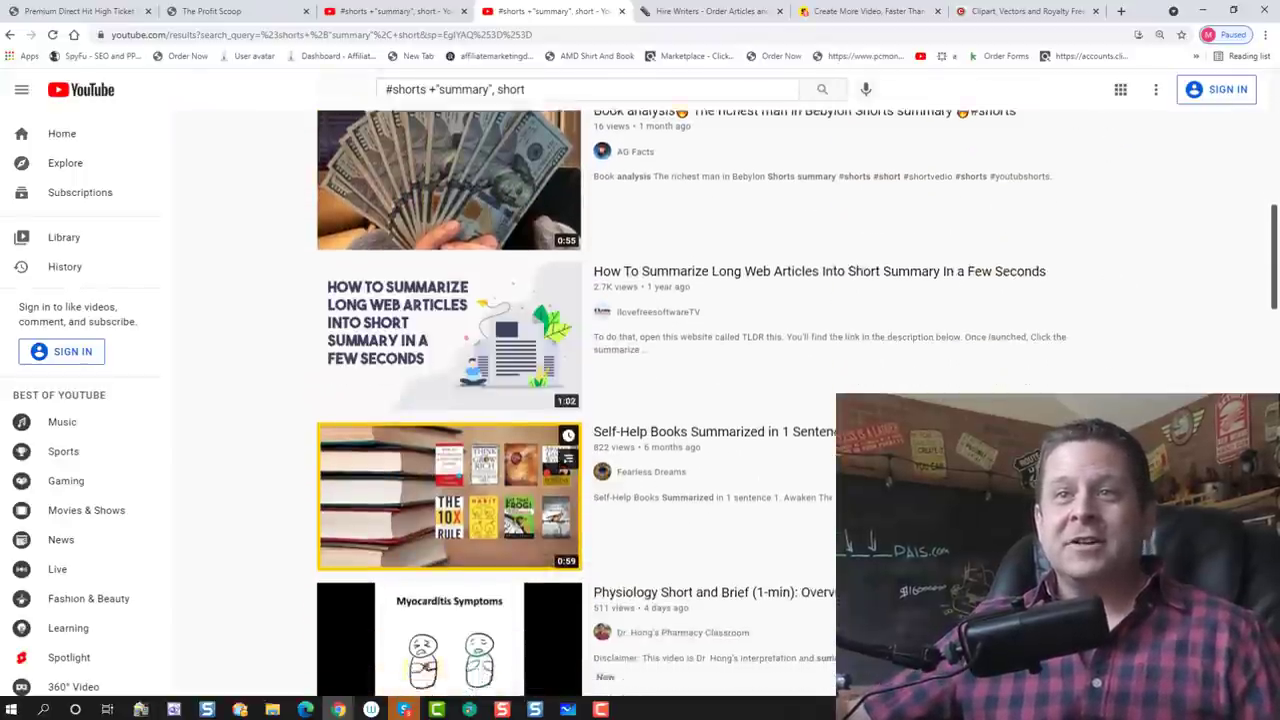
{"action": "scroll", "coordinate": [700, 400], "scroll_direction": "down", "scroll_amount": 4}
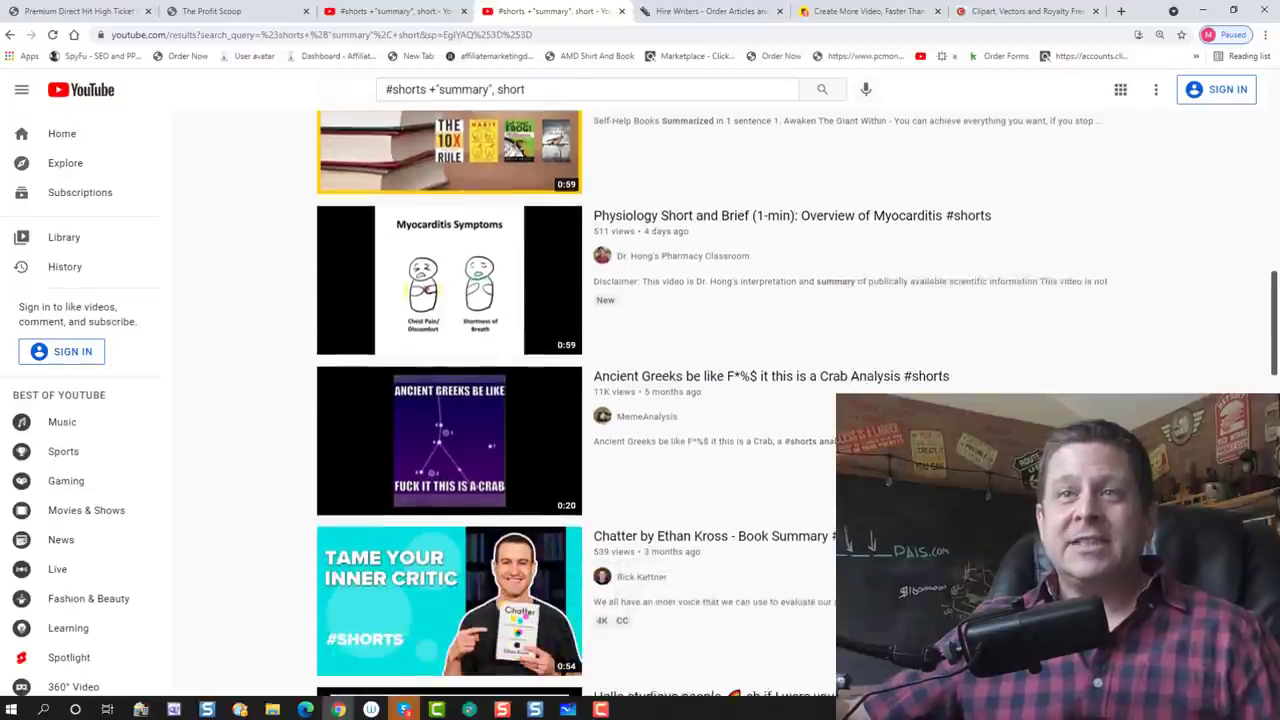
{"action": "scroll", "coordinate": [714, 403], "scroll_direction": "down", "scroll_amount": 1}
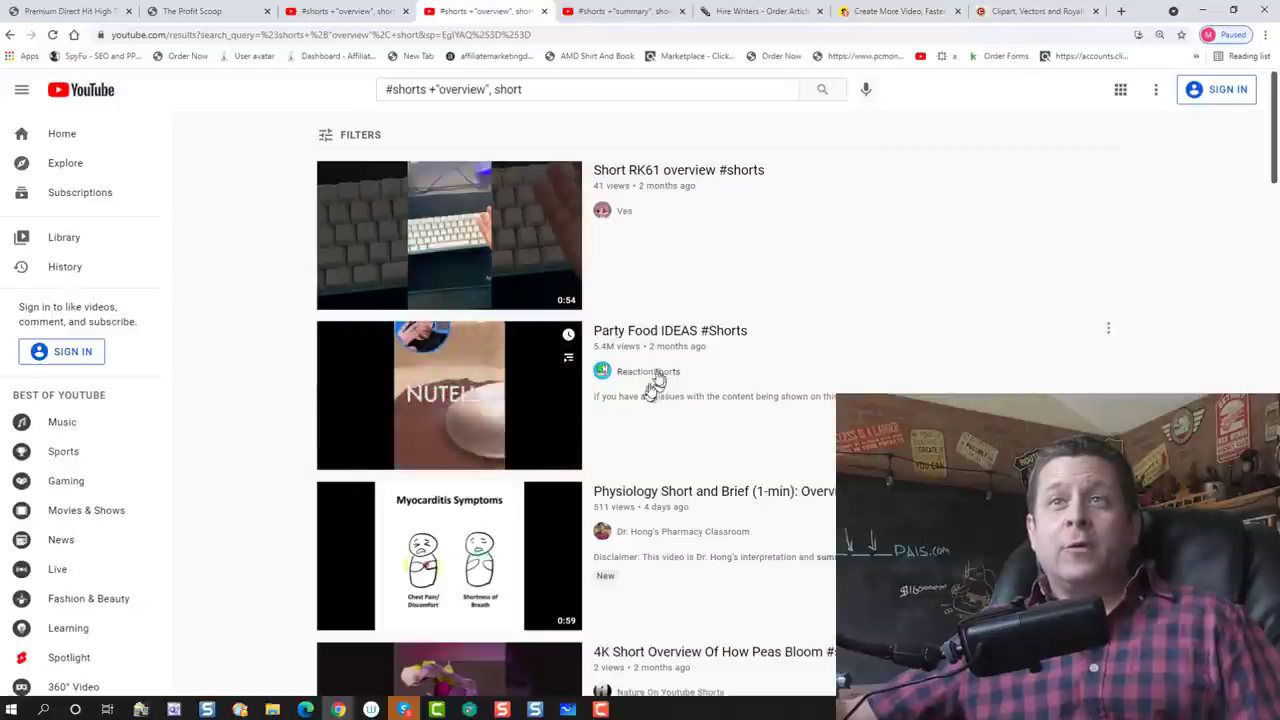
Step: Browse the YouTube results for "overview" shorts and return to the keyword lists on the training page
{"action": "scroll", "coordinate": [709, 554], "scroll_direction": "down", "scroll_amount": 10}
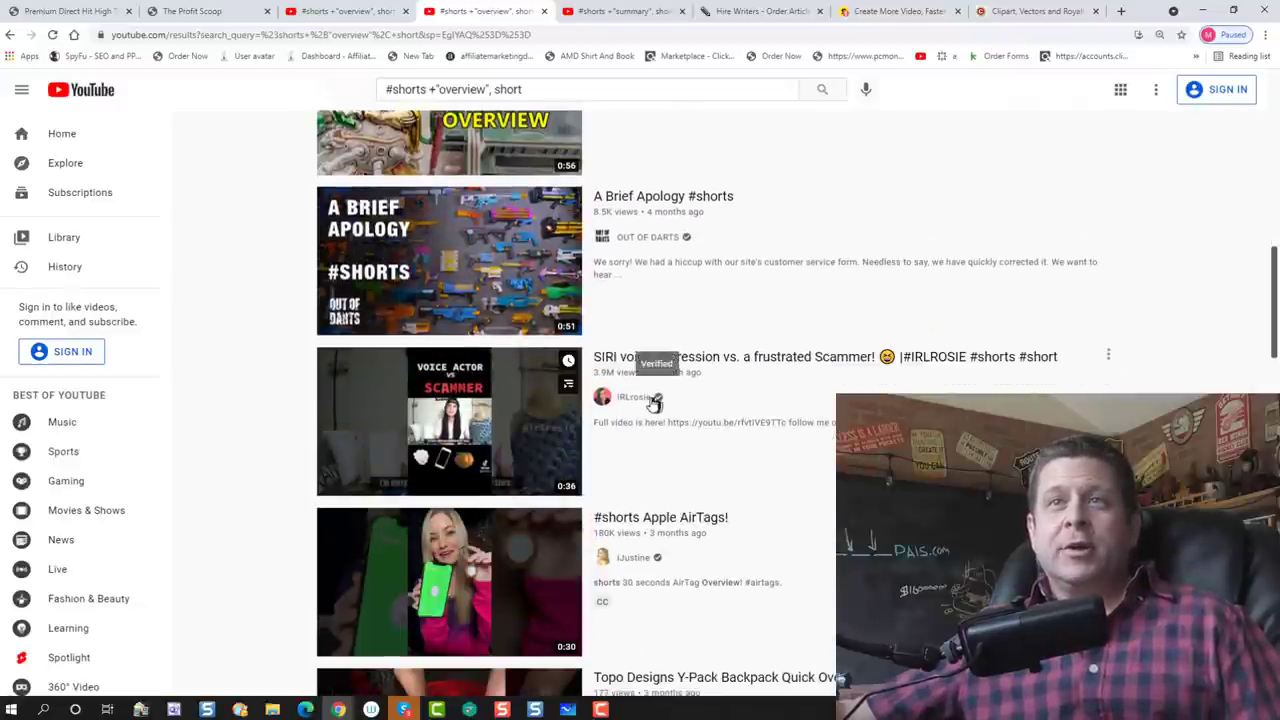
{"action": "scroll", "coordinate": [898, 388], "scroll_direction": "down", "scroll_amount": 5}
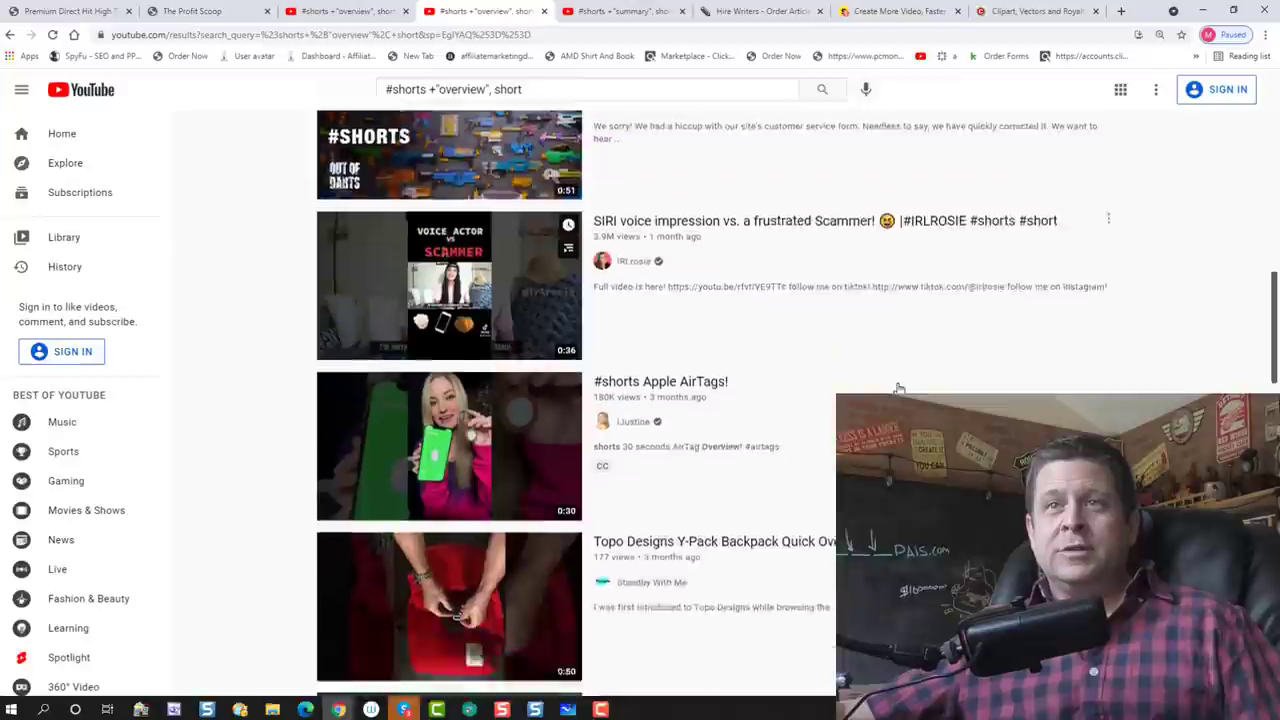
{"action": "scroll", "coordinate": [1015, 273], "scroll_direction": "down", "scroll_amount": 2}
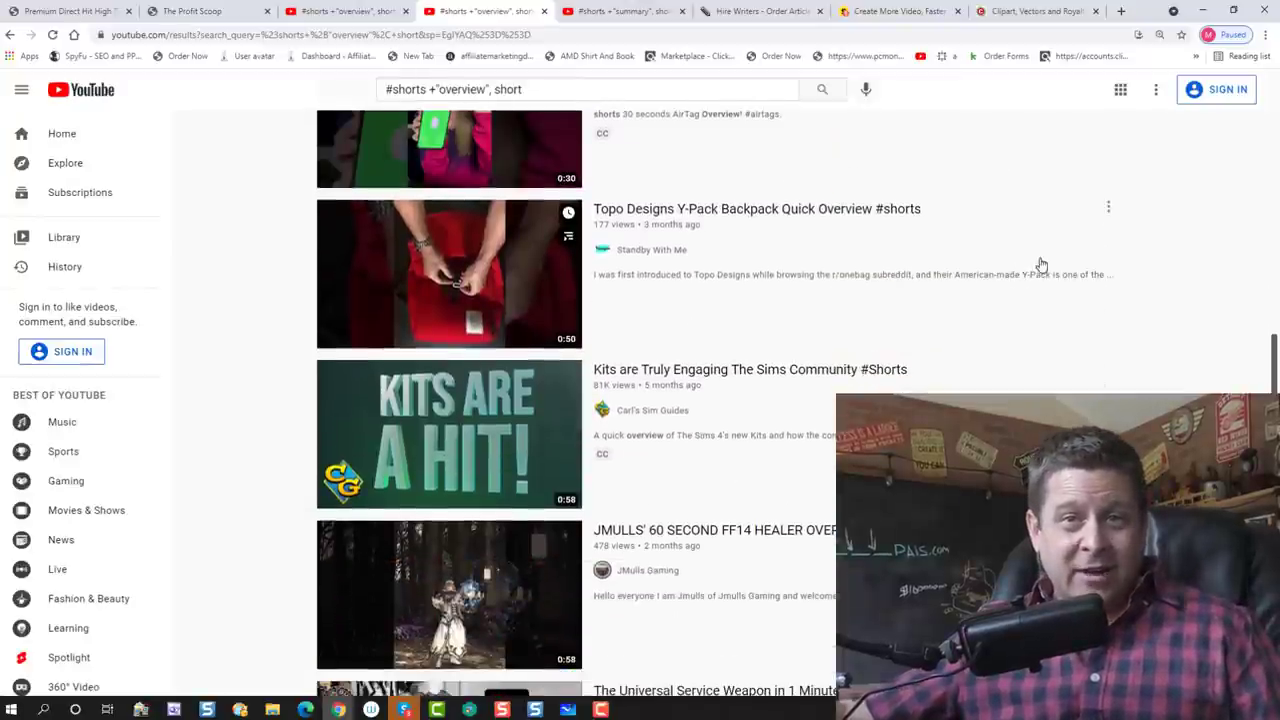
{"action": "key", "text": "ctrl+1"}
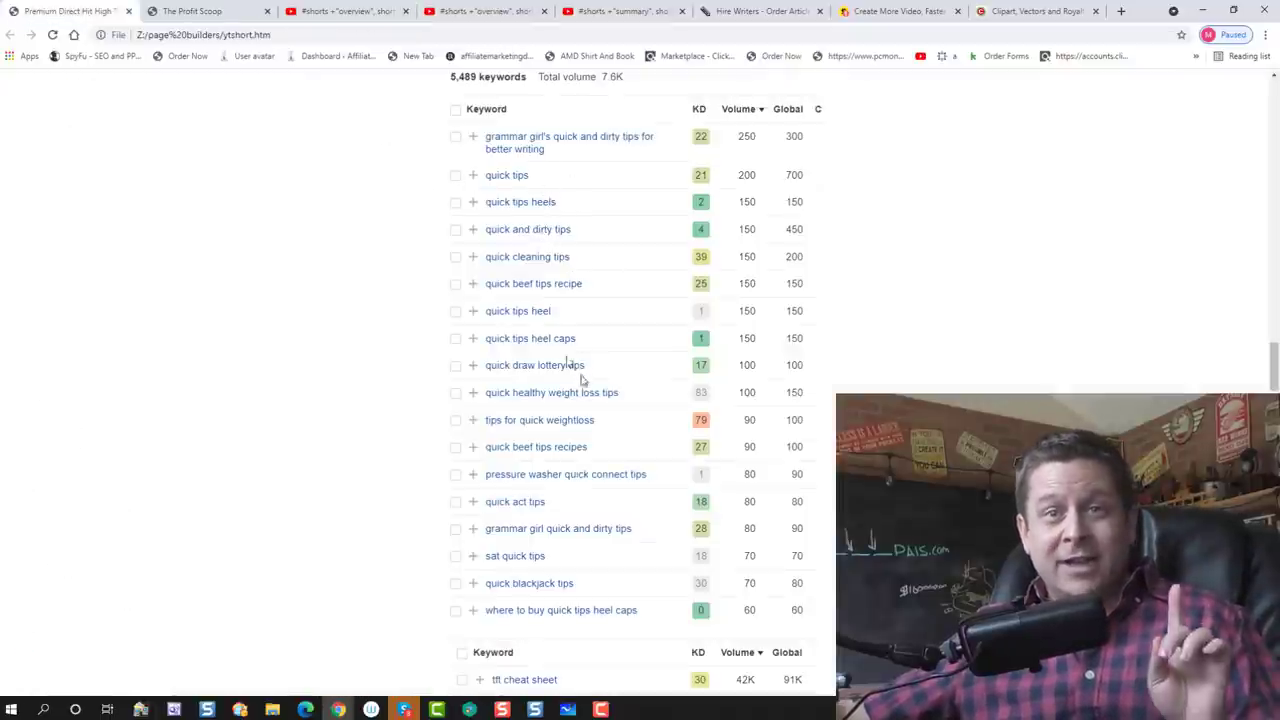
Step: Search for "recipes" shorts through The Profit Scoop's YouTube search and examine the titles and view counts in the results
{"action": "left_click", "coordinate": [193, 10]}
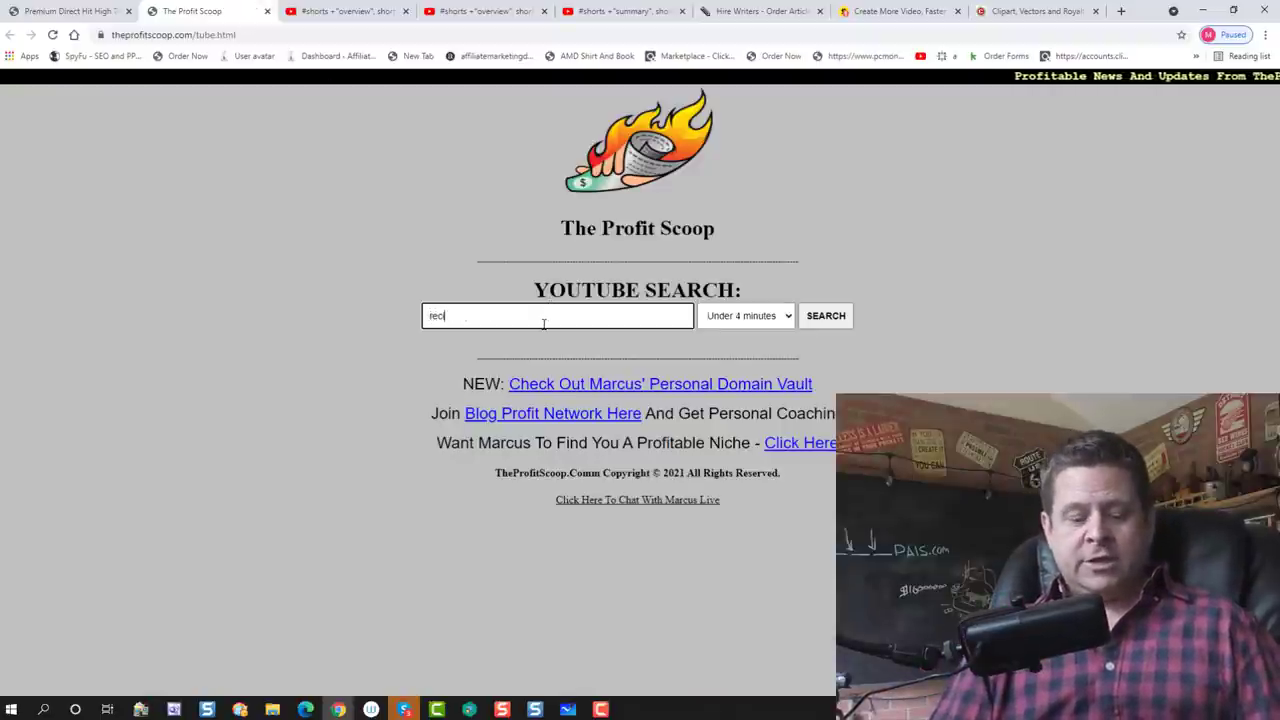
{"action": "type", "text": "s"}
{"action": "key", "text": "Return"}
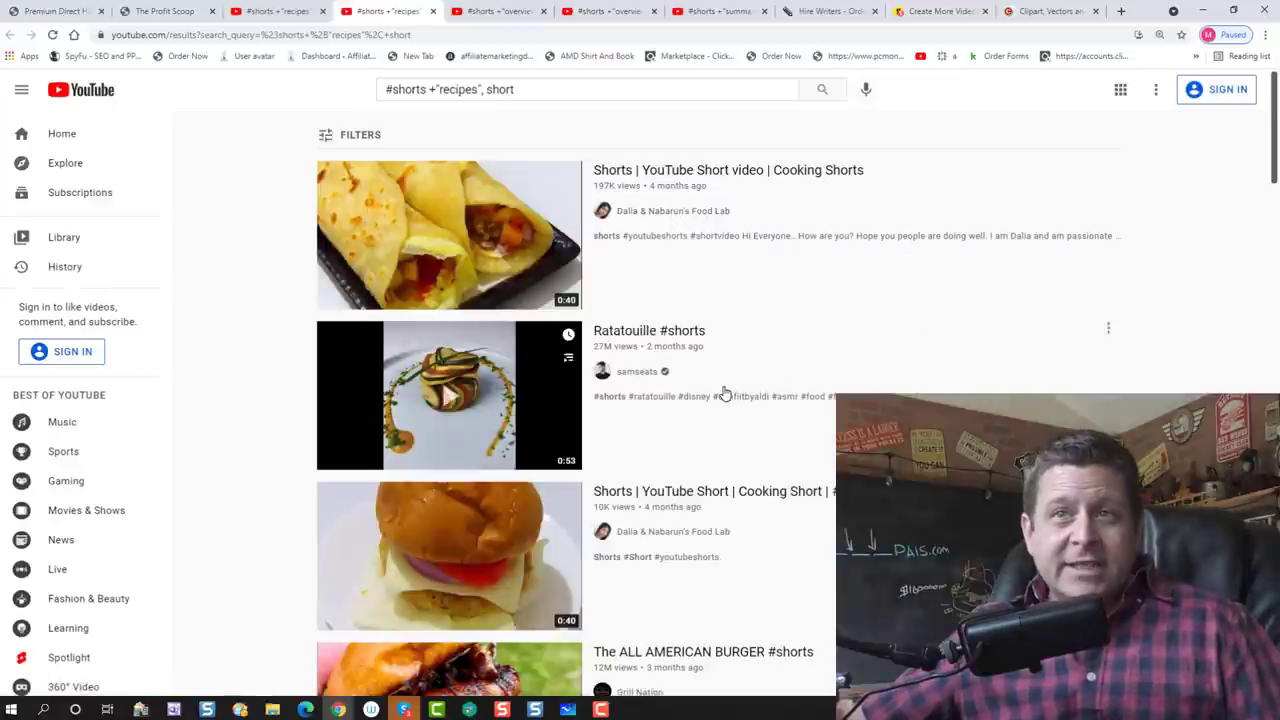
{"action": "scroll", "coordinate": [752, 370], "scroll_direction": "down", "scroll_amount": 2}
{"action": "scroll", "coordinate": [663, 380], "scroll_direction": "down", "scroll_amount": 3}
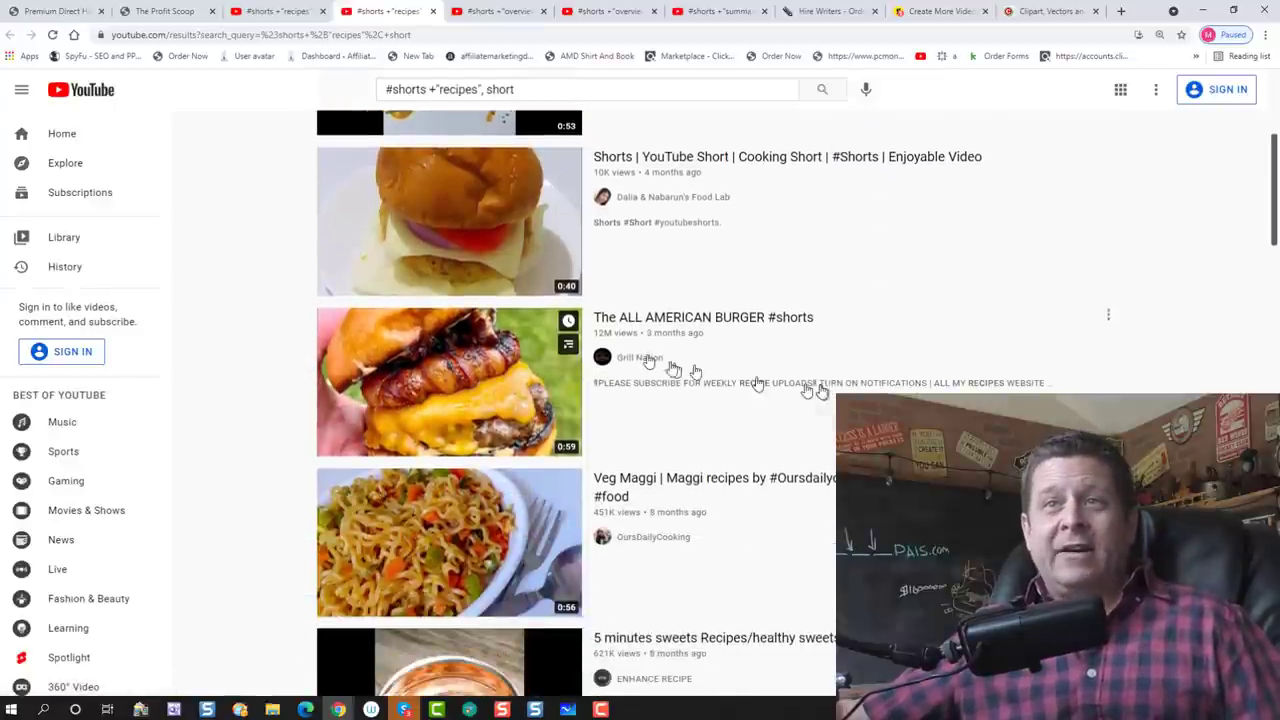
{"action": "scroll", "coordinate": [663, 380], "scroll_direction": "down", "scroll_amount": 2}
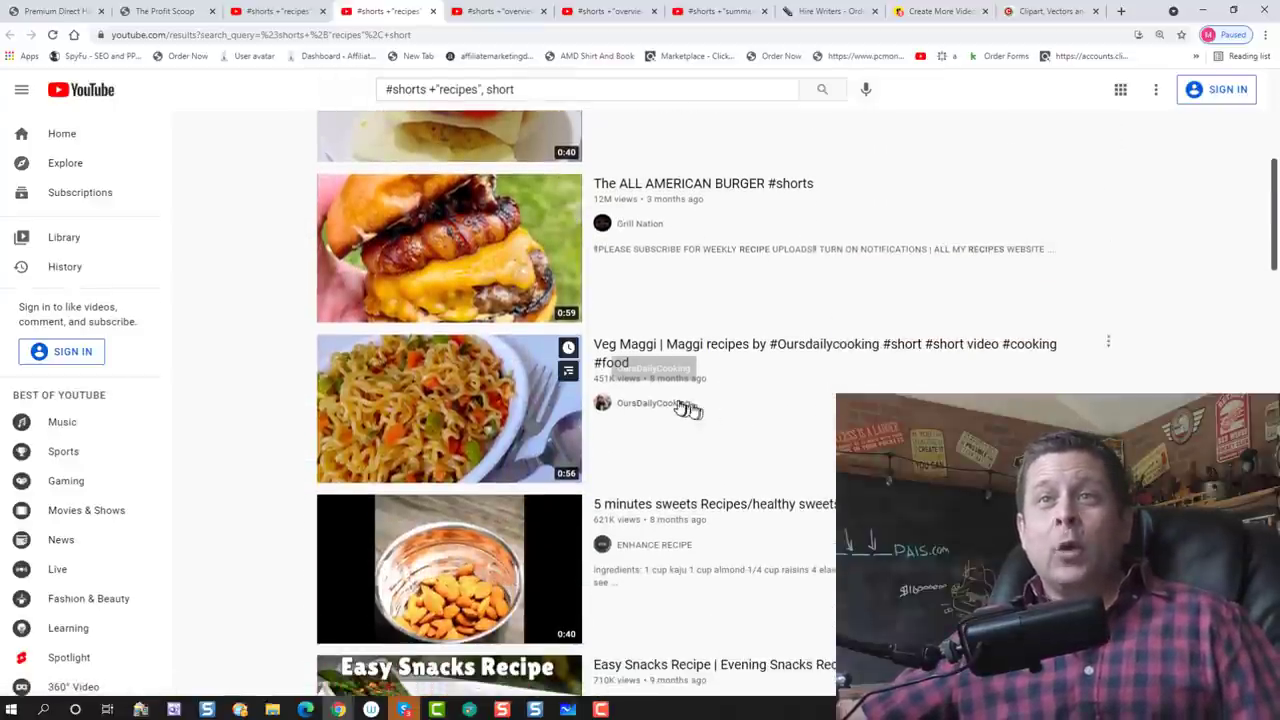
{"action": "scroll", "coordinate": [806, 371], "scroll_direction": "down", "scroll_amount": 4}
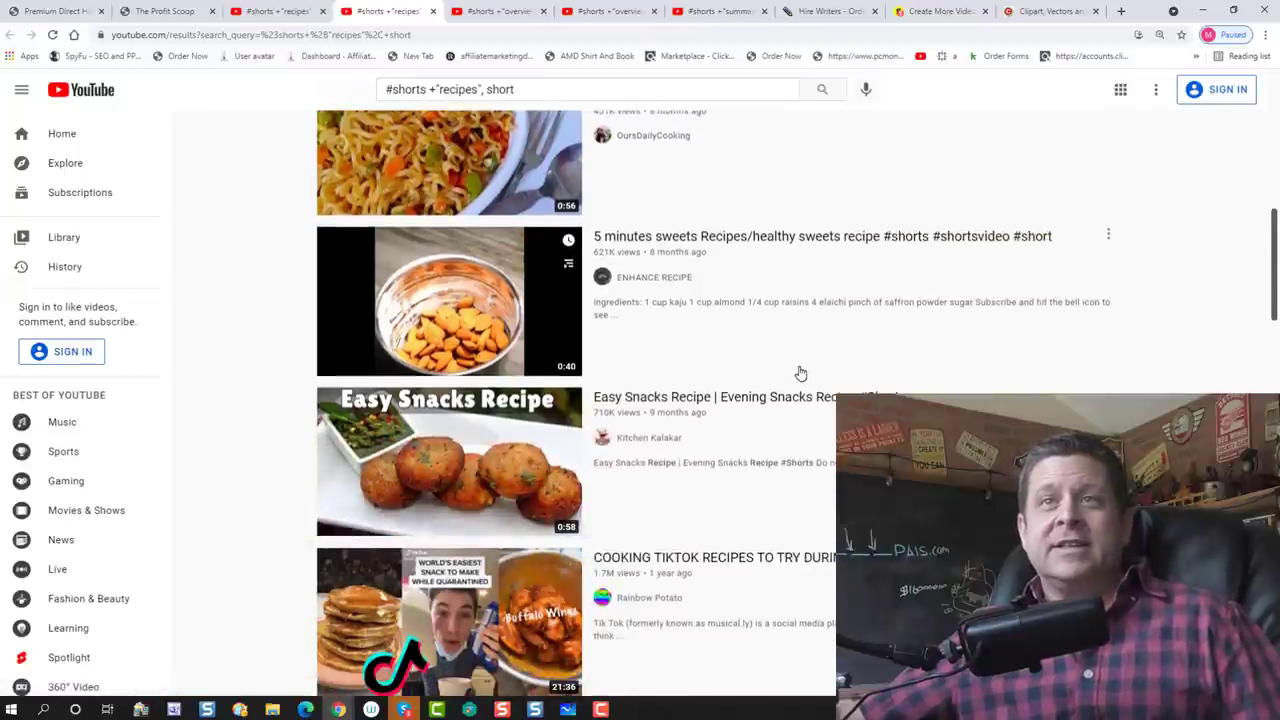
{"action": "scroll", "coordinate": [800, 373], "scroll_direction": "down", "scroll_amount": 2}
{"action": "scroll", "coordinate": [800, 373], "scroll_direction": "down", "scroll_amount": 5}
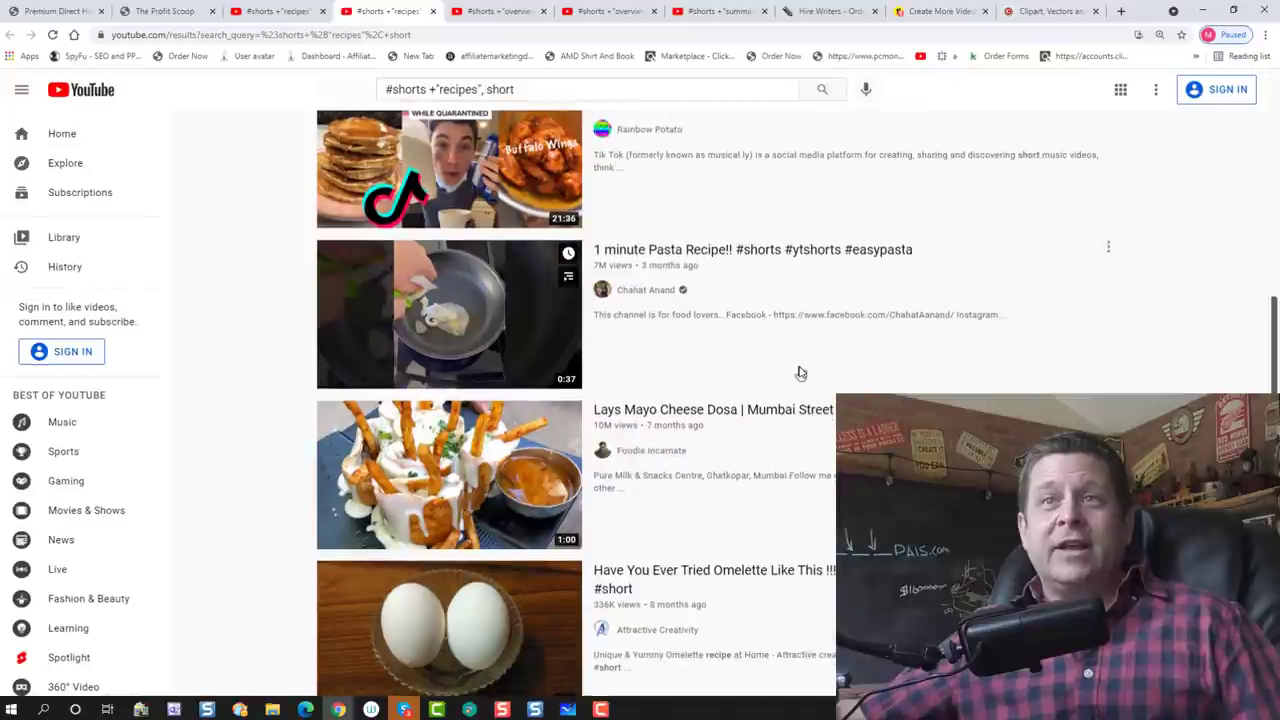
{"action": "scroll", "coordinate": [800, 373], "scroll_direction": "down", "scroll_amount": 2}
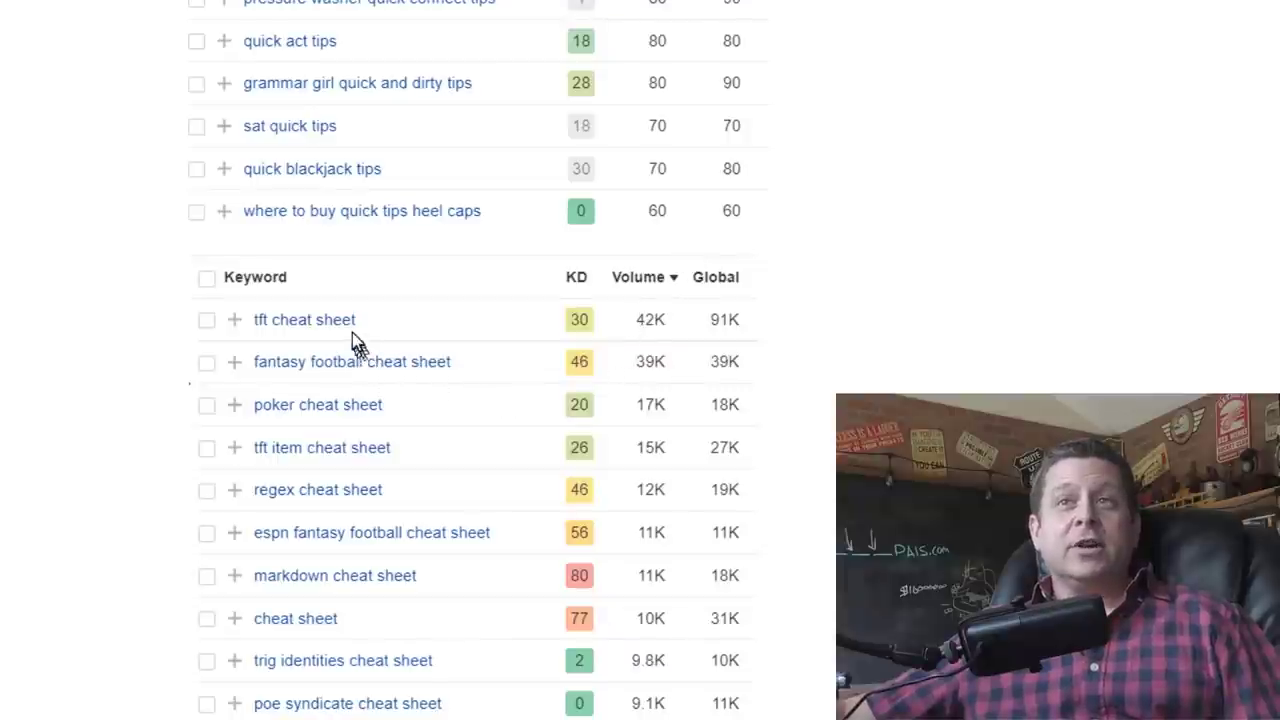
Step: Review the cheat sheet and recap keyword lists on the training page and the YouTube results for "bible" shorts
{"action": "scroll", "coordinate": [352, 340], "scroll_direction": "down", "scroll_amount": 10}
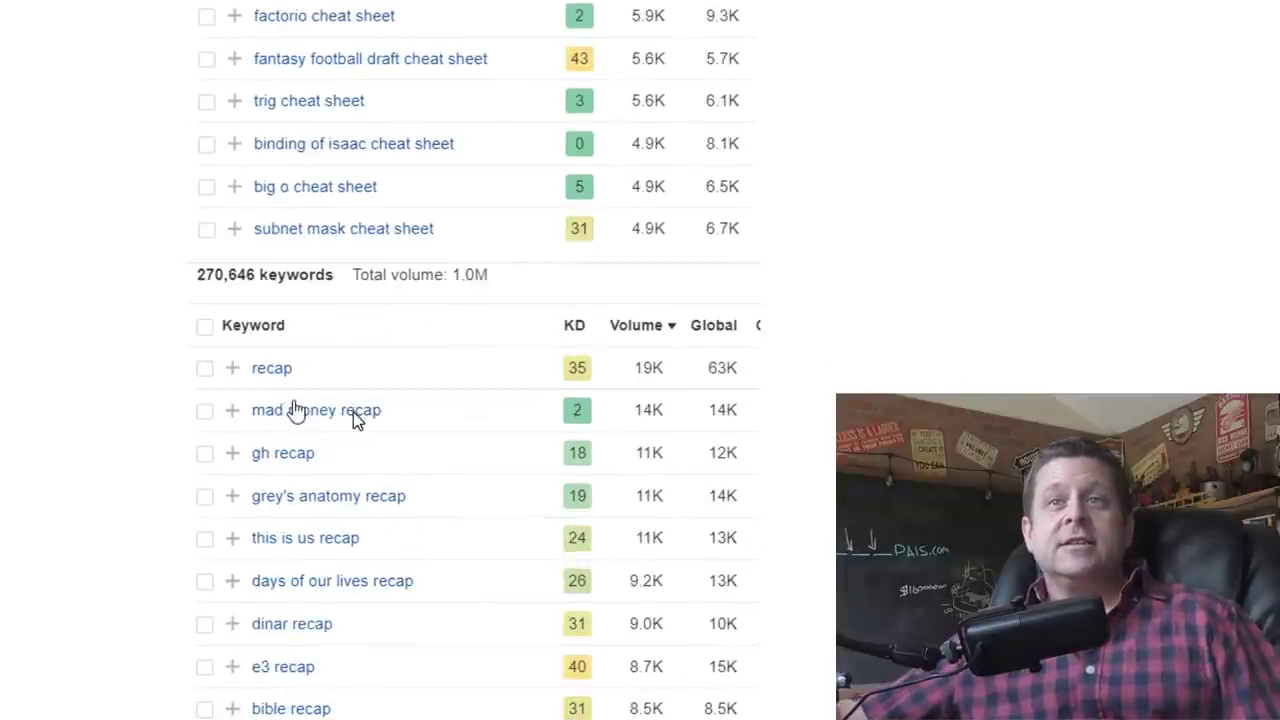
{"action": "scroll", "coordinate": [355, 415], "scroll_direction": "down", "scroll_amount": 11}
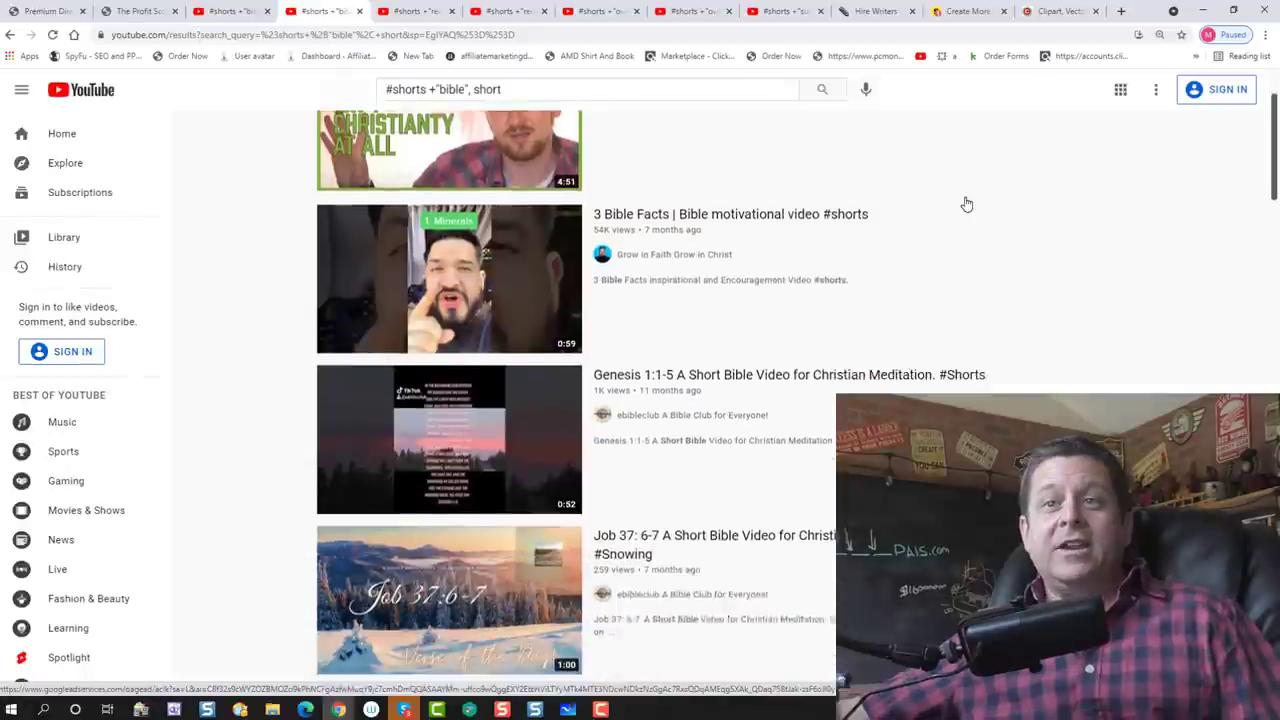
{"action": "scroll", "coordinate": [963, 203], "scroll_direction": "down", "scroll_amount": 5}
{"action": "scroll", "coordinate": [966, 204], "scroll_direction": "down", "scroll_amount": 6}
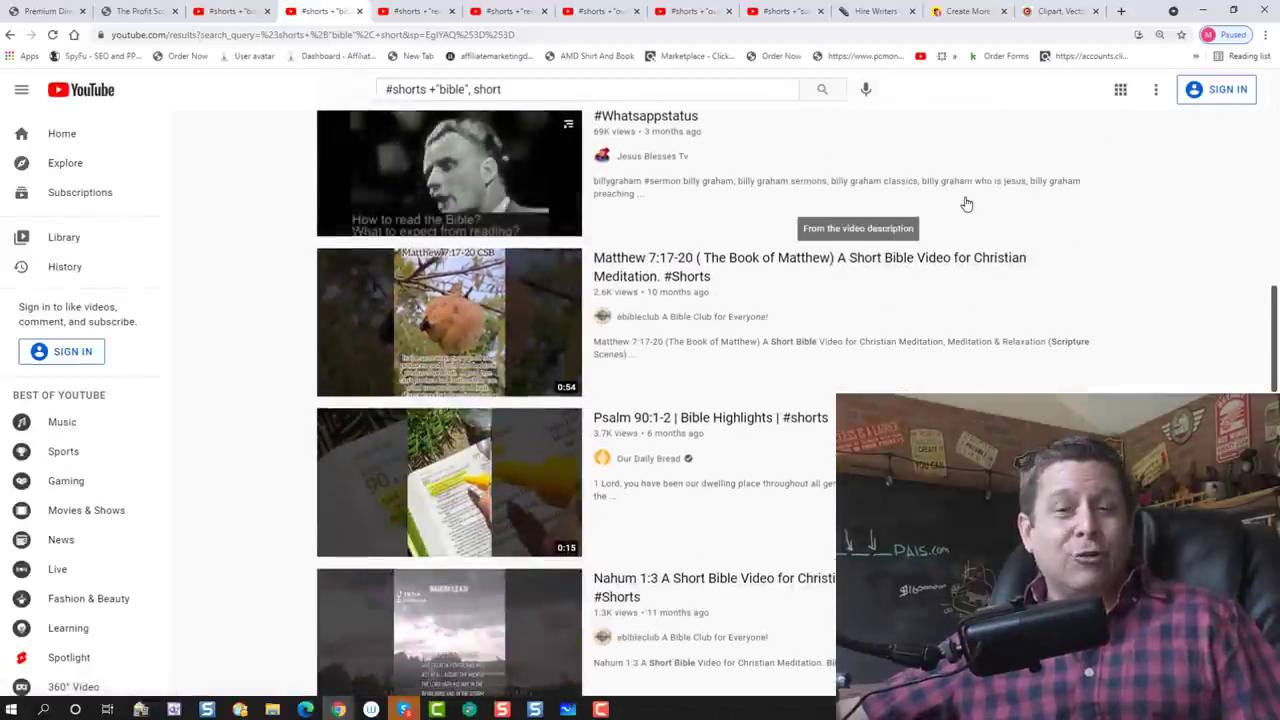
{"action": "scroll", "coordinate": [966, 204], "scroll_direction": "down", "scroll_amount": 3}
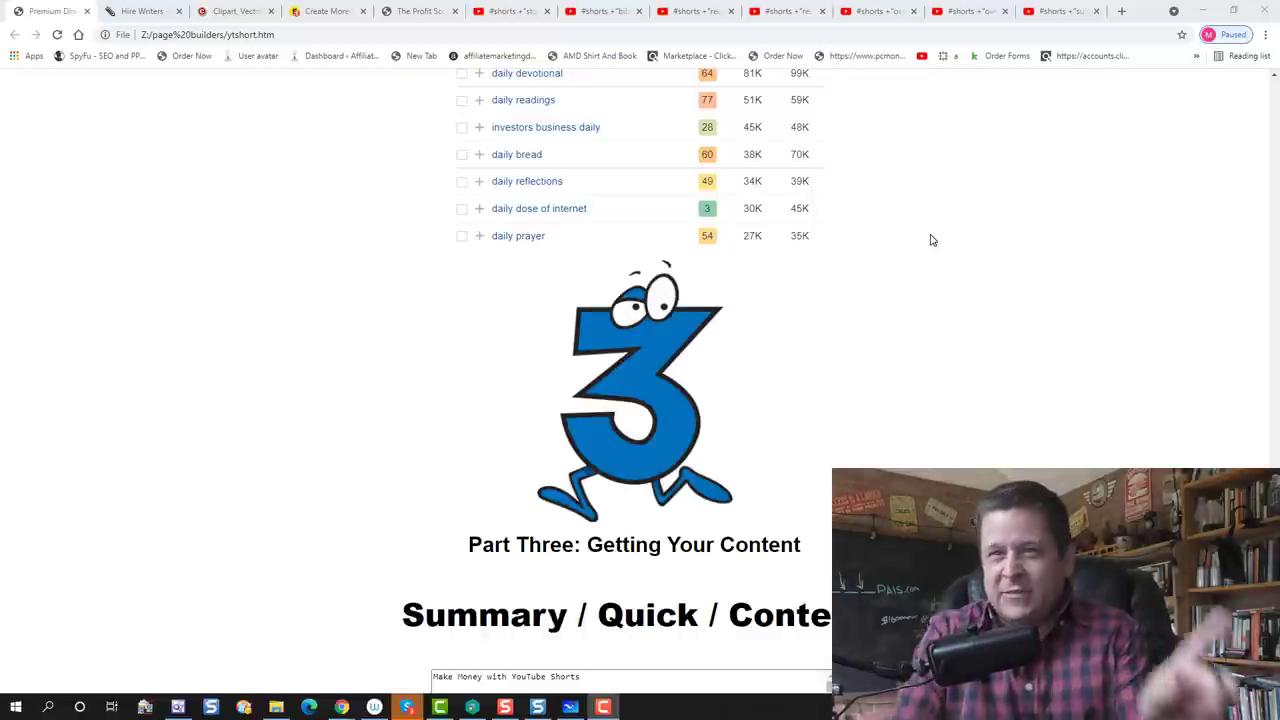
Step: Review the Part Three section on getting content and highlight words in the "Summary / Quick / Content" heading
{"action": "scroll", "coordinate": [930, 240], "scroll_direction": "down", "scroll_amount": 3}
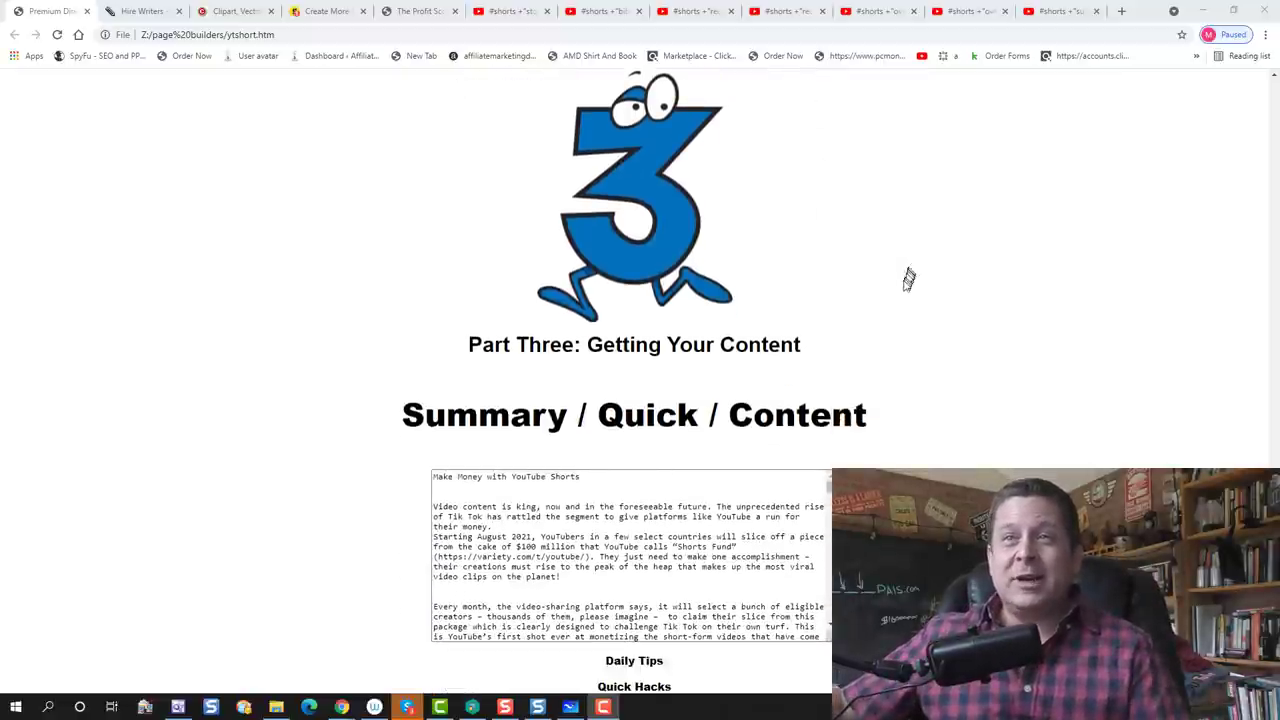
{"action": "scroll", "coordinate": [881, 288], "scroll_direction": "down", "scroll_amount": 2}
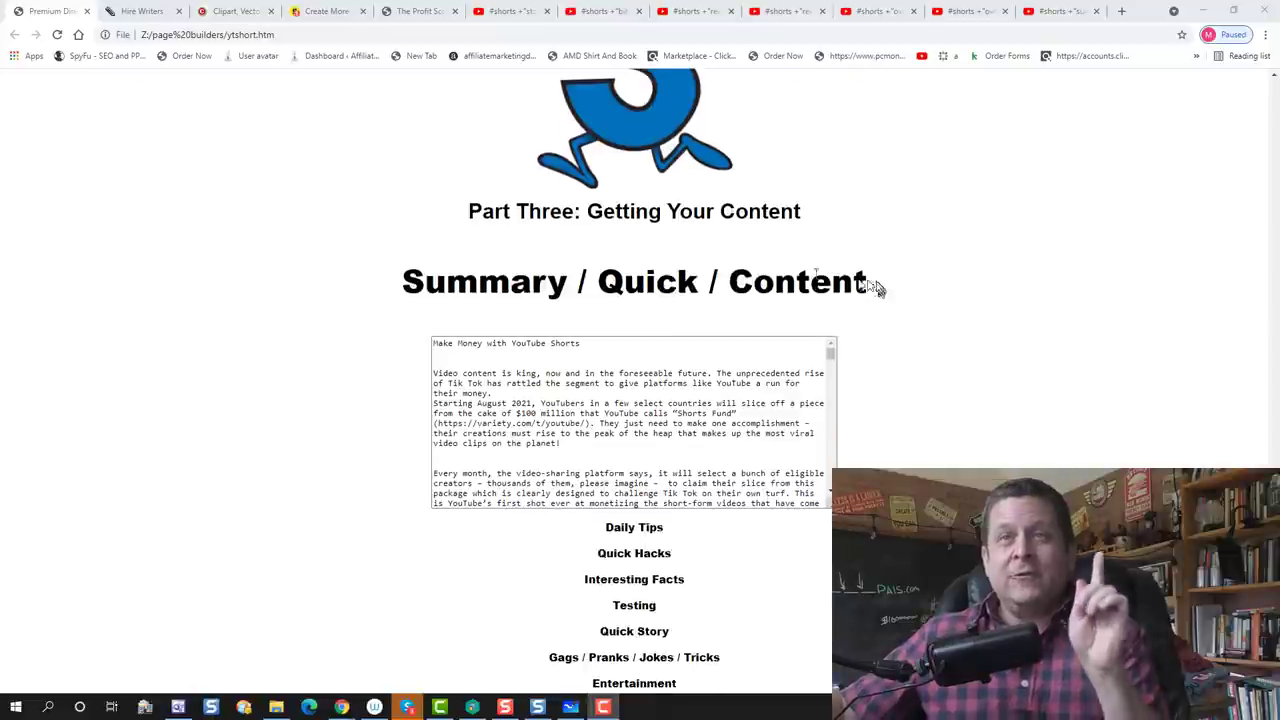
{"action": "left_click_drag", "start_coordinate": [567, 286], "coordinate": [403, 282]}
{"action": "left_click_drag", "start_coordinate": [609, 285], "coordinate": [947, 308]}
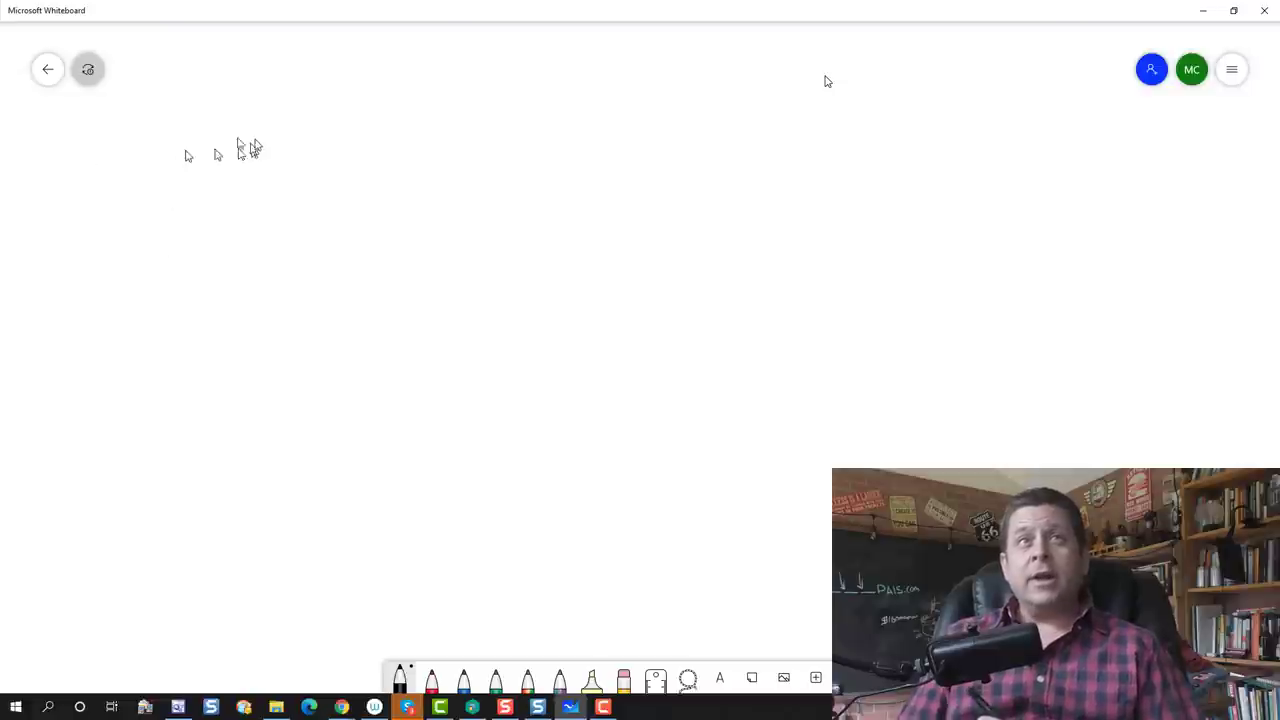
Step: Draw six hand-sketched boxes in two rows of three on the blank Microsoft Whiteboard canvas
{"action": "left_click_drag", "start_coordinate": [200, 86], "coordinate": [192, 165]}
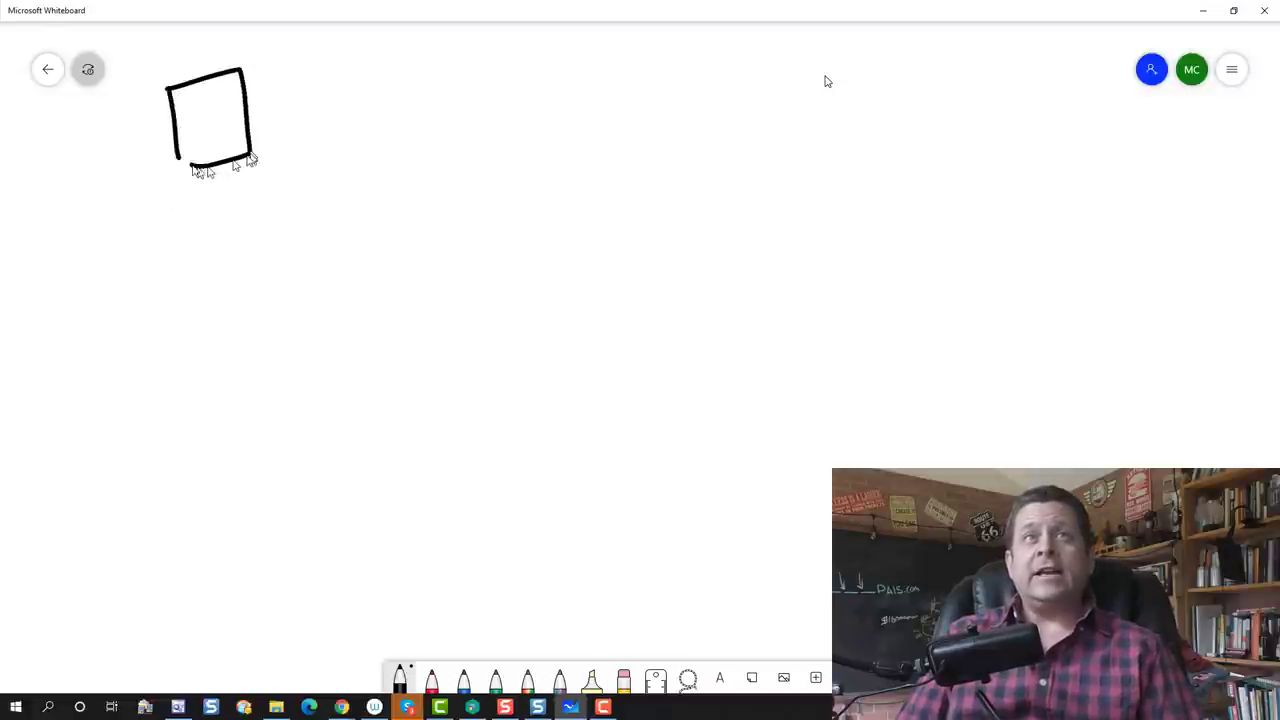
{"action": "mouse_move", "coordinate": [310, 150]}
{"action": "left_mouse_down"}
{"action": "mouse_move", "coordinate": [363, 63]}
{"action": "mouse_move", "coordinate": [333, 148]}
{"action": "left_mouse_up"}
{"action": "mouse_move", "coordinate": [443, 135]}
{"action": "left_mouse_down"}
{"action": "mouse_move", "coordinate": [427, 64]}
{"action": "mouse_move", "coordinate": [471, 54]}
{"action": "mouse_move", "coordinate": [450, 135]}
{"action": "left_mouse_up"}
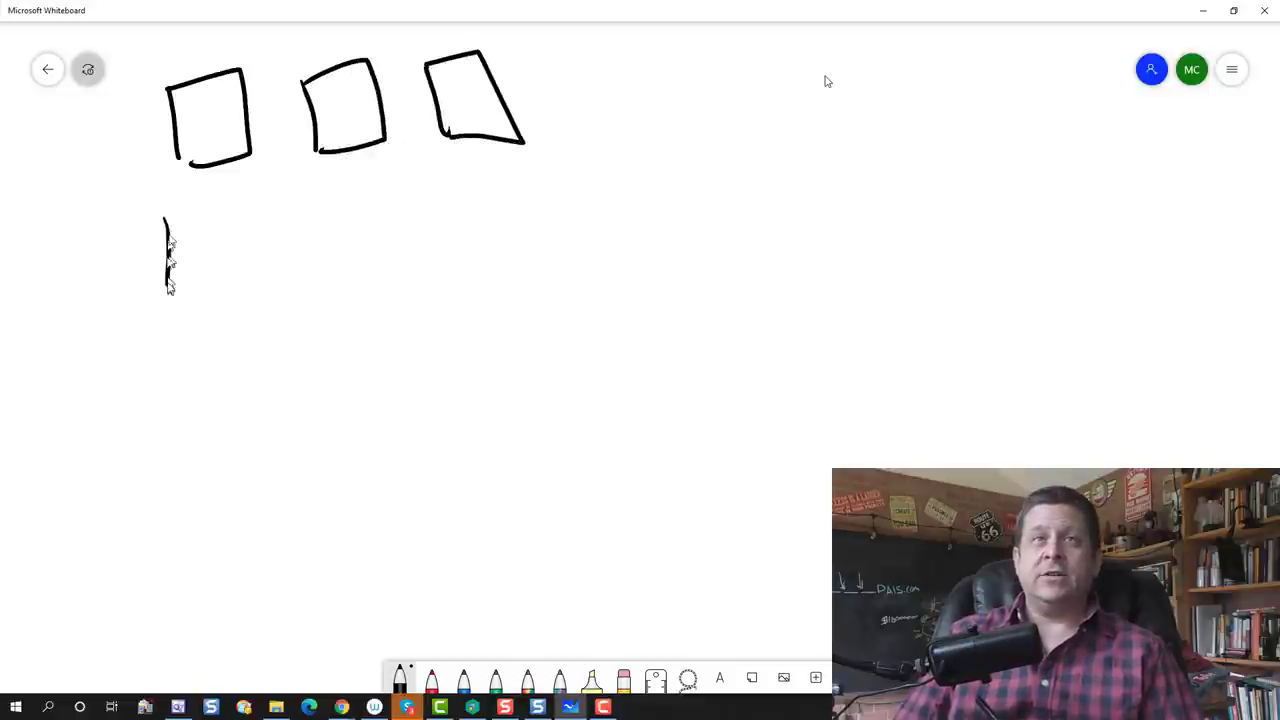
{"action": "mouse_move", "coordinate": [170, 288]}
{"action": "left_mouse_down"}
{"action": "mouse_move", "coordinate": [240, 286]}
{"action": "mouse_move", "coordinate": [166, 290]}
{"action": "left_mouse_up"}
{"action": "mouse_move", "coordinate": [314, 222]}
{"action": "left_mouse_down"}
{"action": "mouse_move", "coordinate": [316, 255]}
{"action": "mouse_move", "coordinate": [350, 215]}
{"action": "mouse_move", "coordinate": [362, 259]}
{"action": "left_mouse_up"}
{"action": "left_click_drag", "start_coordinate": [458, 255], "coordinate": [455, 270]}
{"action": "mouse_move", "coordinate": [450, 208]}
{"action": "left_mouse_down"}
{"action": "mouse_move", "coordinate": [532, 192]}
{"action": "mouse_move", "coordinate": [460, 277]}
{"action": "left_mouse_up"}
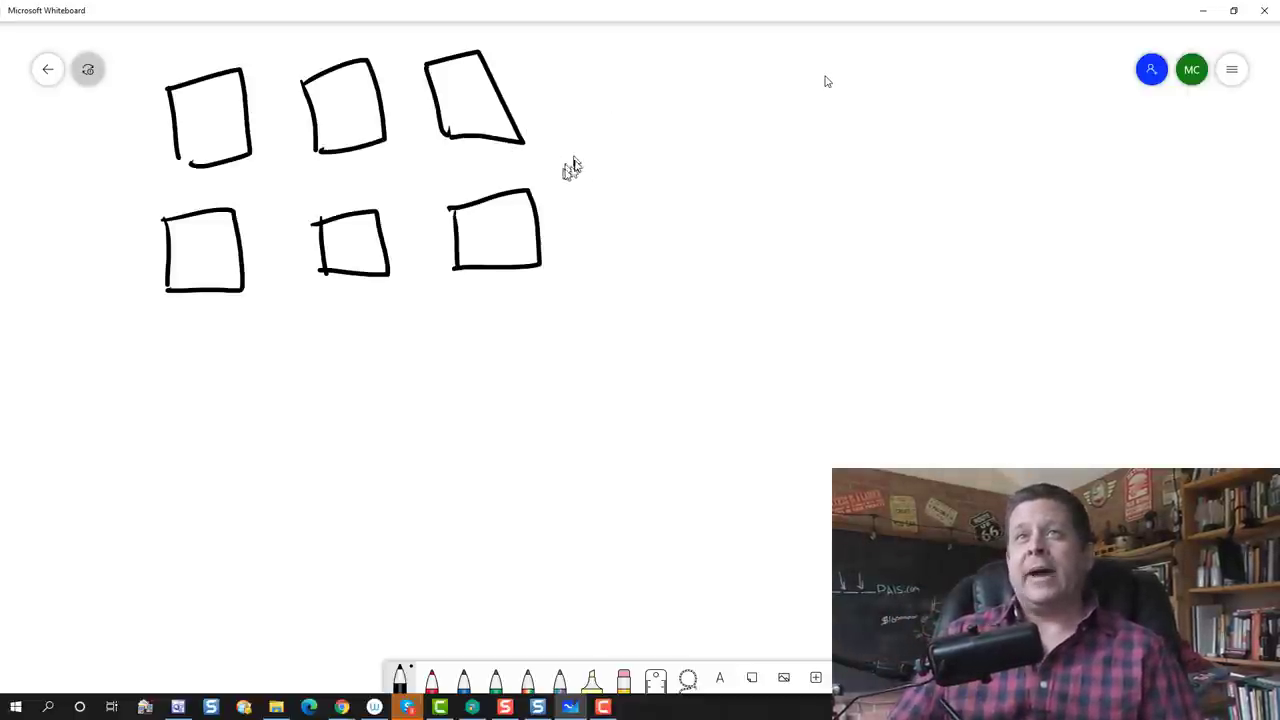
Step: Handwrite "Bench Press" beside the two rows of boxes on the whiteboard
{"action": "mouse_move", "coordinate": [573, 150]}
{"action": "left_mouse_down"}
{"action": "mouse_move", "coordinate": [575, 192]}
{"action": "mouse_move", "coordinate": [609, 185]}
{"action": "left_mouse_up"}
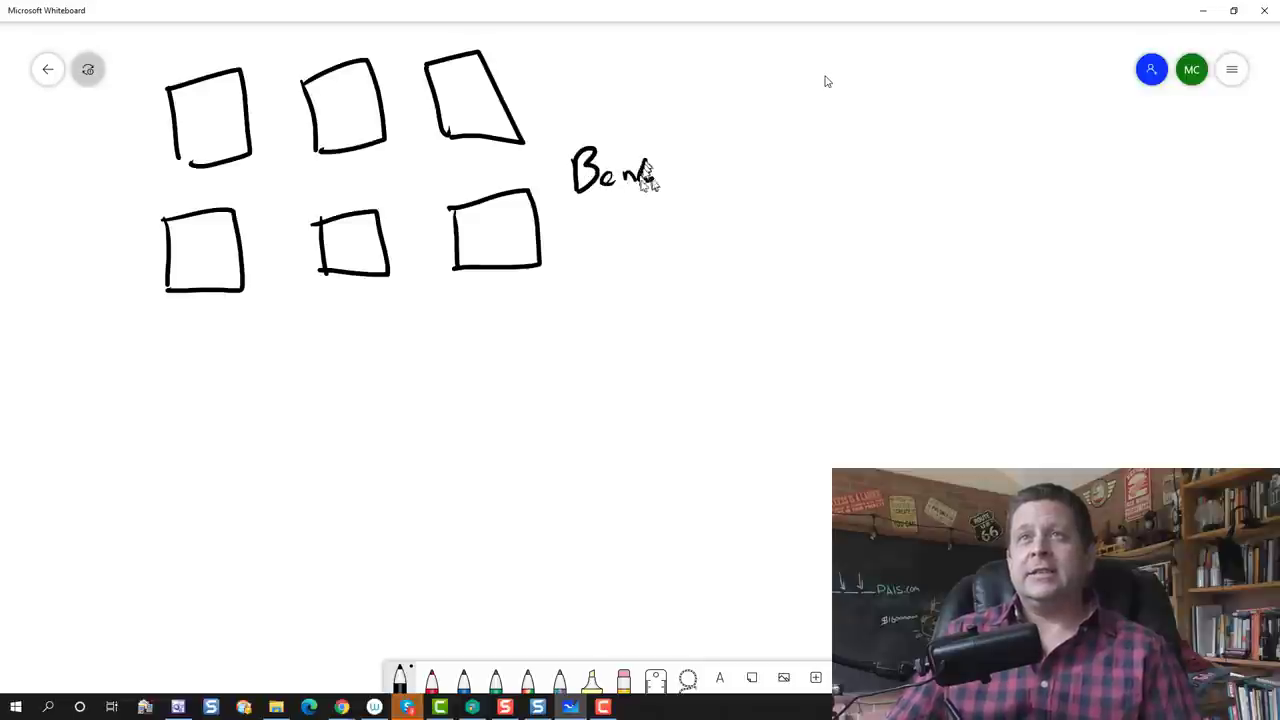
{"action": "mouse_move", "coordinate": [727, 138]}
{"action": "left_mouse_down"}
{"action": "mouse_move", "coordinate": [730, 185]}
{"action": "mouse_move", "coordinate": [736, 160]}
{"action": "left_mouse_up"}
{"action": "left_click_drag", "start_coordinate": [756, 184], "coordinate": [760, 178]}
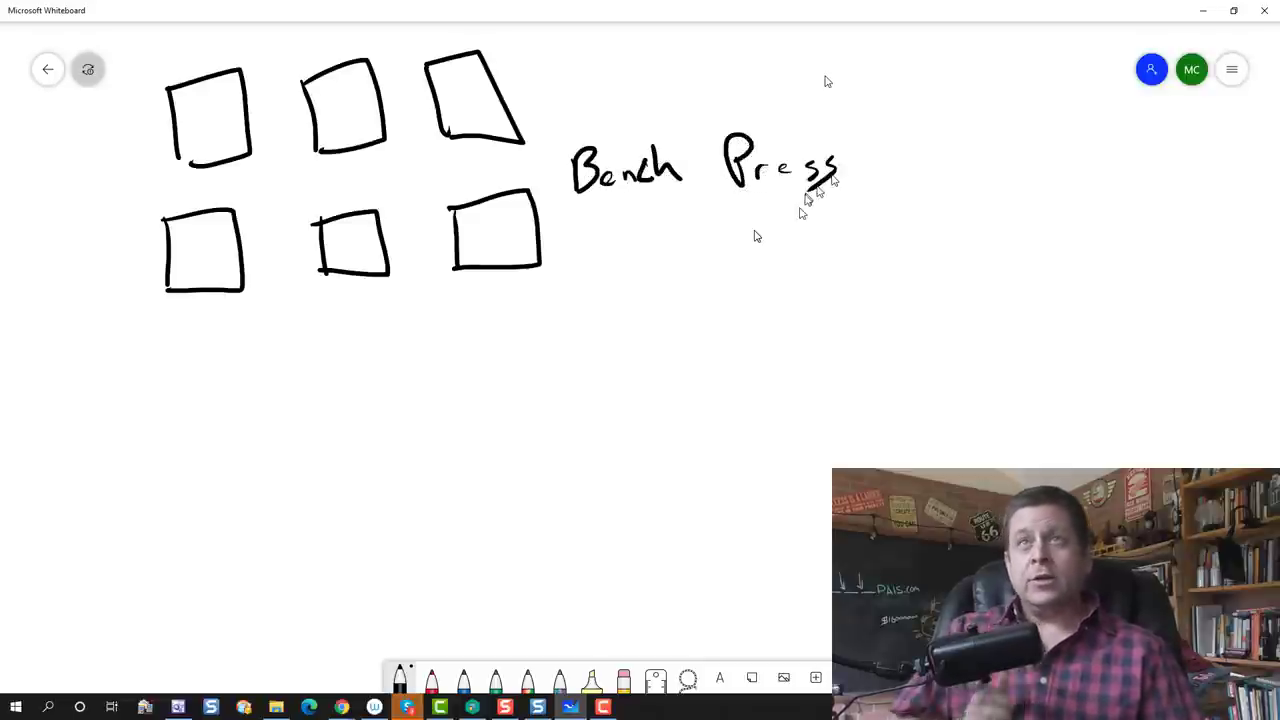
Step: Switch to the YouTube results for "bench press" and examine the video titles and view counts
{"action": "key", "text": "alt+Tab"}
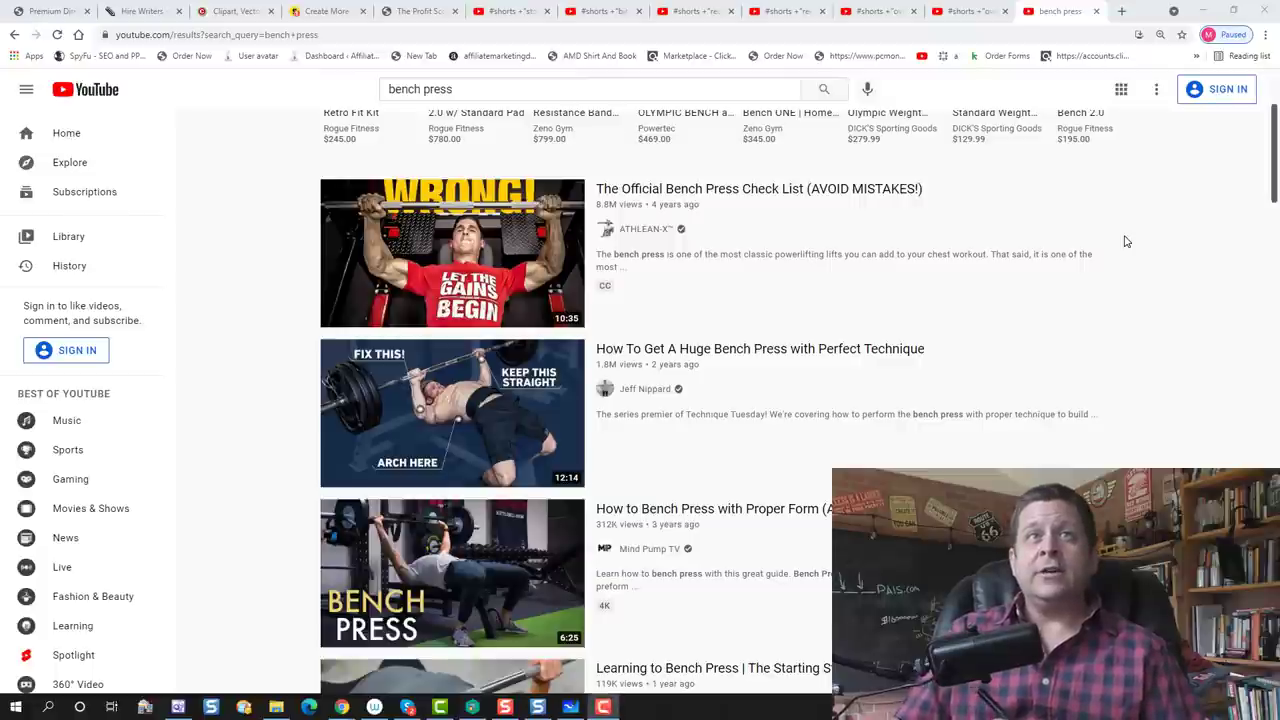
{"action": "scroll", "coordinate": [1125, 241], "scroll_direction": "down", "scroll_amount": 3}
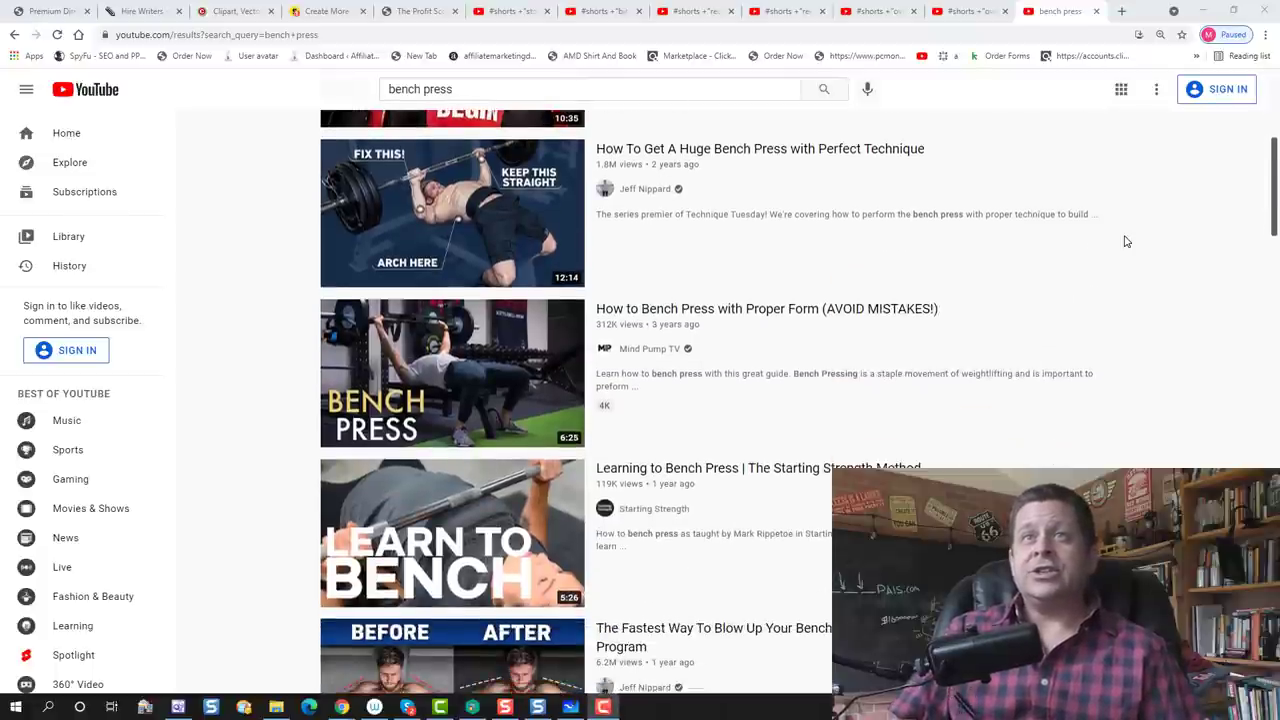
{"action": "scroll", "coordinate": [1125, 241], "scroll_direction": "down", "scroll_amount": 3}
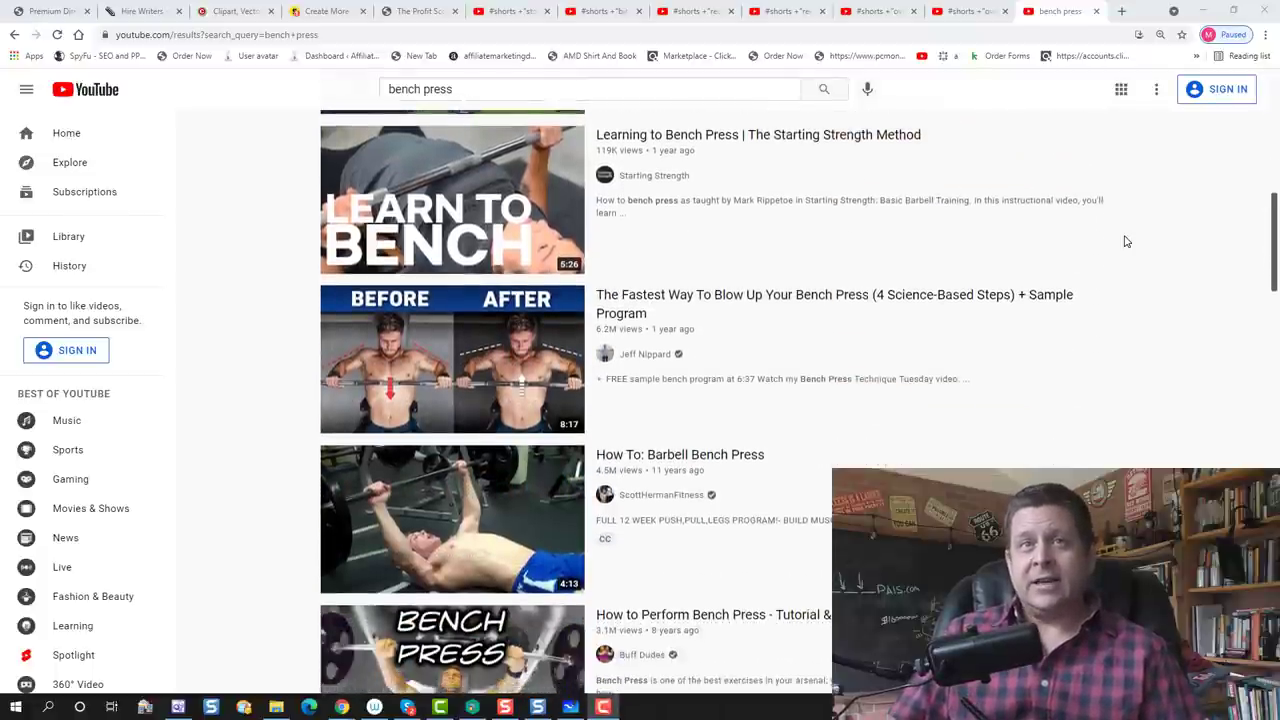
{"action": "scroll", "coordinate": [1125, 241], "scroll_direction": "down", "scroll_amount": 3}
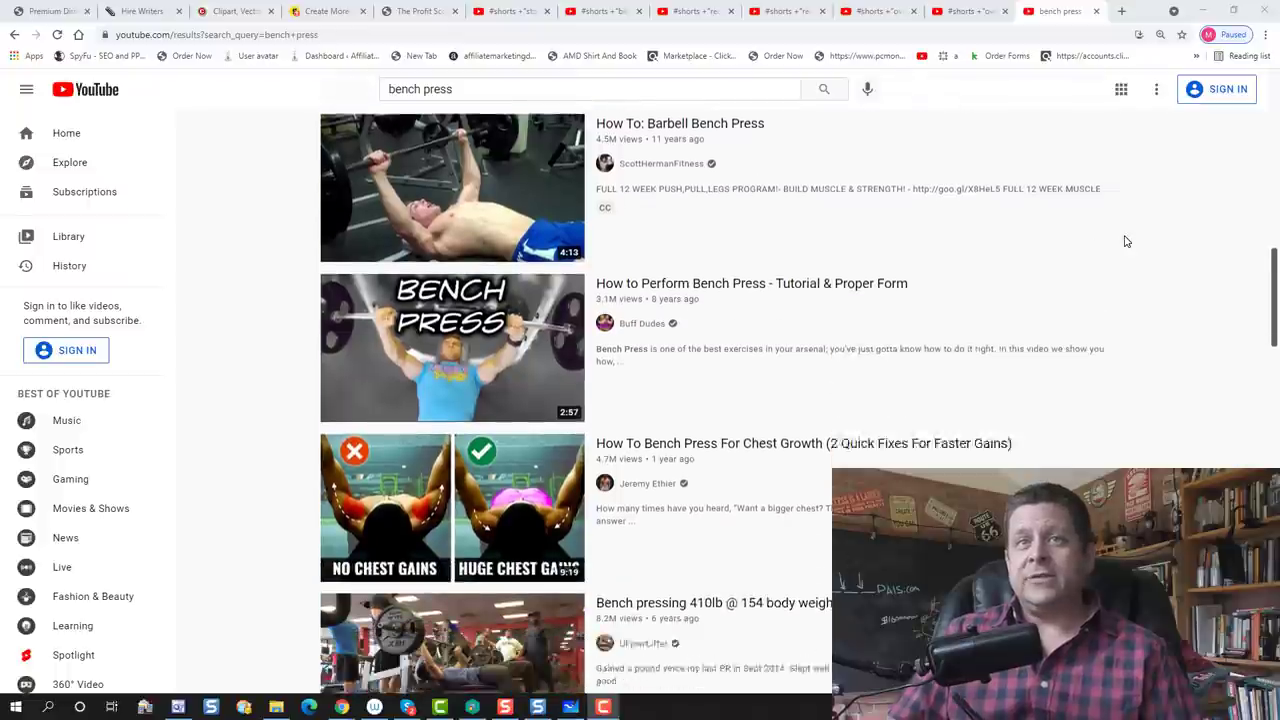
{"action": "scroll", "coordinate": [1125, 241], "scroll_direction": "down", "scroll_amount": 4}
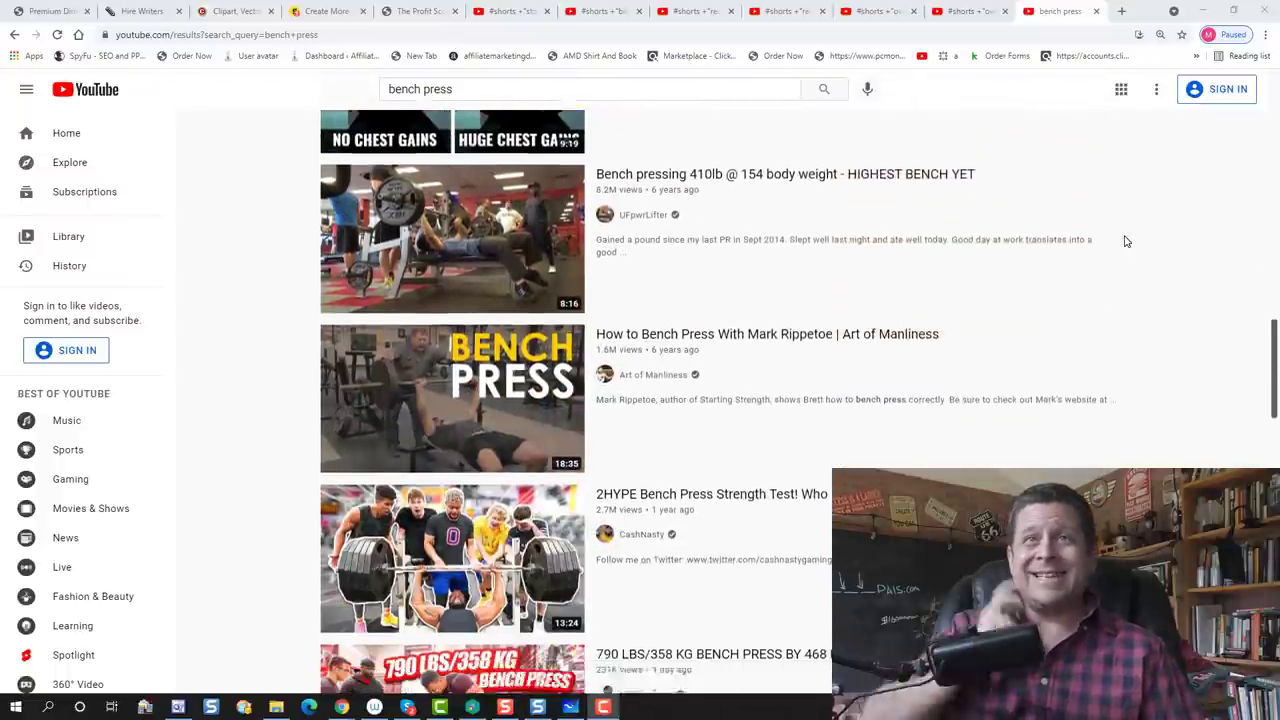
{"action": "scroll", "coordinate": [1125, 241], "scroll_direction": "down", "scroll_amount": 2}
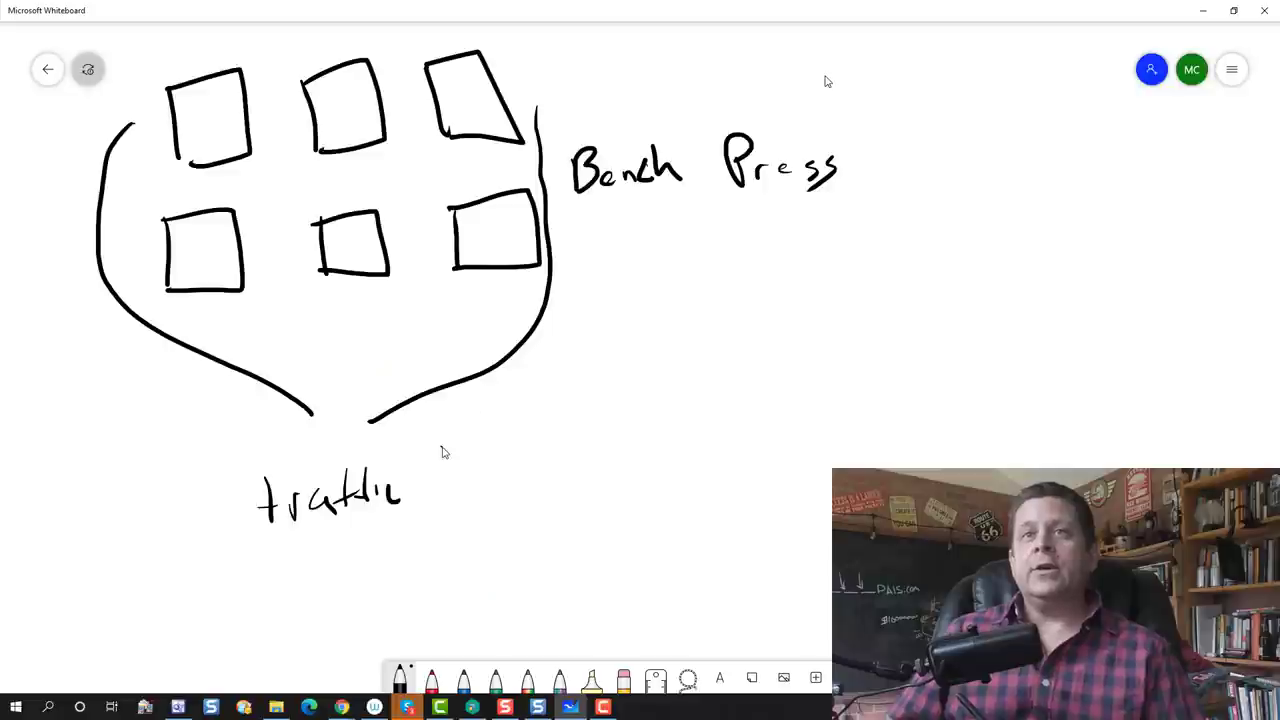
Step: Draw an arrow rising from the word "traffic" on the whiteboard, and review the bench press video titles on YouTube
{"action": "mouse_move", "coordinate": [443, 447]}
{"action": "left_mouse_down"}
{"action": "mouse_move", "coordinate": [668, 315]}
{"action": "mouse_move", "coordinate": [660, 355]}
{"action": "left_mouse_up"}
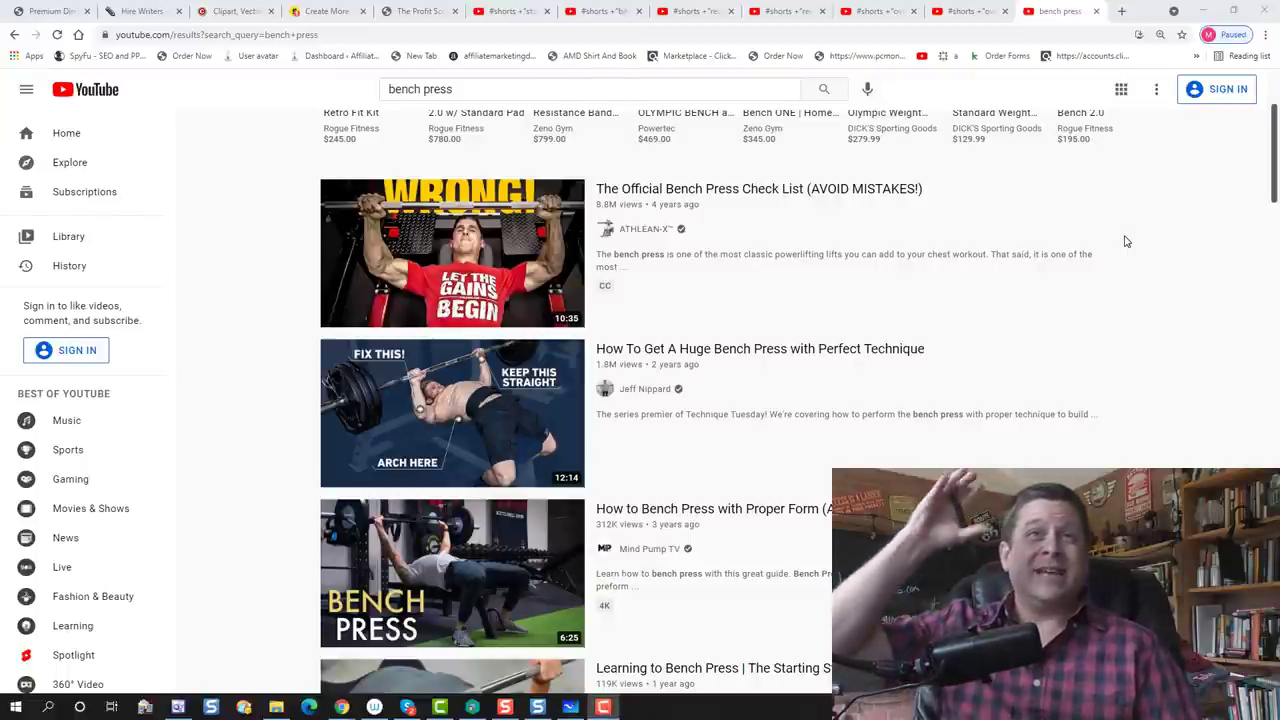
{"action": "scroll", "coordinate": [1125, 241], "scroll_direction": "down", "scroll_amount": 1}
{"action": "scroll", "coordinate": [1125, 241], "scroll_direction": "down", "scroll_amount": 4}
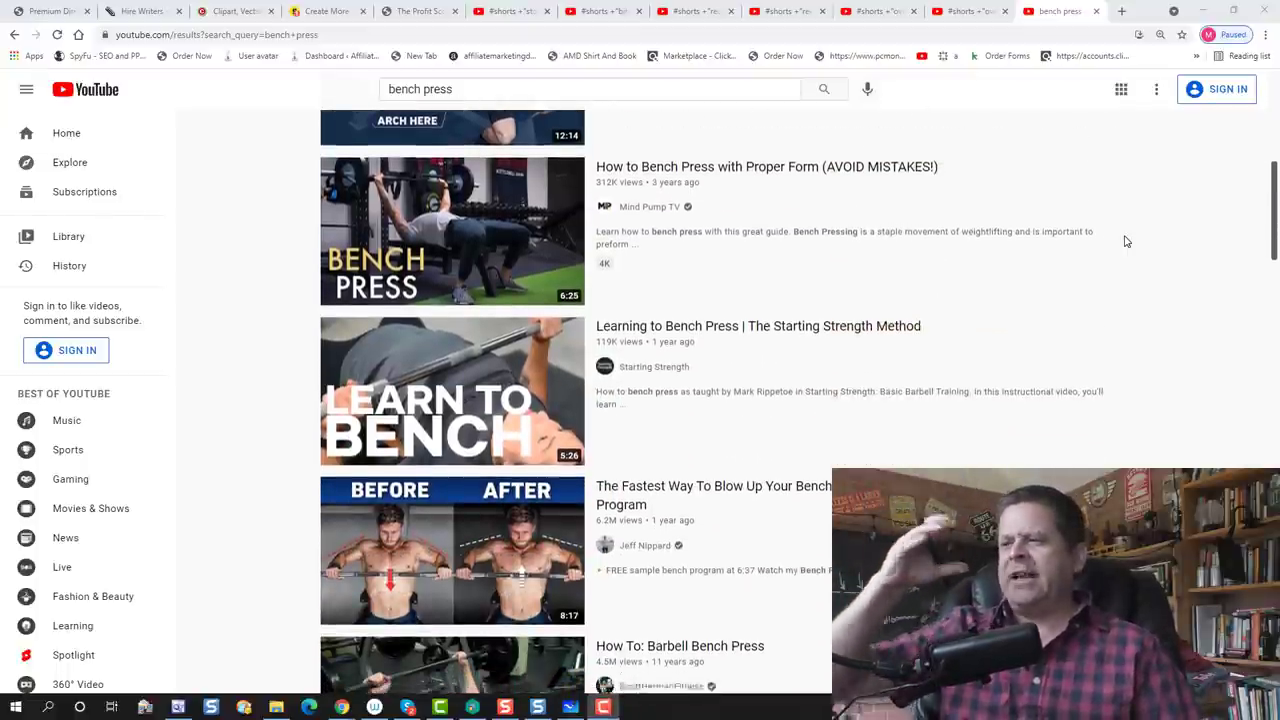
{"action": "scroll", "coordinate": [1125, 241], "scroll_direction": "down", "scroll_amount": 5}
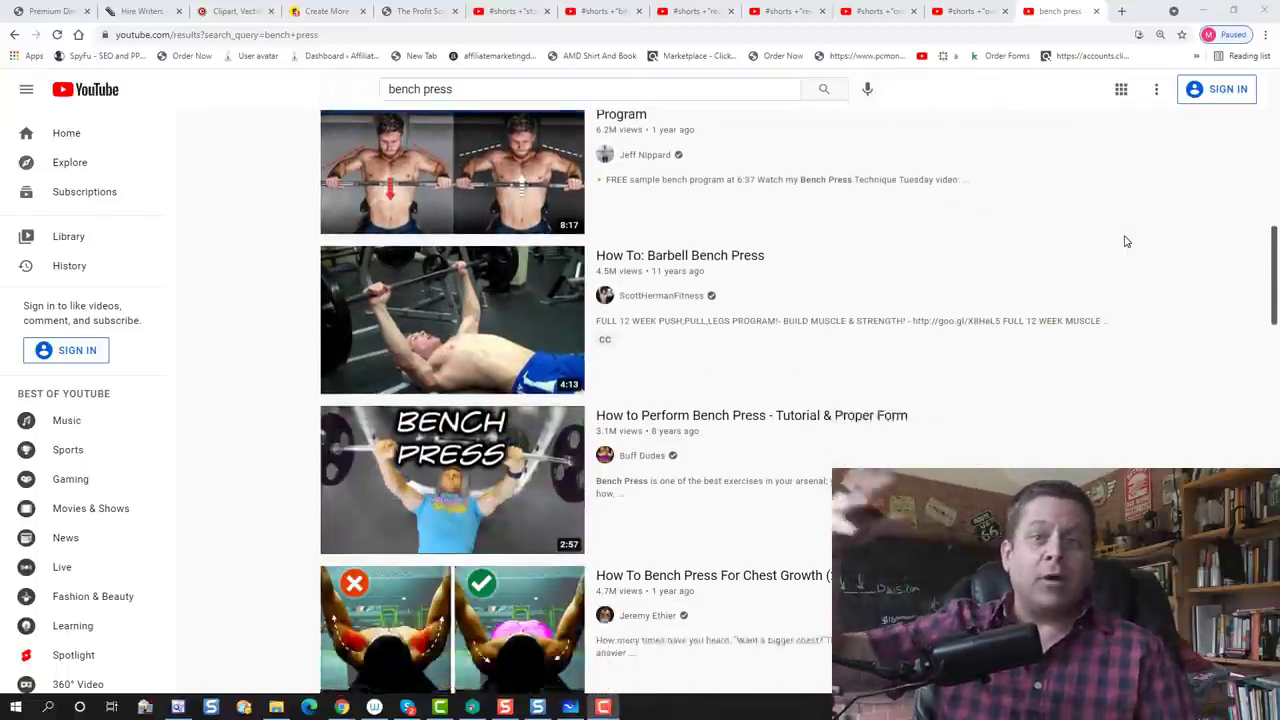
{"action": "scroll", "coordinate": [1125, 241], "scroll_direction": "down", "scroll_amount": 5}
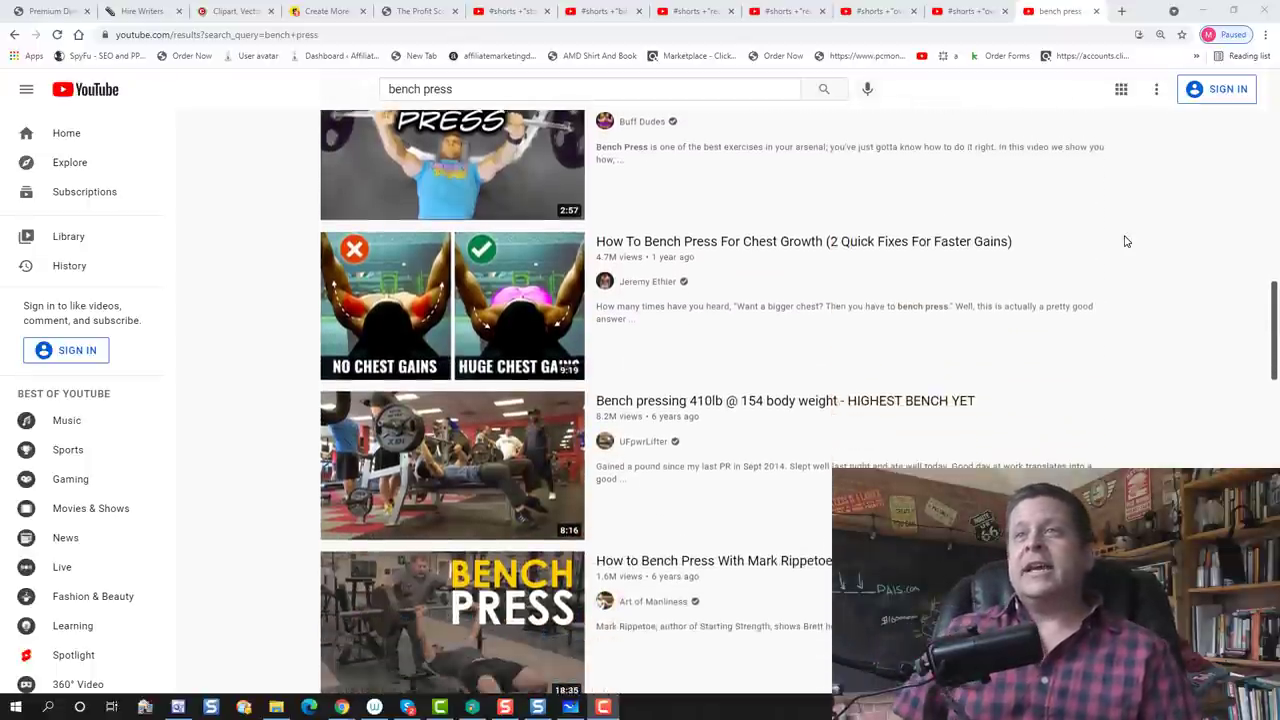
{"action": "scroll", "coordinate": [1125, 241], "scroll_direction": "down", "scroll_amount": 6}
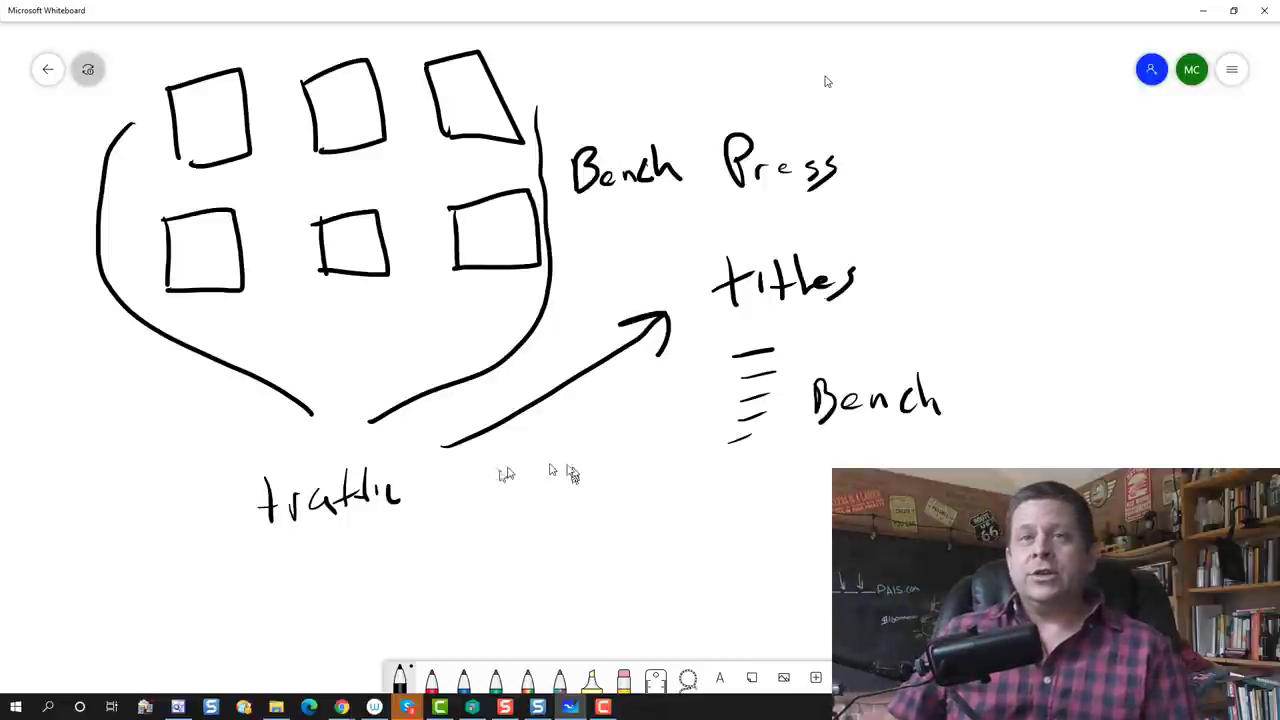
Step: Draw four upward arrows beneath the boxes on the whiteboard, and put the whiteboard away to return to the training page
{"action": "left_click_drag", "start_coordinate": [620, 549], "coordinate": [493, 410]}
{"action": "left_click_drag", "start_coordinate": [505, 350], "coordinate": [560, 370]}
{"action": "left_click_drag", "start_coordinate": [437, 390], "coordinate": [475, 572]}
{"action": "left_click_drag", "start_coordinate": [413, 420], "coordinate": [450, 412]}
{"action": "mouse_move", "coordinate": [157, 568]}
{"action": "left_mouse_down"}
{"action": "mouse_move", "coordinate": [205, 420]}
{"action": "mouse_move", "coordinate": [197, 458]}
{"action": "left_mouse_up"}
{"action": "left_click_drag", "start_coordinate": [46, 495], "coordinate": [113, 435]}
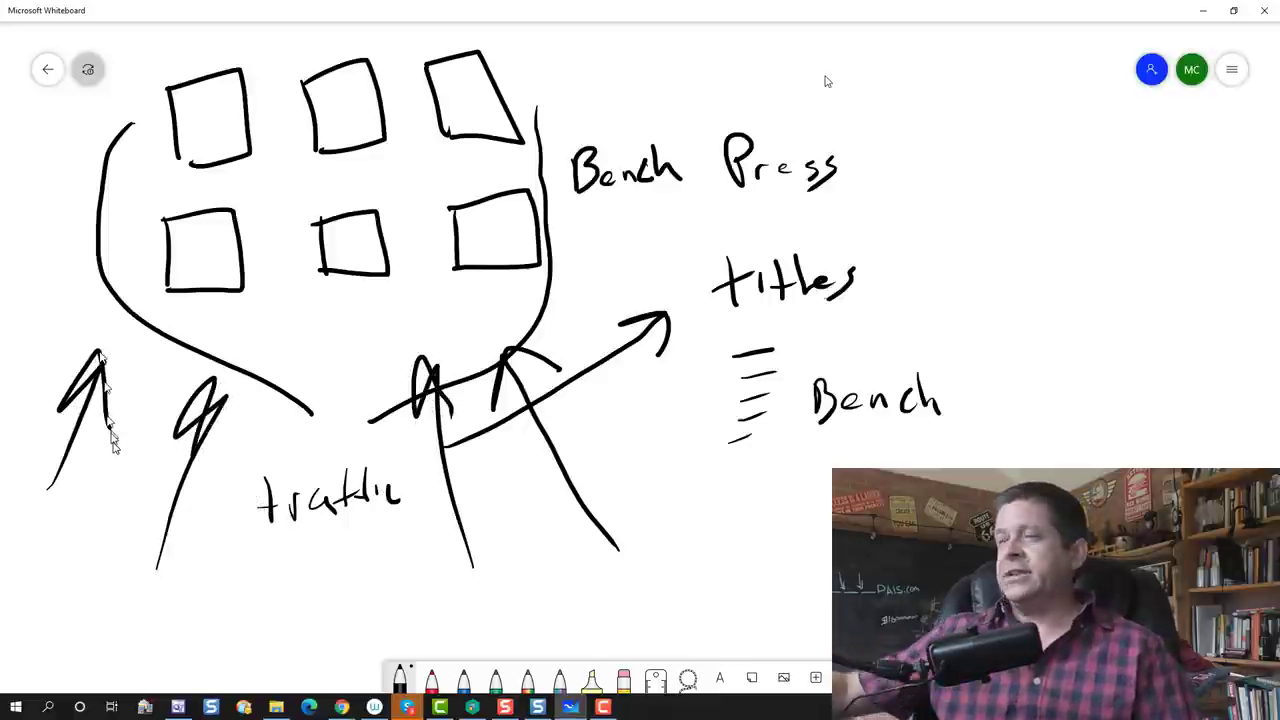
{"action": "left_click", "coordinate": [1202, 10]}
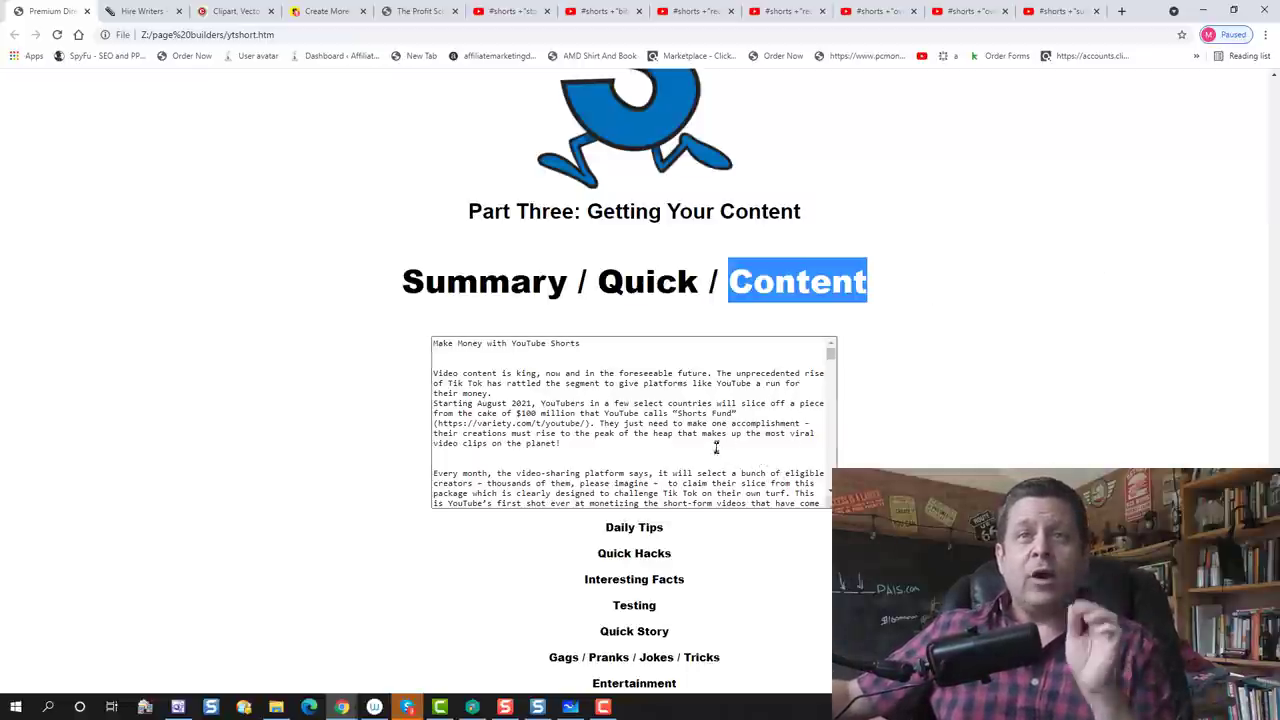
Step: View the HireWriters order form and enlarge the sample article's text box on the training page
{"action": "left_click", "coordinate": [140, 11]}
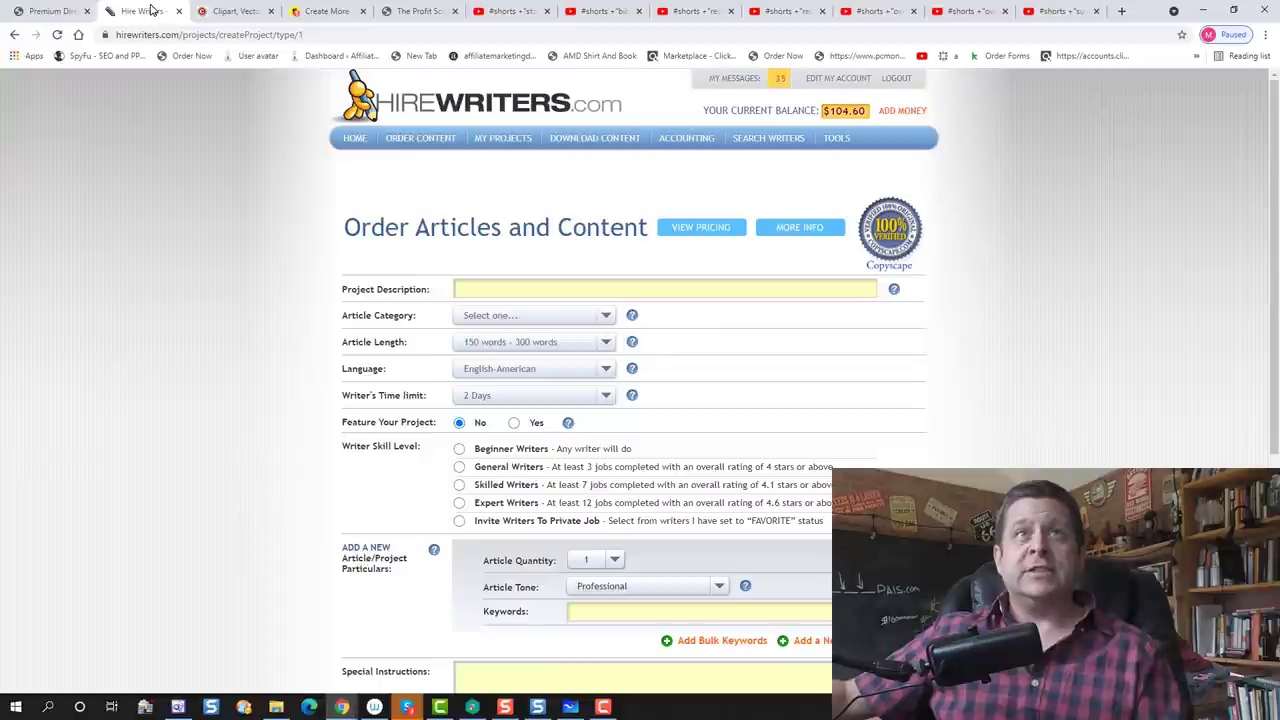
{"action": "left_click", "coordinate": [70, 10]}
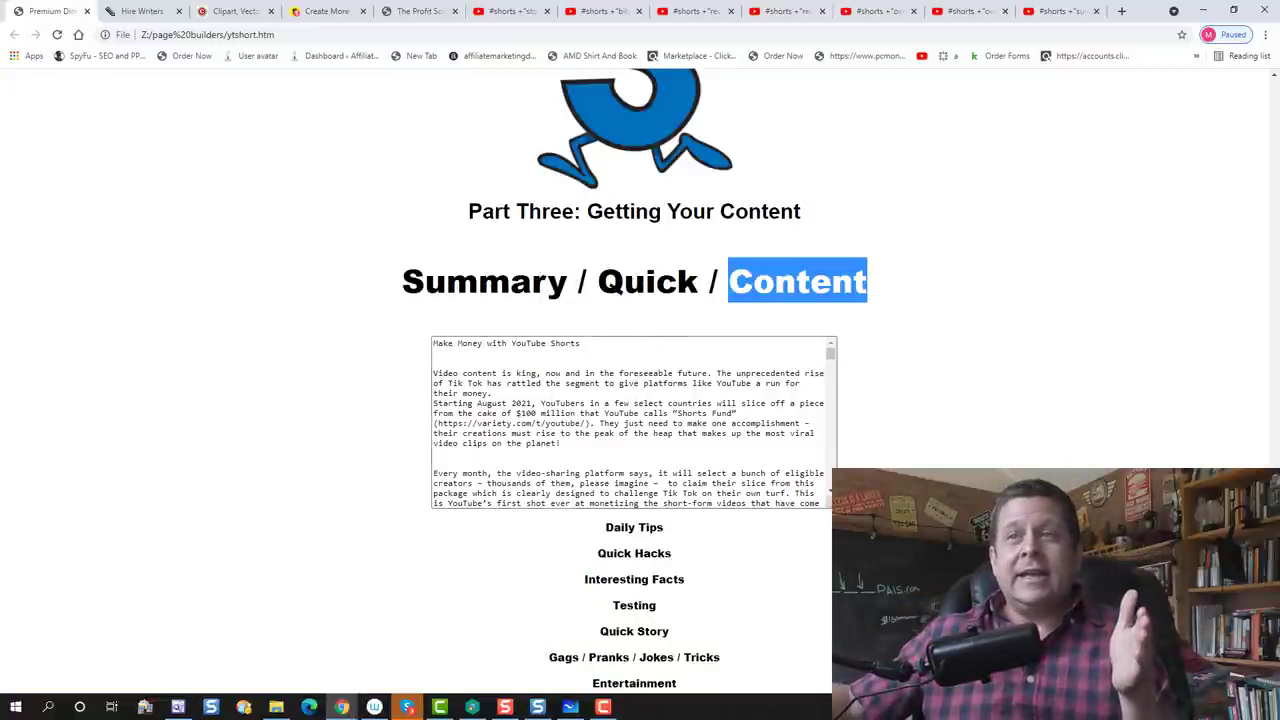
{"action": "left_click_drag", "start_coordinate": [835, 507], "coordinate": [858, 648]}
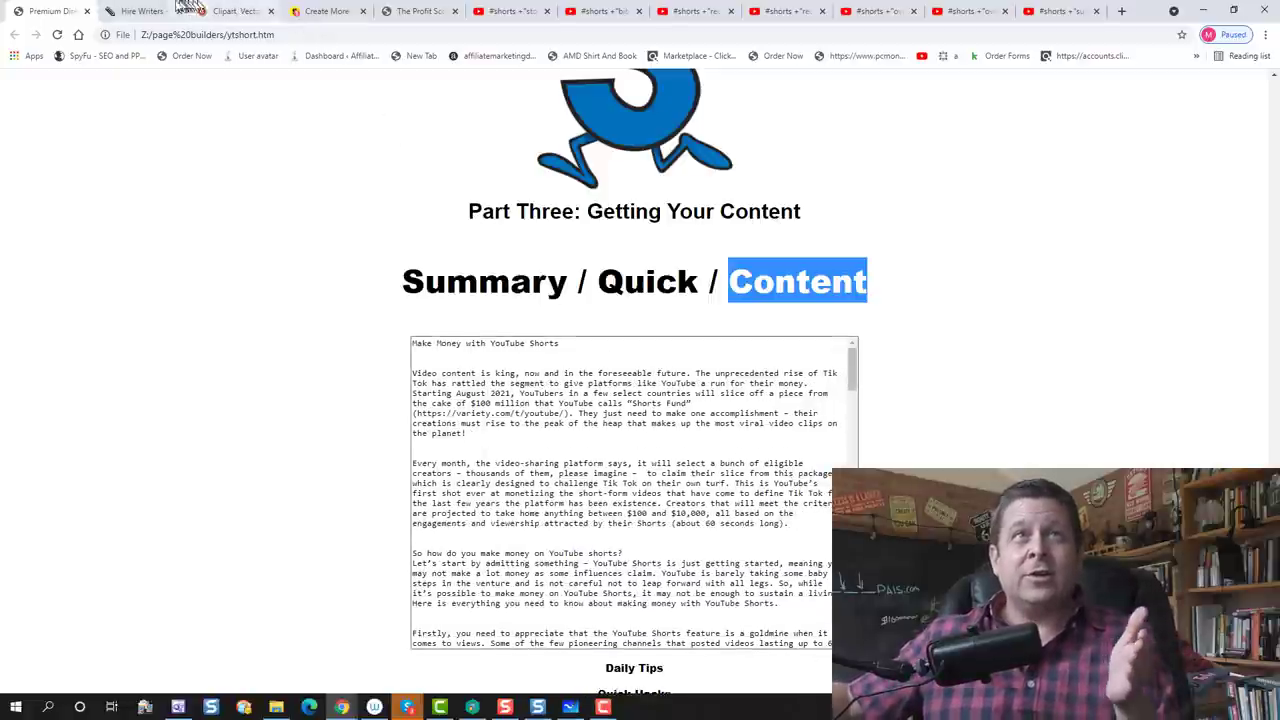
Step: Set the HireWriters order to an article length of 2001–3000 words with Skilled Writers
{"action": "left_click", "coordinate": [140, 11]}
{"action": "left_click", "coordinate": [572, 345]}
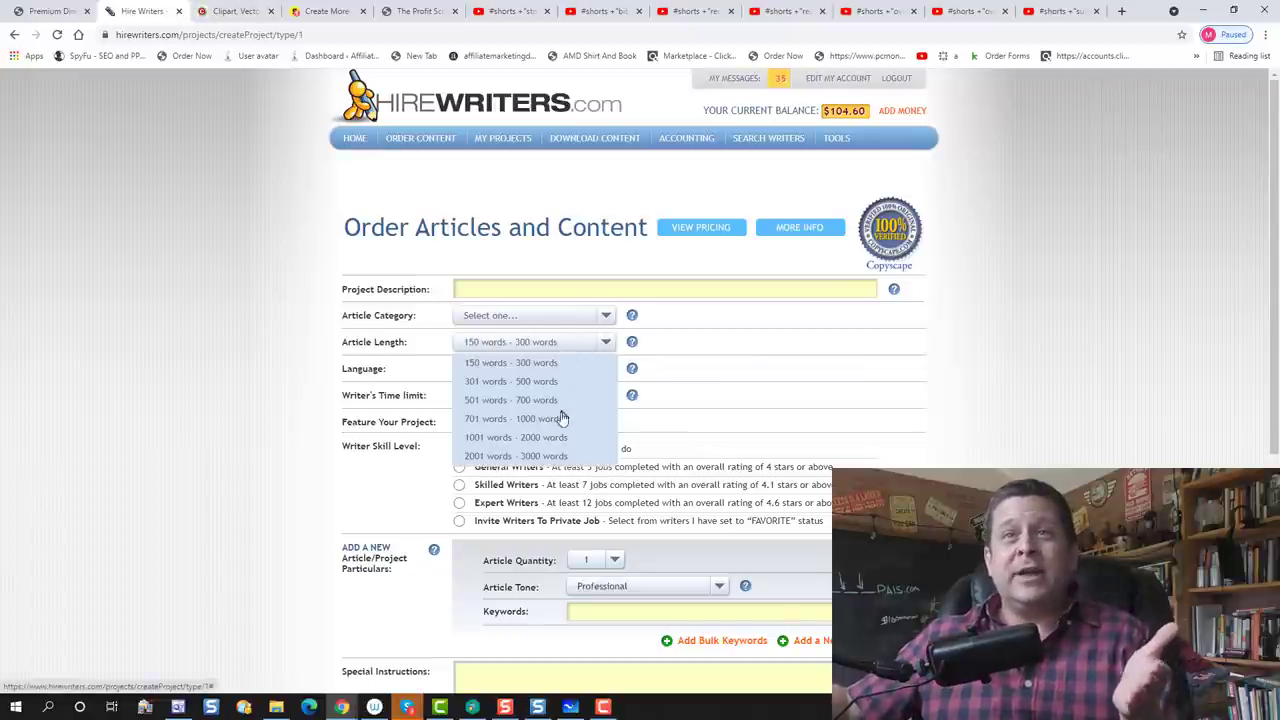
{"action": "left_click", "coordinate": [543, 457]}
{"action": "scroll", "coordinate": [716, 490], "scroll_direction": "down", "scroll_amount": 3}
{"action": "scroll", "coordinate": [490, 205], "scroll_direction": "up", "scroll_amount": 1}
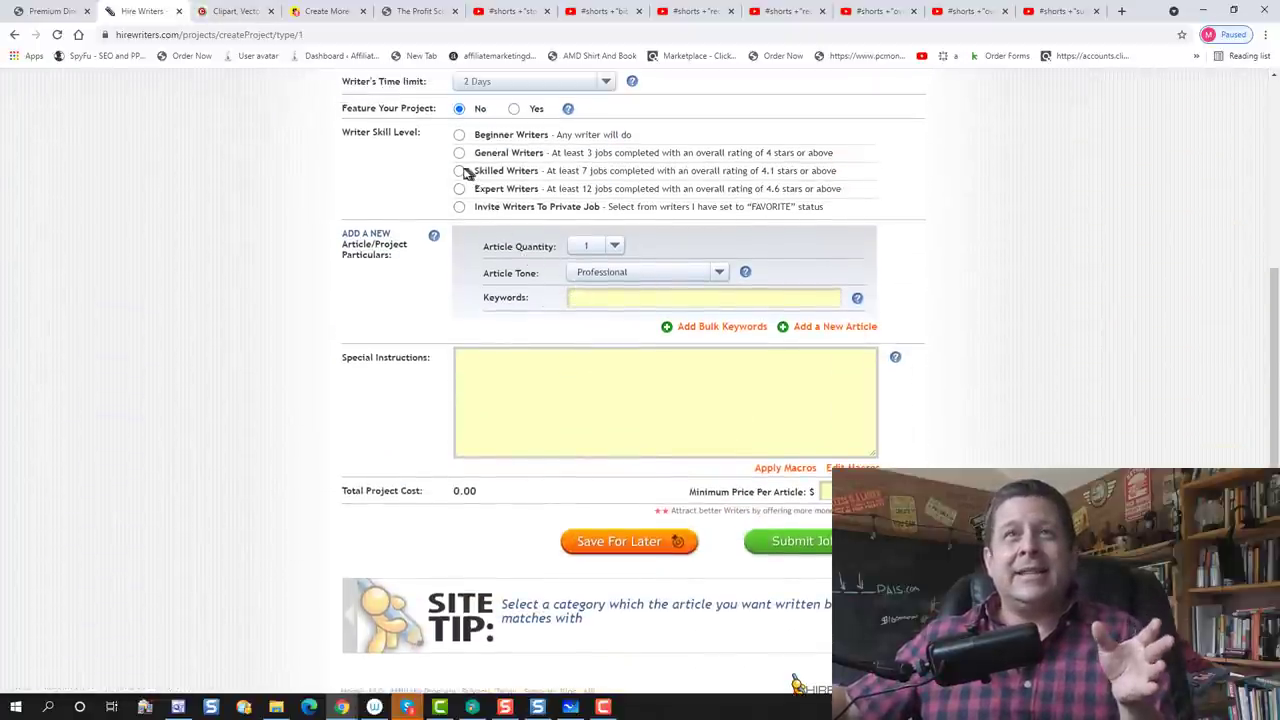
Step: Set the order's article length to 501–700 words and the writer skill level to Beginner Writers
{"action": "scroll", "coordinate": [480, 273], "scroll_direction": "up", "scroll_amount": 2}
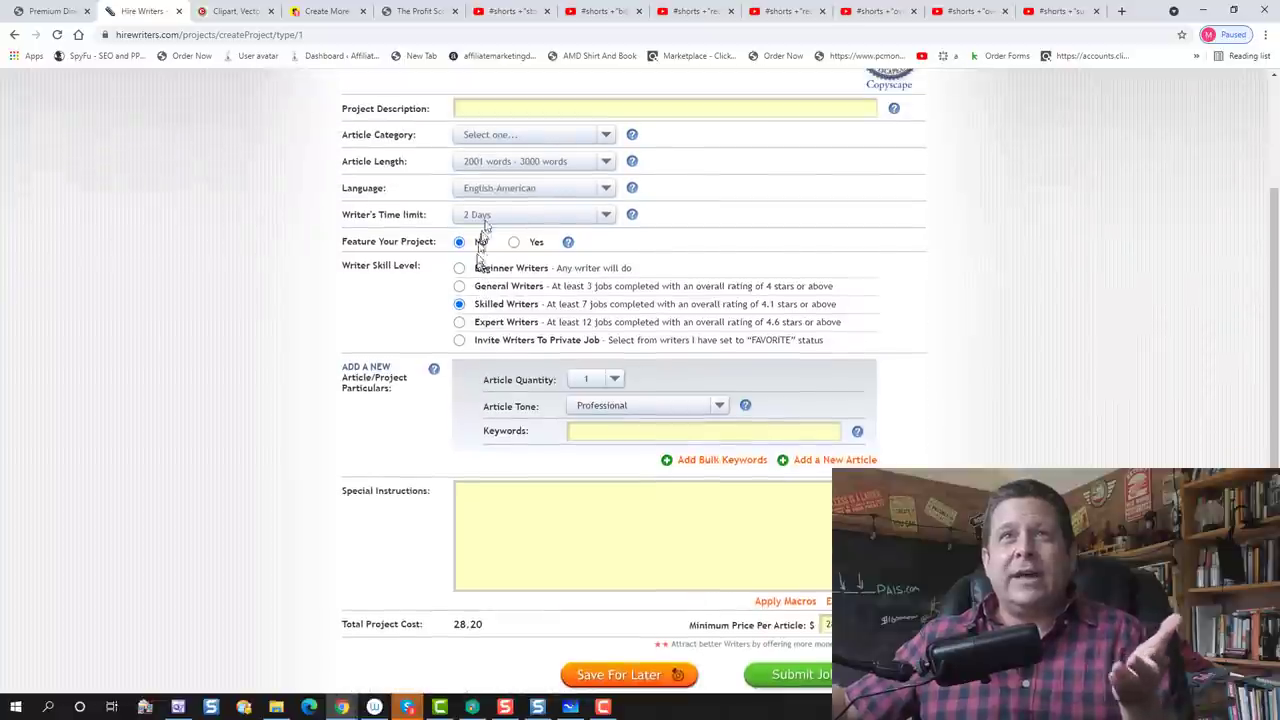
{"action": "left_click", "coordinate": [486, 163]}
{"action": "left_click", "coordinate": [486, 219]}
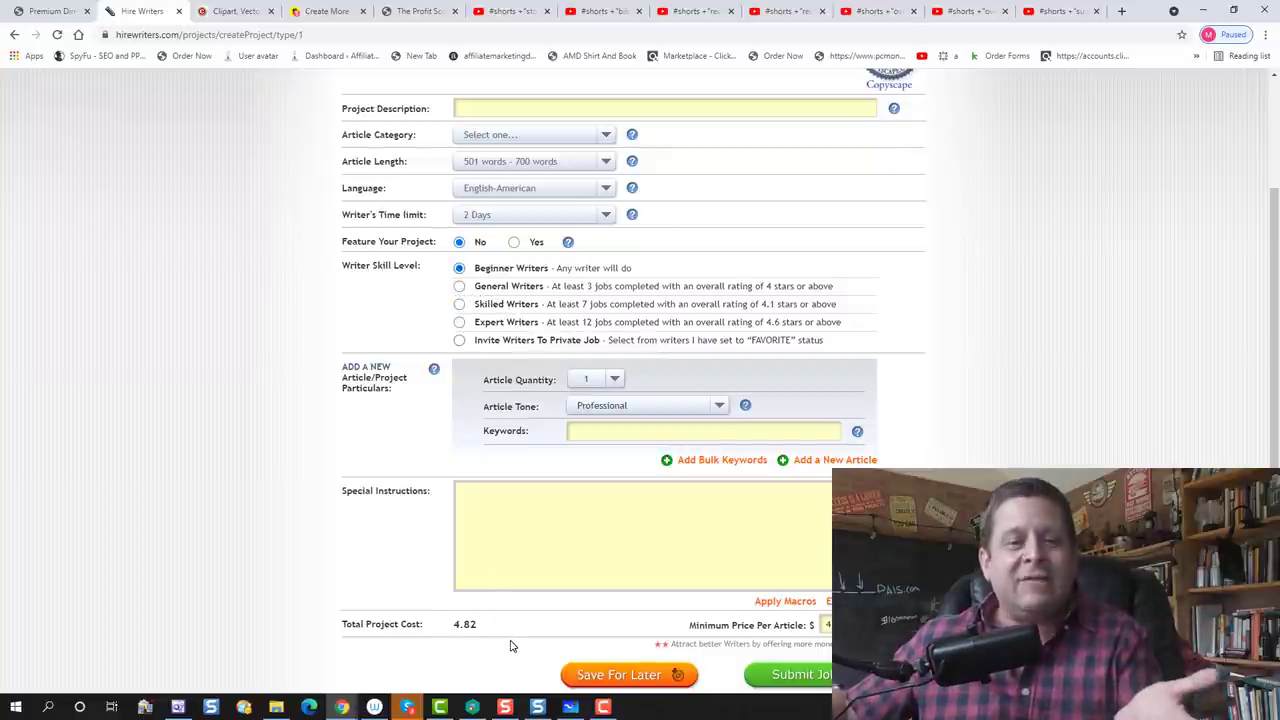
Step: Set the article length in the HireWriters order form to 150–300 words
{"action": "left_click", "coordinate": [66, 10]}
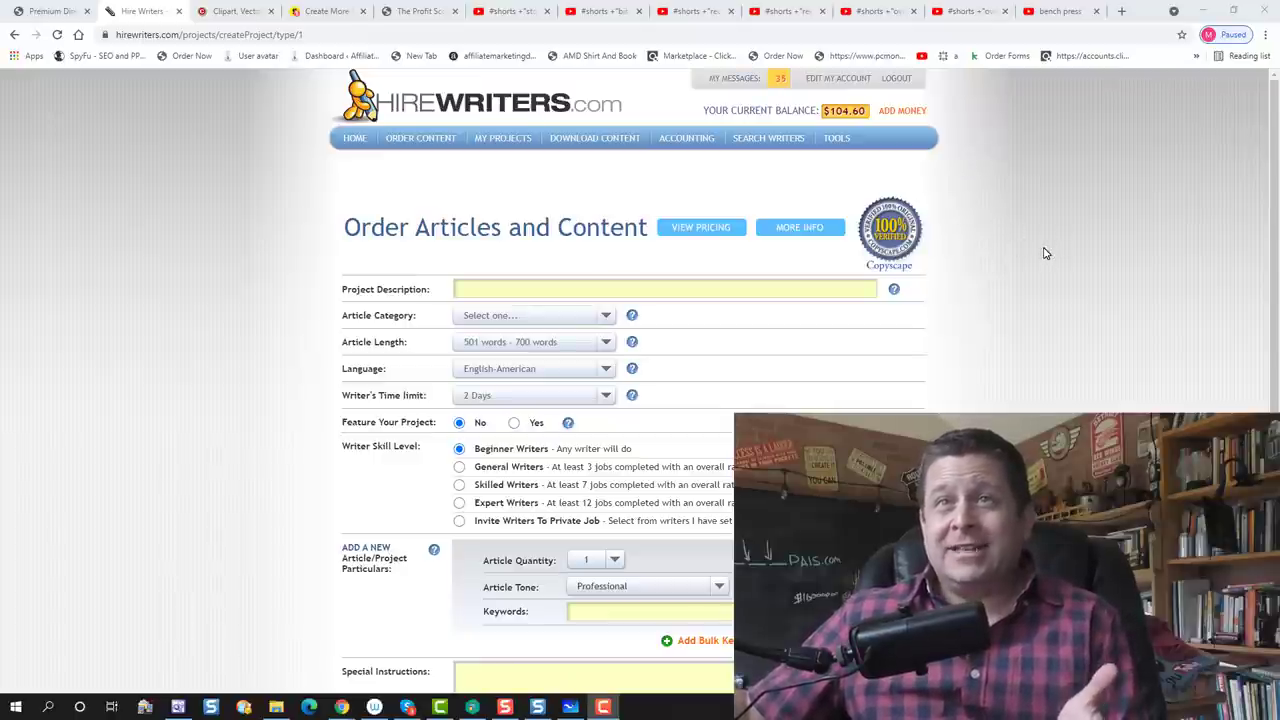
{"action": "left_click", "coordinate": [591, 343]}
{"action": "left_click", "coordinate": [527, 364]}
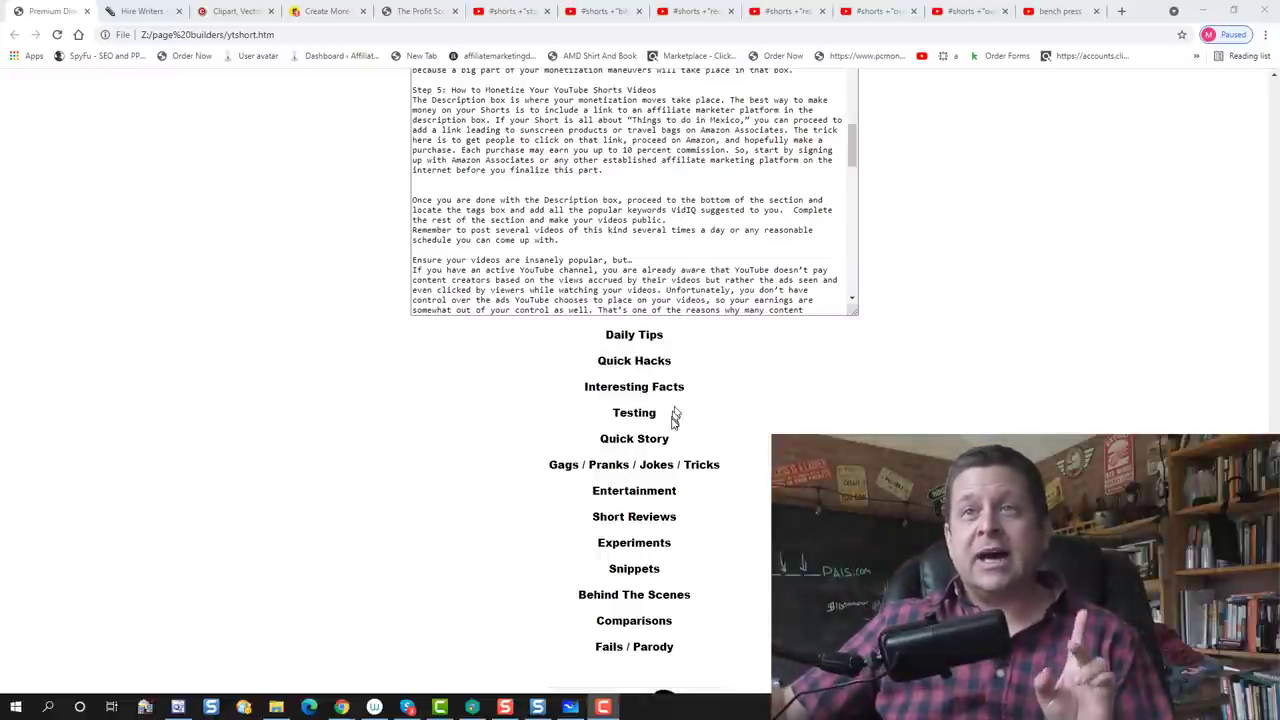
Step: Review the list of short content ideas on the training page, highlighting the entries from Quick Story to Short Reviews
{"action": "scroll", "coordinate": [673, 423], "scroll_direction": "down", "scroll_amount": 2}
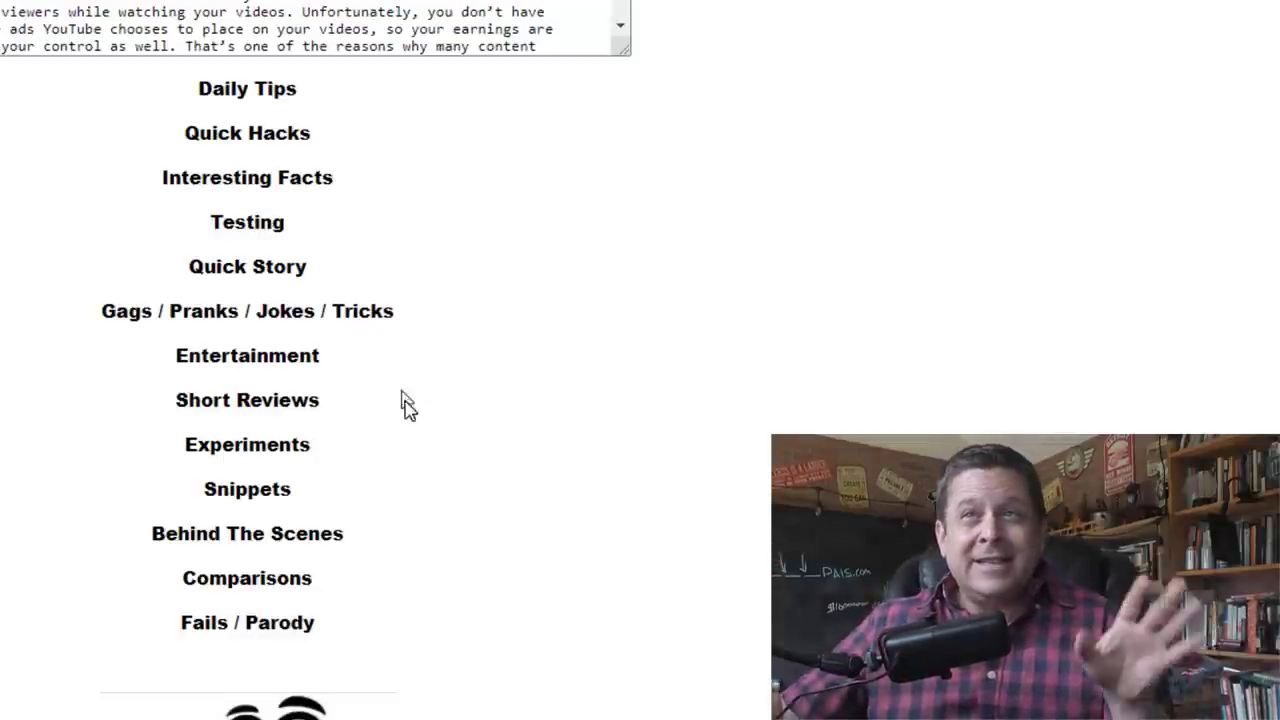
{"action": "left_click_drag", "start_coordinate": [357, 380], "coordinate": [163, 288]}
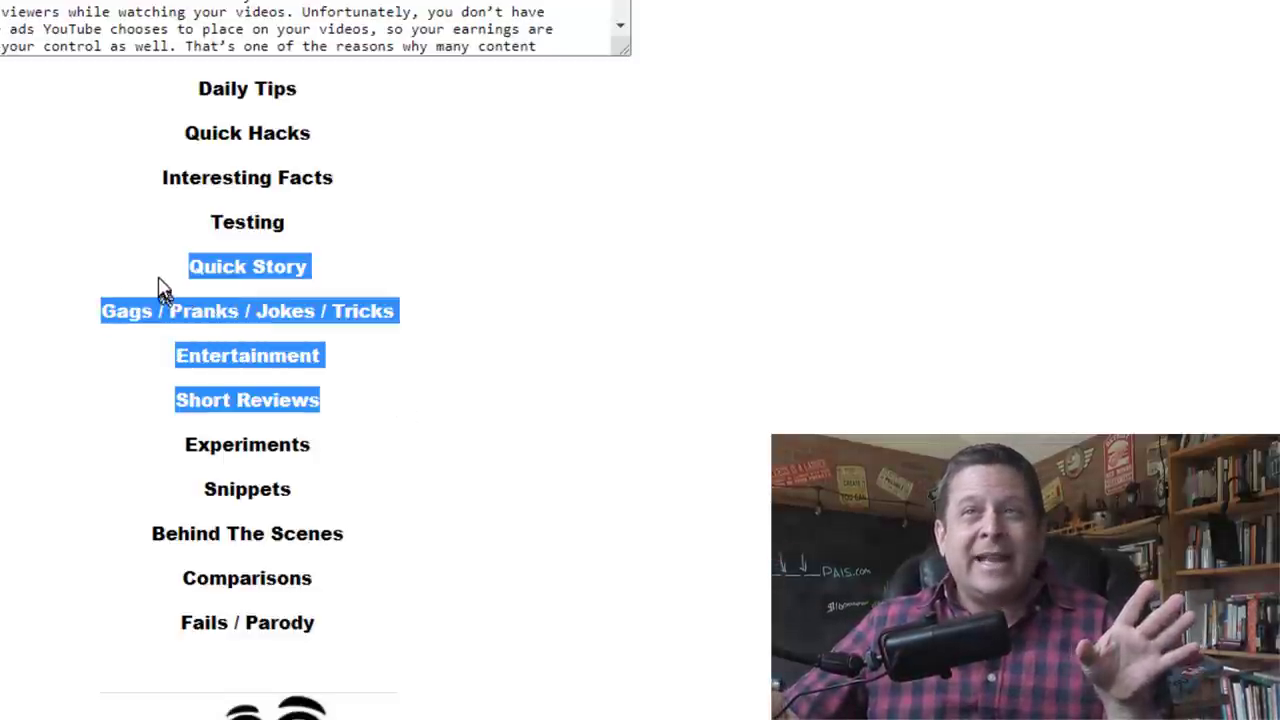
{"action": "left_click", "coordinate": [340, 370]}
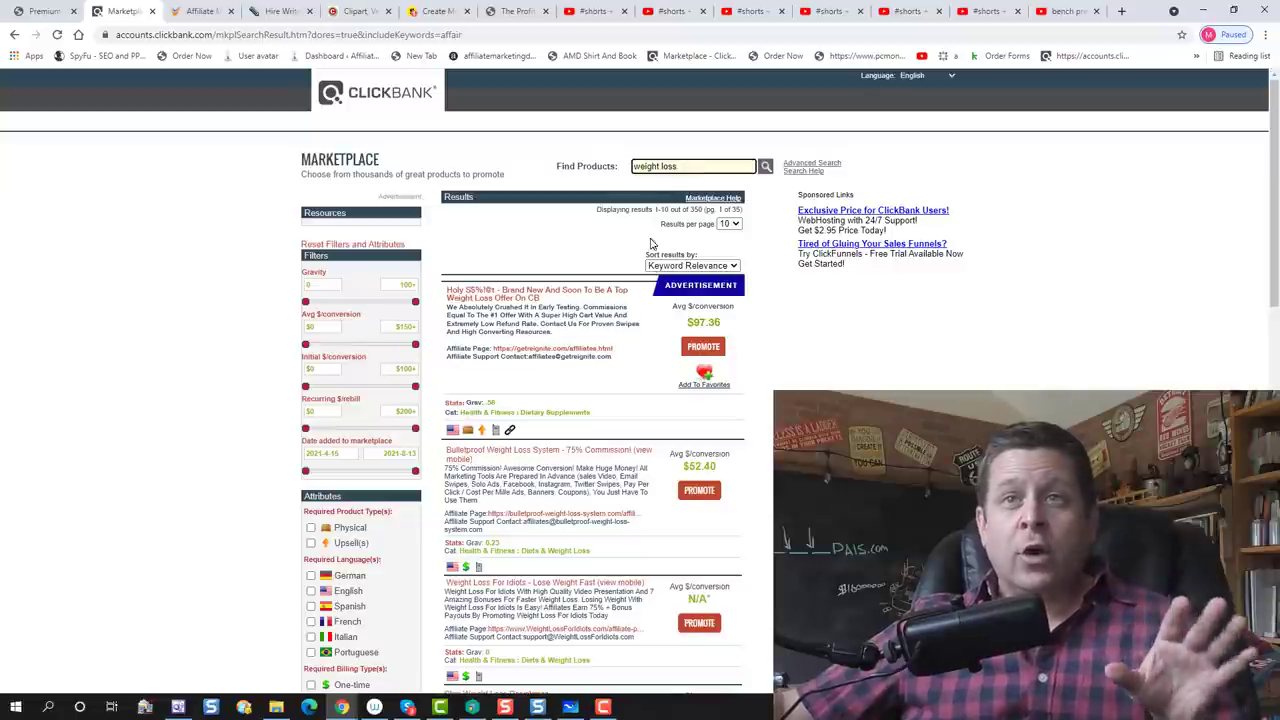
Step: Browse the weight loss products in the ClickBank marketplace and open the OfferVault offer search page
{"action": "scroll", "coordinate": [645, 245], "scroll_direction": "down", "scroll_amount": 2}
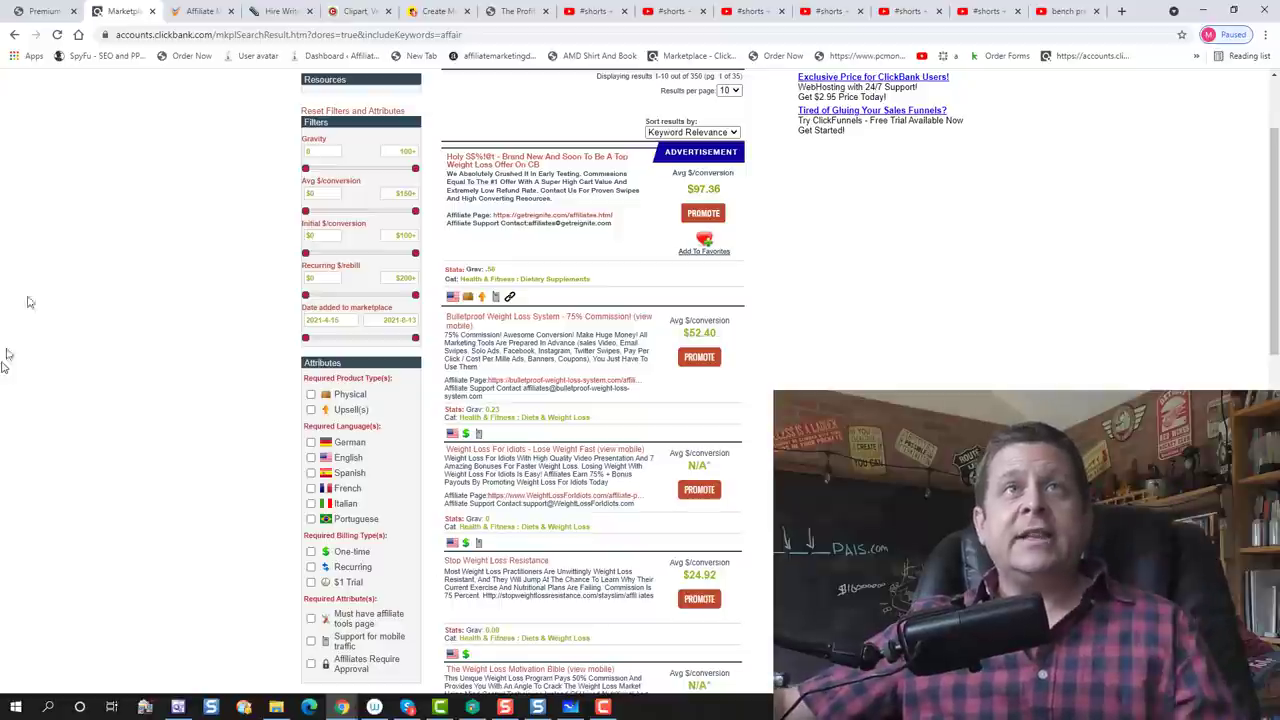
{"action": "left_click", "coordinate": [197, 14]}
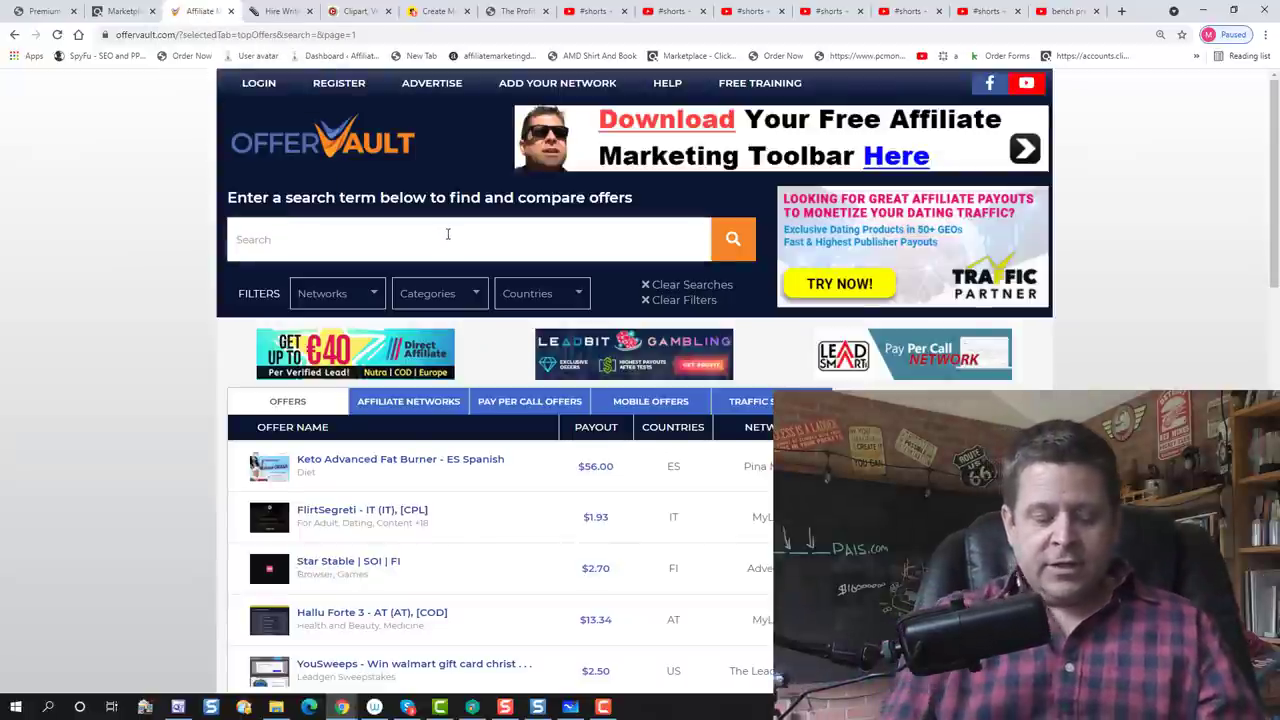
Step: Search OfferVault for workout offers and return to the YouTube Shorts training page
{"action": "type", "text": "out"}
{"action": "key", "text": "Return"}
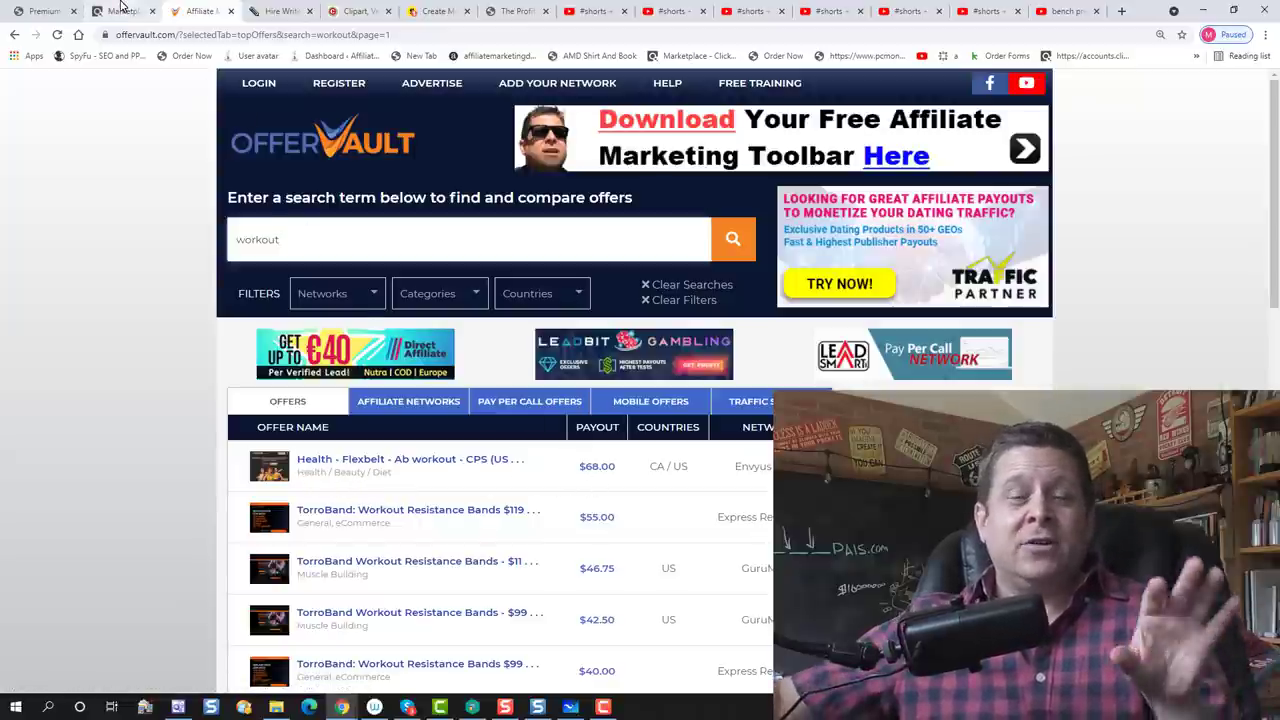
{"action": "left_click", "coordinate": [62, 7]}
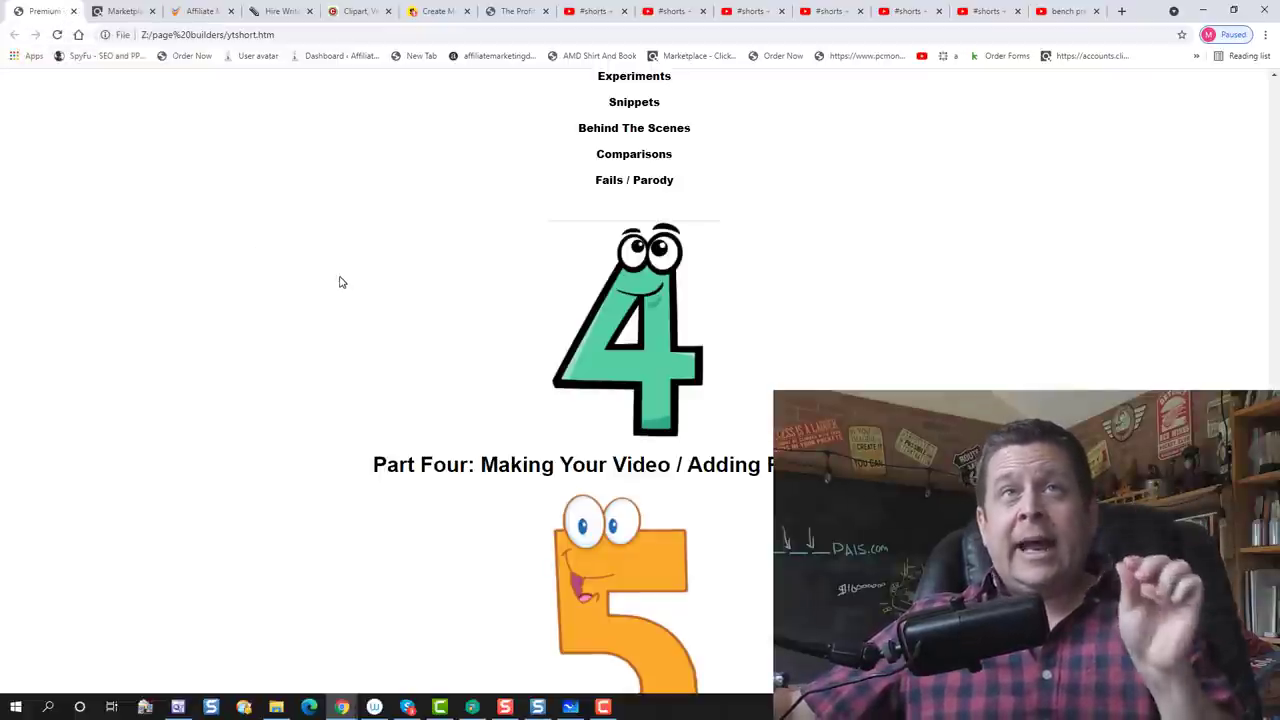
Step: Copy the Make Money with YouTube Shorts article from the HireWriters preview and paste it into a blank Notepad document
{"action": "left_click", "coordinate": [286, 12]}
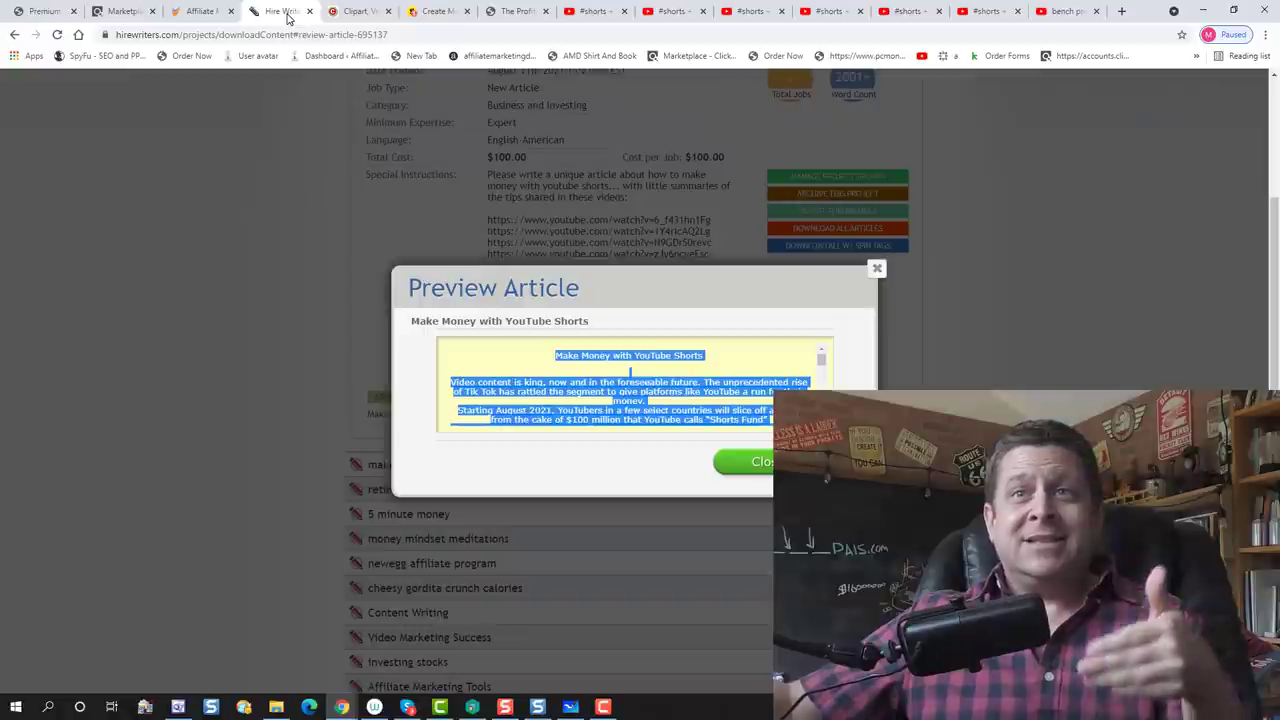
{"action": "right_click", "coordinate": [728, 386]}
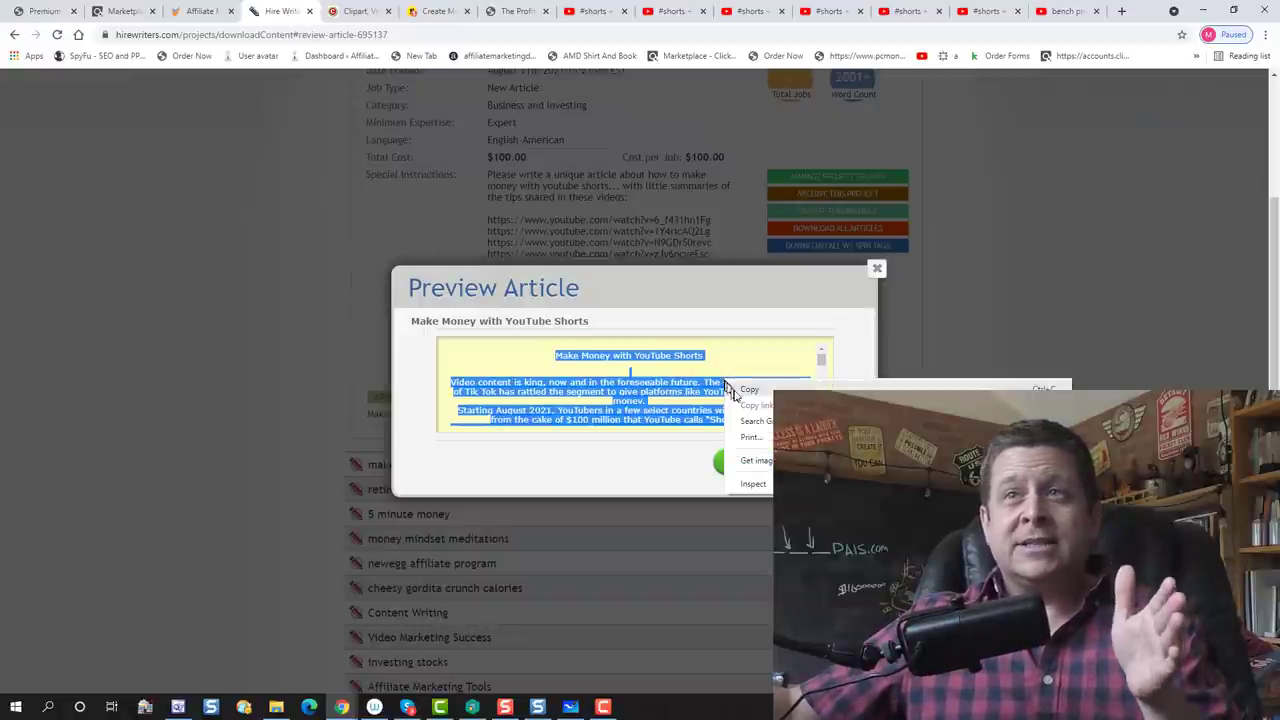
{"action": "left_click", "coordinate": [748, 390]}
{"action": "key", "text": "alt+Tab"}
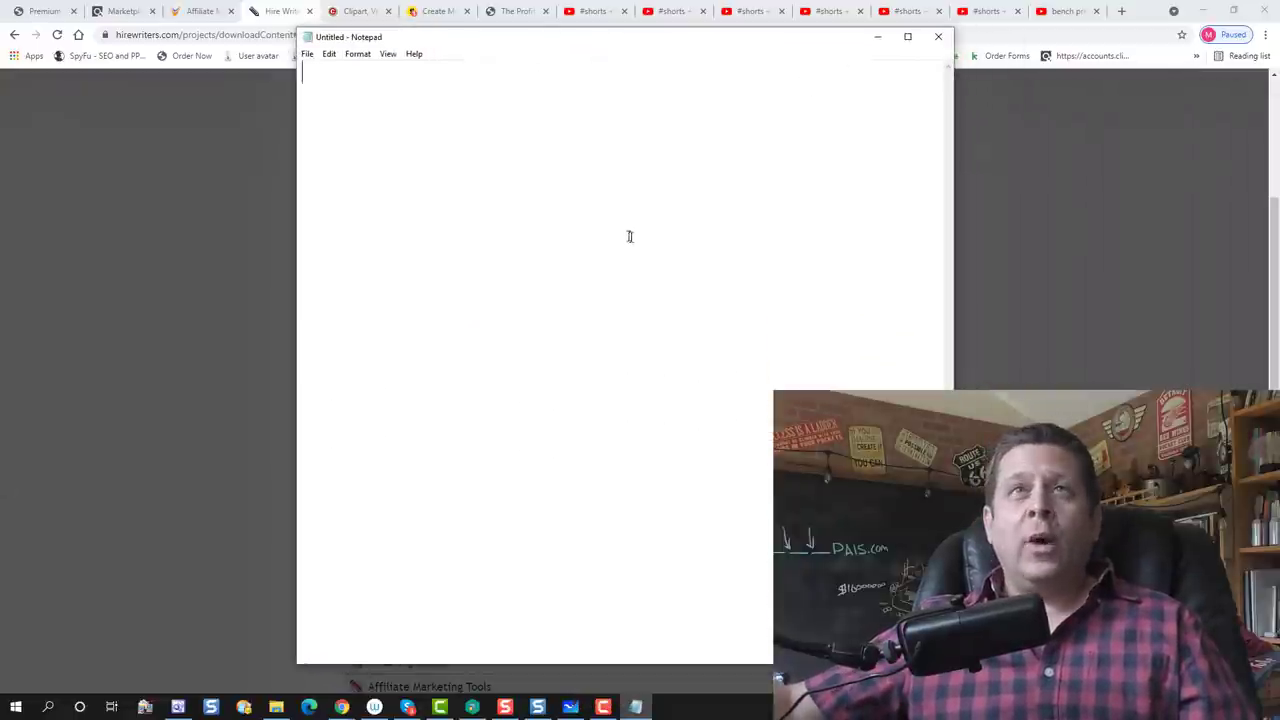
{"action": "key", "text": "ctrl+v"}
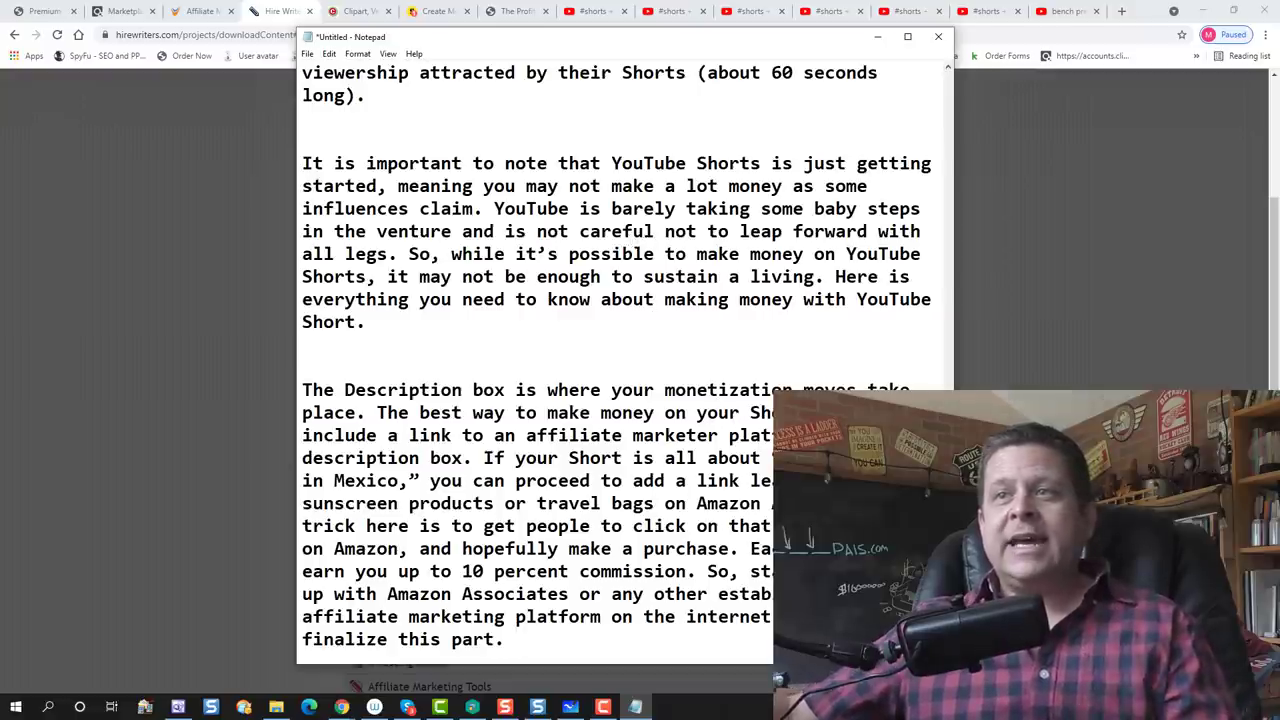
Step: Delete the article's title and all introductory text above the Step 1 heading
{"action": "scroll", "coordinate": [832, 153], "scroll_direction": "up", "scroll_amount": 20}
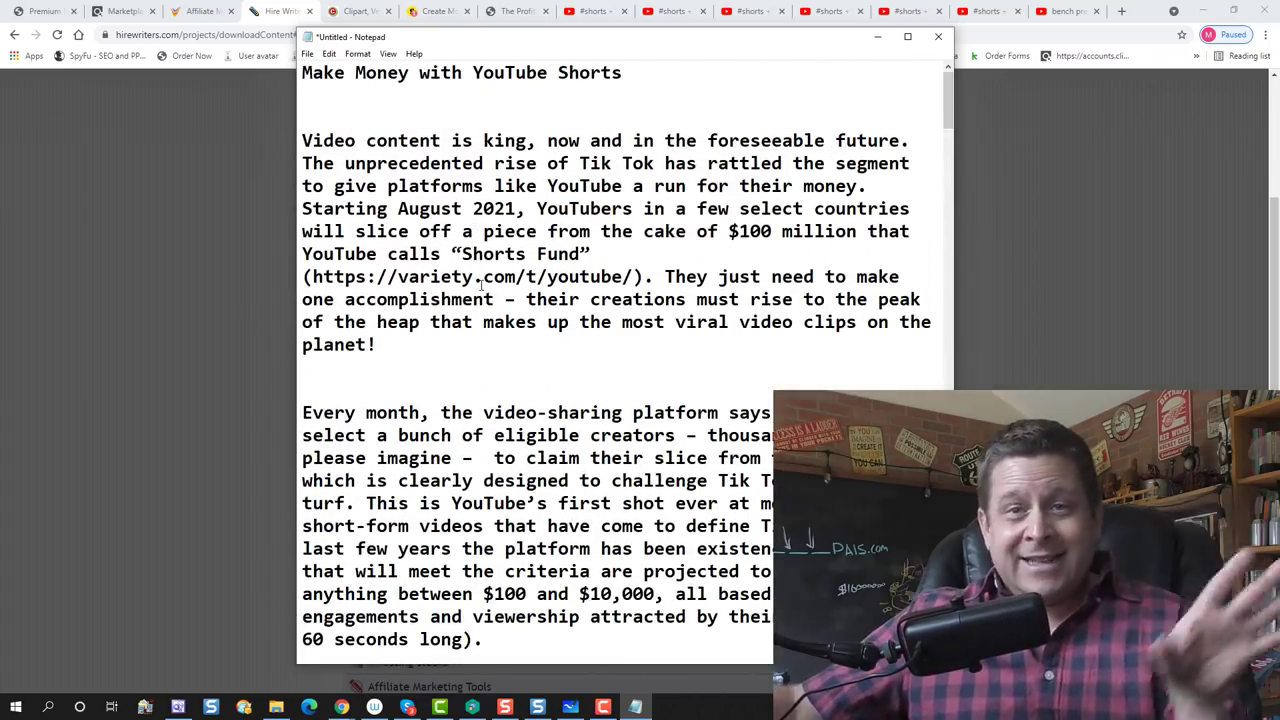
{"action": "scroll", "coordinate": [520, 268], "scroll_direction": "down", "scroll_amount": 1}
{"action": "scroll", "coordinate": [522, 268], "scroll_direction": "down", "scroll_amount": 11}
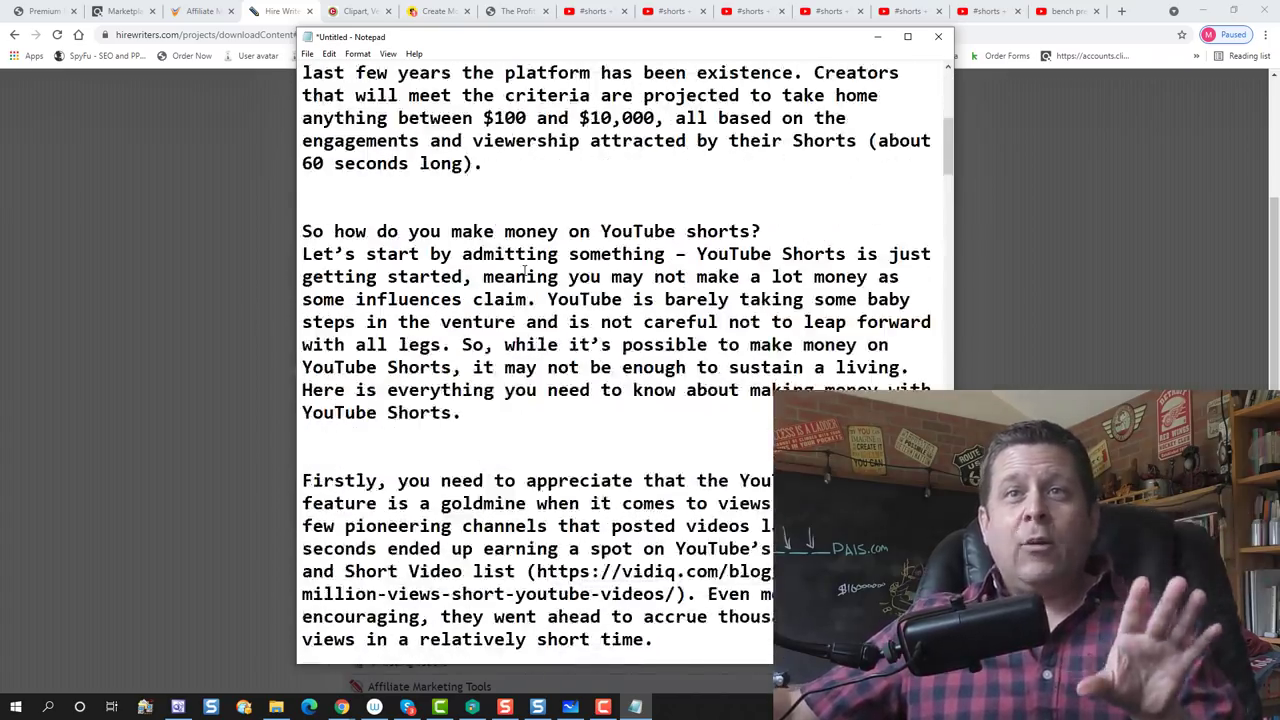
{"action": "scroll", "coordinate": [525, 276], "scroll_direction": "down", "scroll_amount": 2}
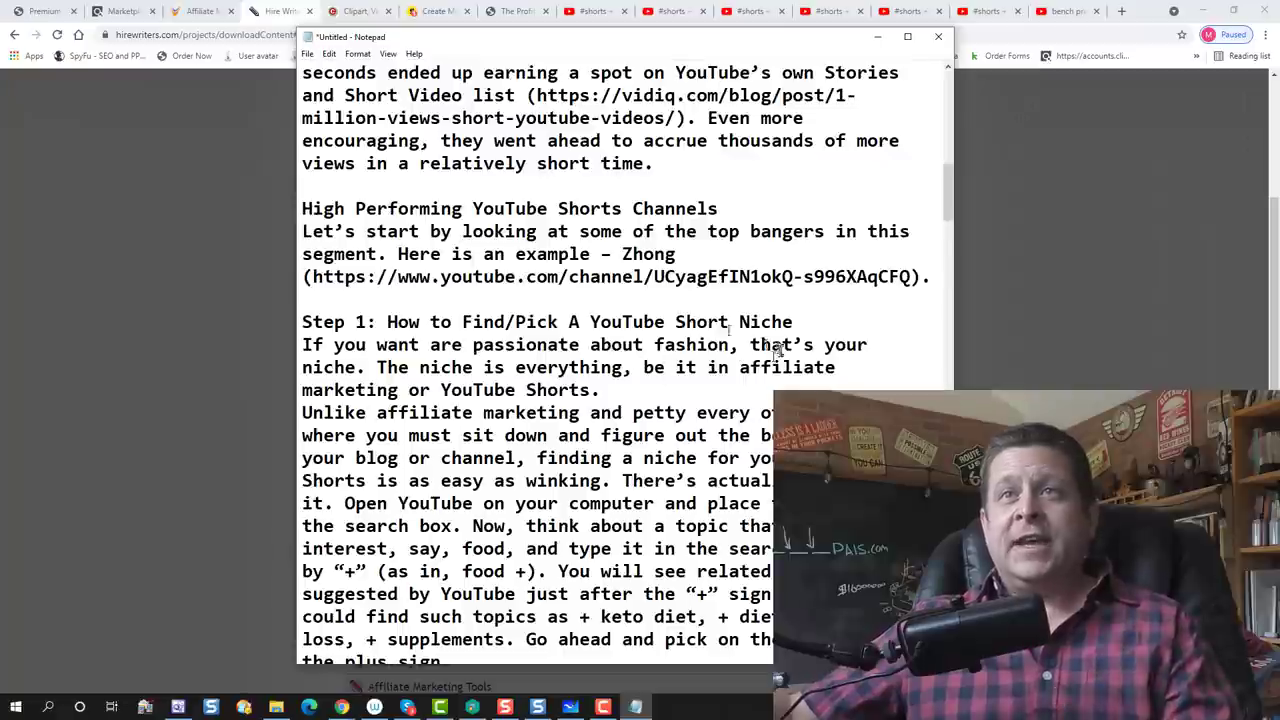
{"action": "left_click_drag", "start_coordinate": [796, 321], "coordinate": [300, 321]}
{"action": "left_click", "coordinate": [815, 285]}
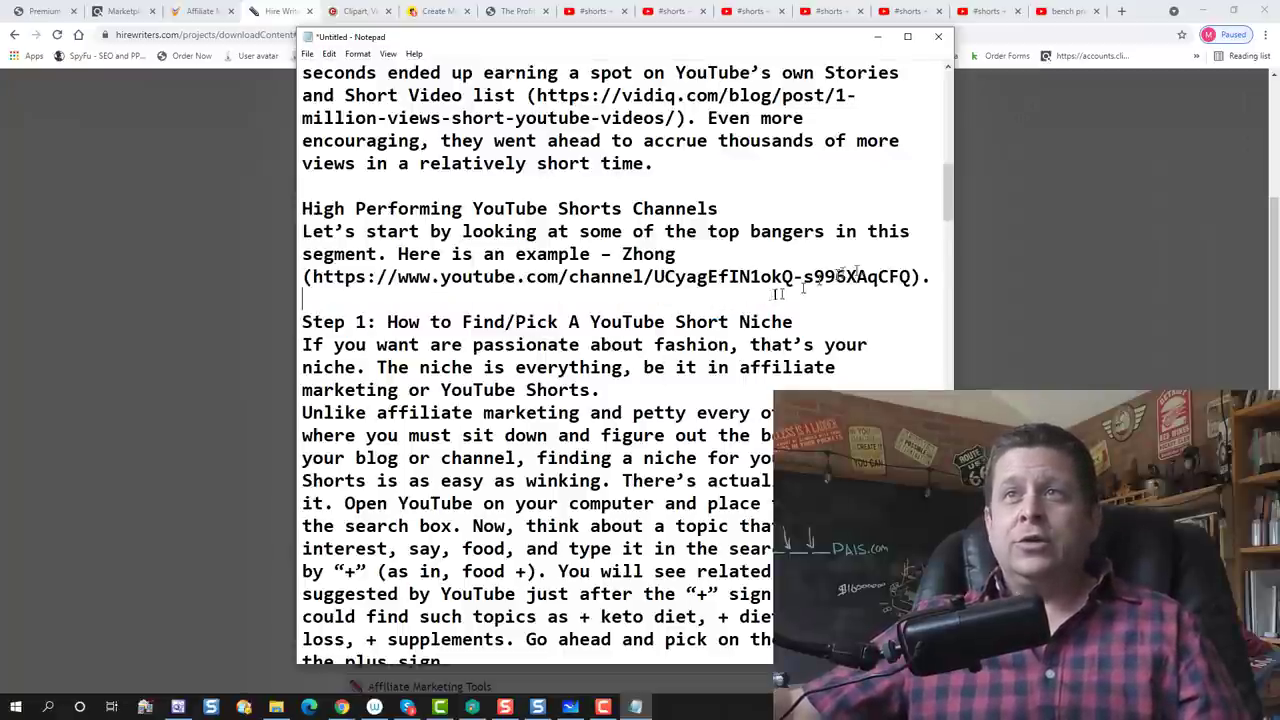
{"action": "left_click_drag", "start_coordinate": [930, 278], "coordinate": [268, 5]}
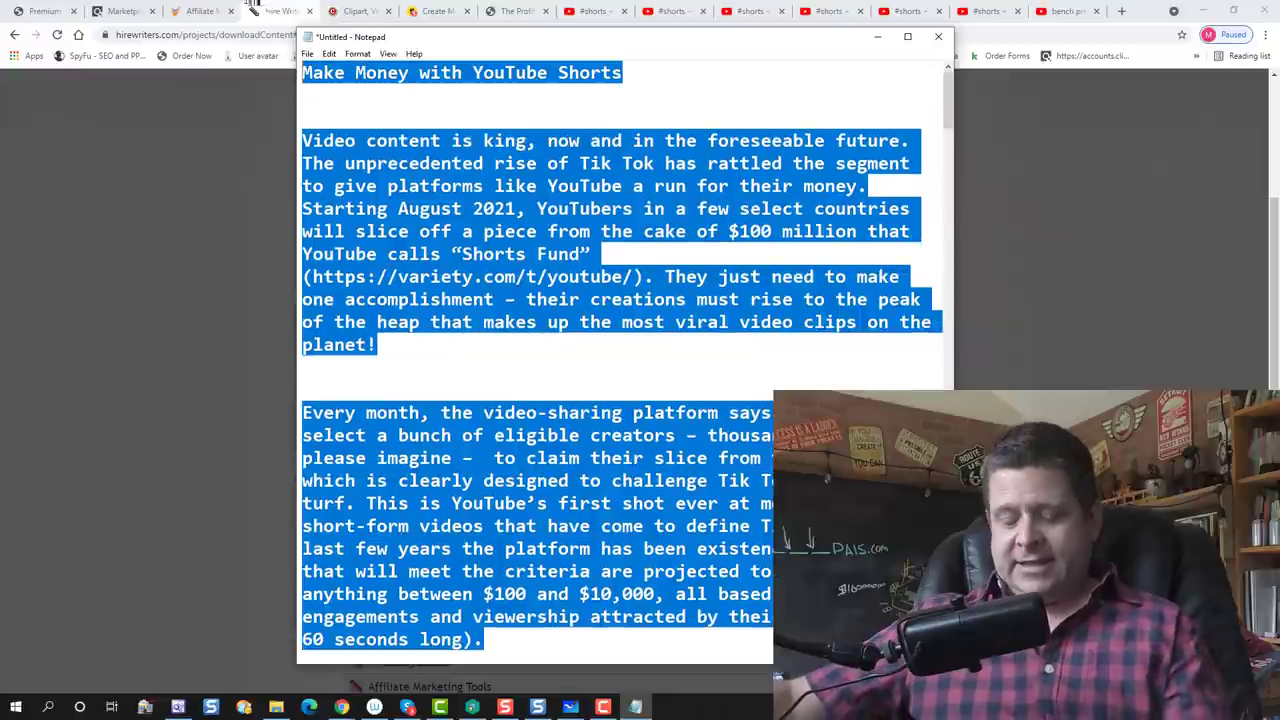
{"action": "key", "text": "Delete"}
Step: Remove the body text under Step 1 and trim Step 2 to its opening sentence about finding the best keywords
{"action": "left_click", "coordinate": [815, 120]}
{"action": "left_click_drag", "start_coordinate": [815, 120], "coordinate": [735, 528]}
{"action": "key", "text": "Delete"}
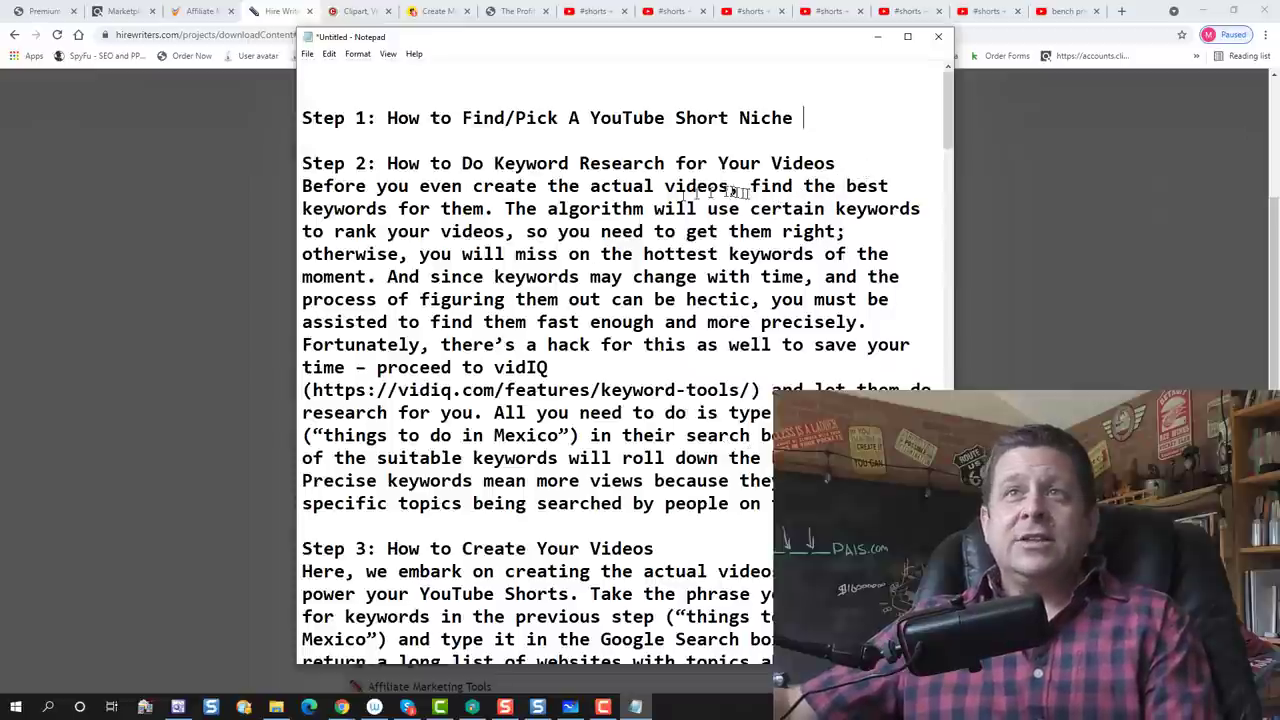
{"action": "left_click_drag", "start_coordinate": [506, 212], "coordinate": [687, 458]}
{"action": "key", "text": "Delete"}
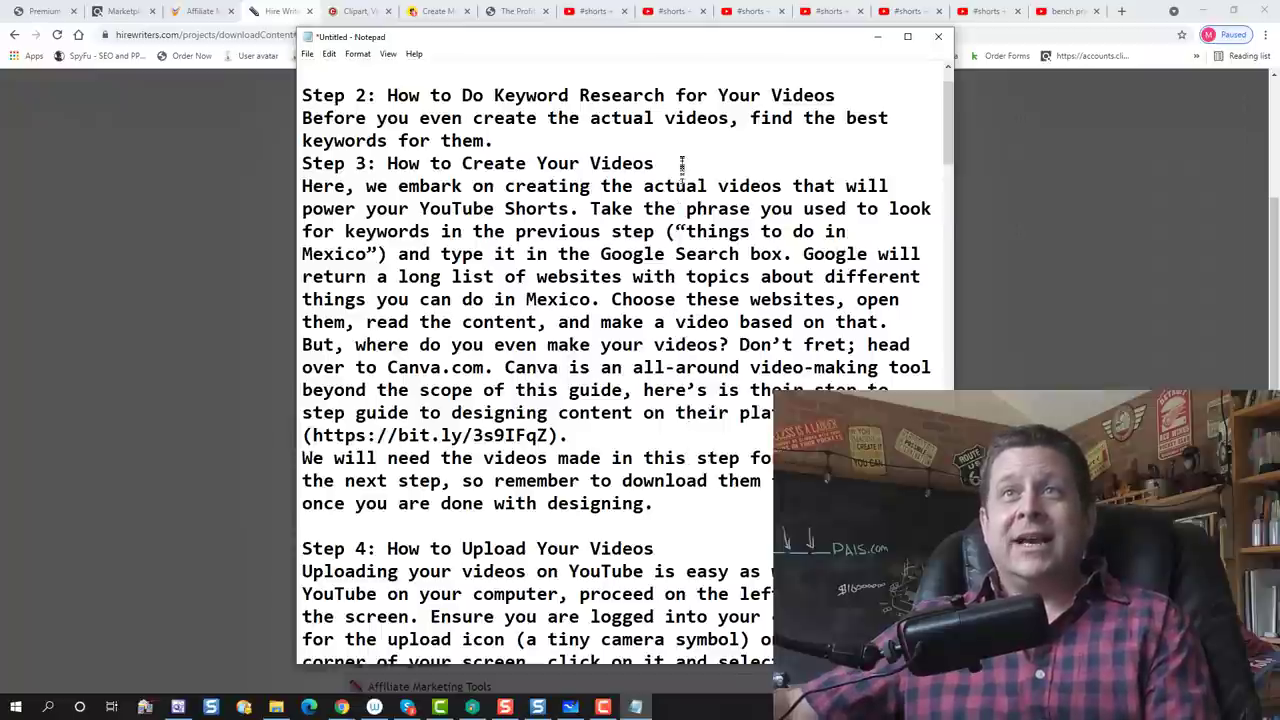
Step: Delete the body text under the Step 3 and Step 4 headings, keeping only the headings
{"action": "left_click_drag", "start_coordinate": [681, 163], "coordinate": [655, 503]}
{"action": "key", "text": "Delete"}
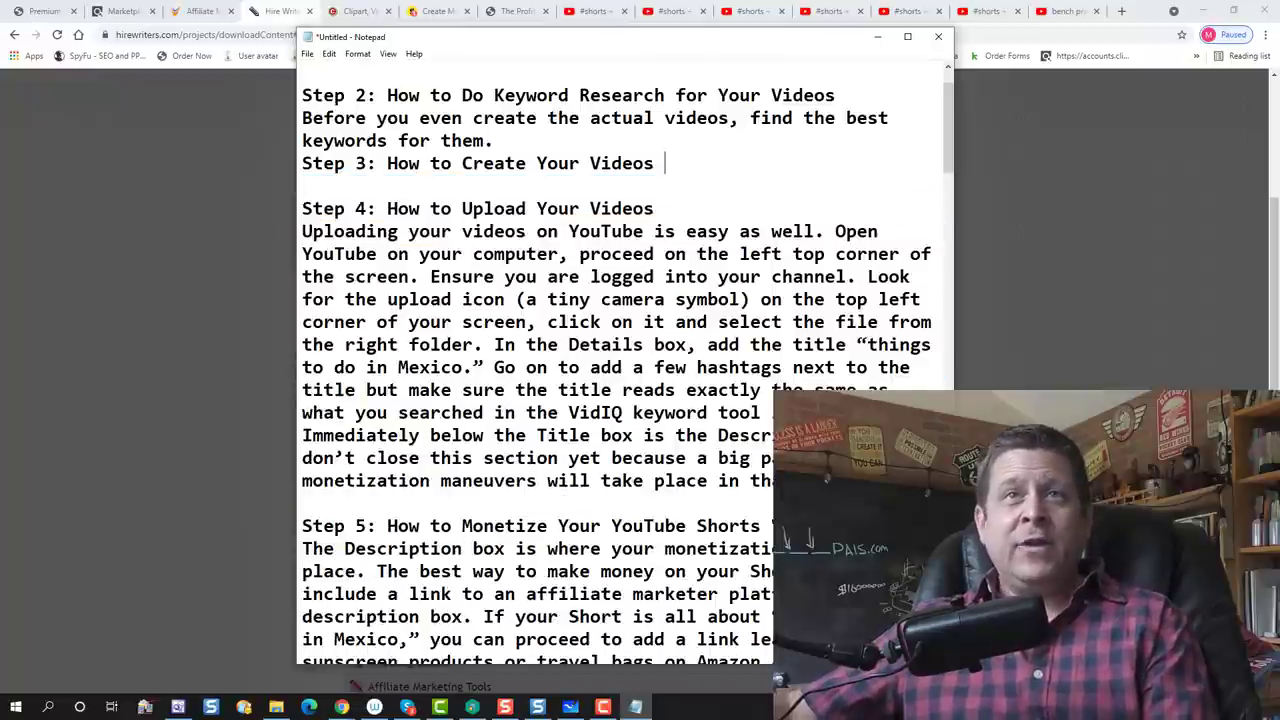
{"action": "left_click_drag", "start_coordinate": [729, 231], "coordinate": [765, 318]}
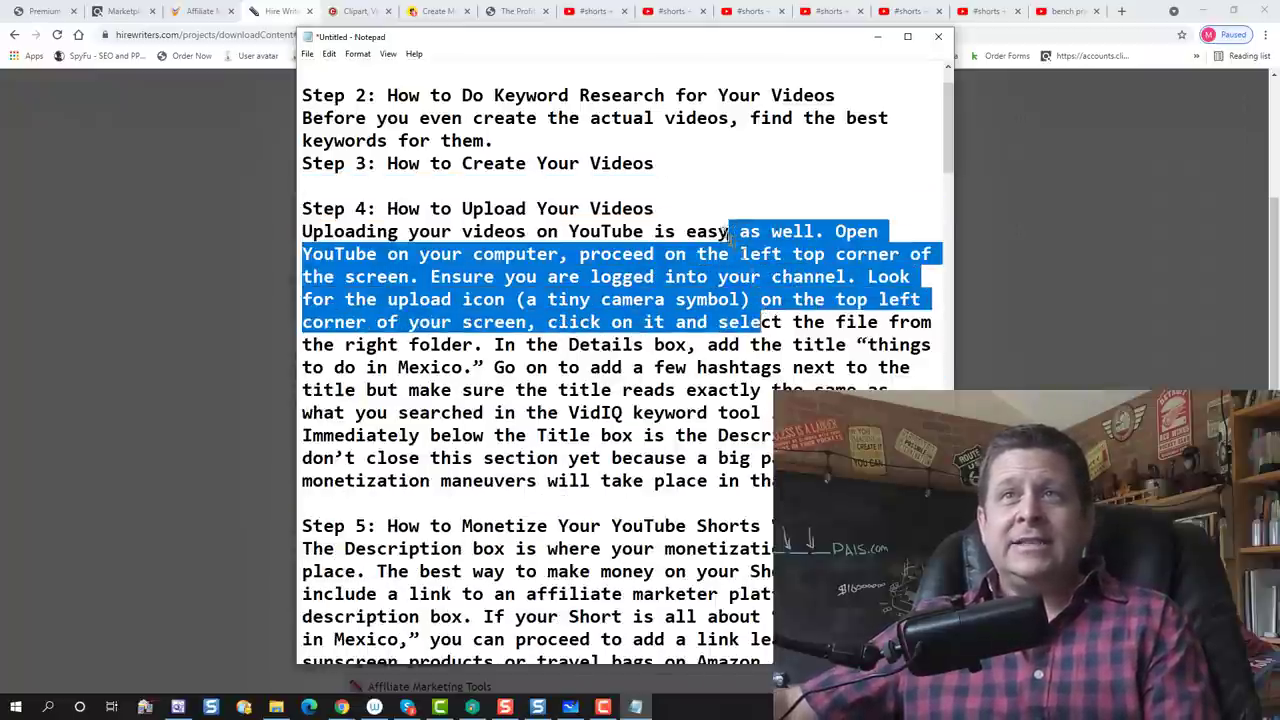
{"action": "left_click_drag", "start_coordinate": [714, 212], "coordinate": [771, 480]}
{"action": "key", "text": "Delete"}
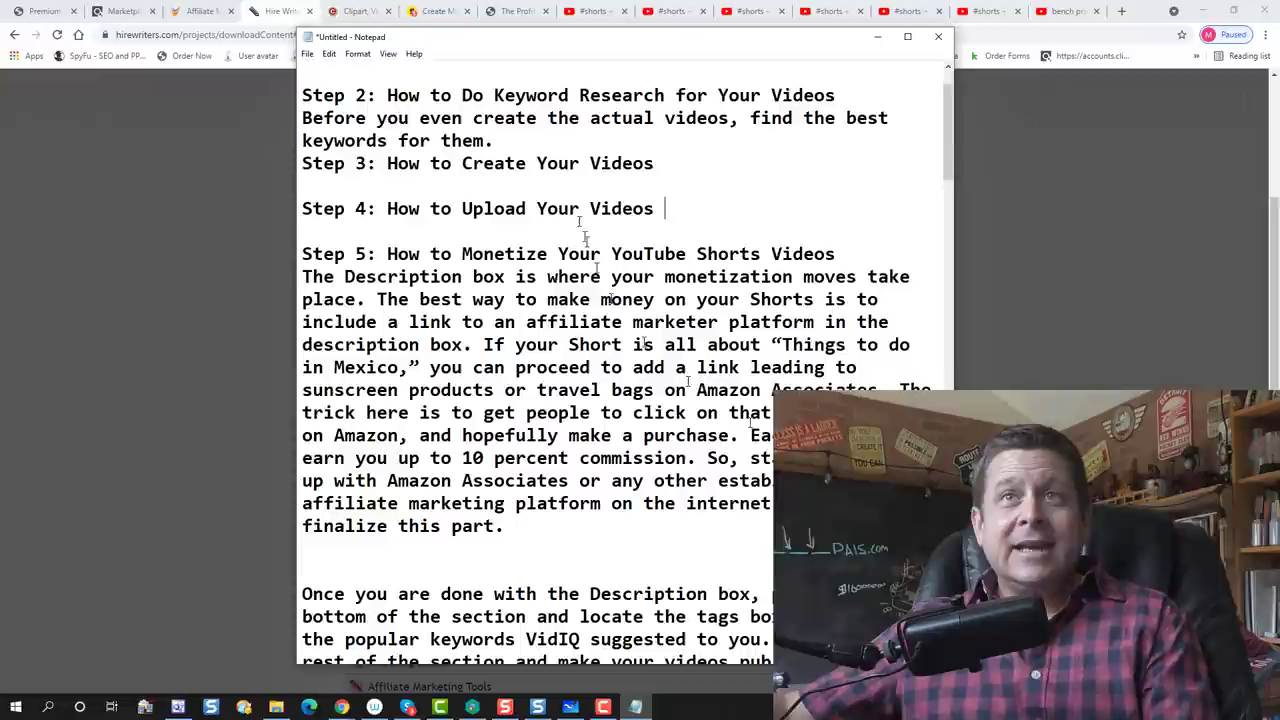
Step: Delete the body text under the Step 5 heading and all remaining article text through the end of the document
{"action": "left_click_drag", "start_coordinate": [849, 260], "coordinate": [515, 527]}
{"action": "key", "text": "Delete"}
{"action": "key", "text": "shift+Down"}
{"action": "key", "text": "shift+Down"}
{"action": "key", "text": "shift+Down"}
{"action": "key", "text": "shift+Down"}
{"action": "key", "text": "shift+Down"}
{"action": "key", "text": "shift+Down"}
{"action": "key", "text": "shift+Down"}
{"action": "key", "text": "shift+Down"}
{"action": "key", "text": "shift+Down"}
{"action": "key", "text": "shift+Down"}
{"action": "key", "text": "shift+Down"}
{"action": "key", "text": "shift+Down"}
{"action": "key", "text": "shift+Down"}
{"action": "key", "text": "shift+Down"}
{"action": "key", "text": "shift+Down"}
{"action": "key", "text": "shift+Down"}
{"action": "key", "text": "shift+Down"}
{"action": "key", "text": "shift+Down"}
{"action": "key", "text": "shift+Down"}
{"action": "key", "text": "shift+Down"}
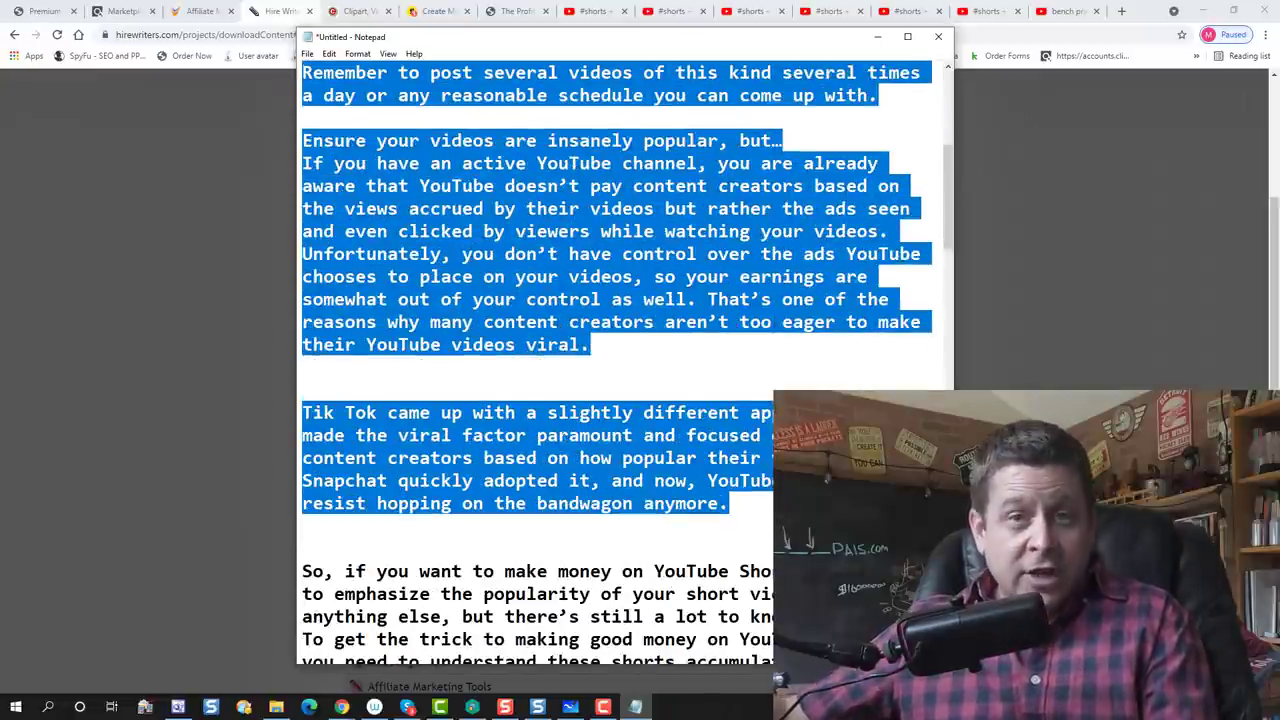
{"action": "key", "text": "shift+Down"}
{"action": "key", "text": "shift+Down"}
{"action": "key", "text": "shift+Down"}
{"action": "key", "text": "shift+Down"}
{"action": "key", "text": "shift+Down"}
{"action": "key", "text": "shift+Down"}
{"action": "key", "text": "shift+Down"}
{"action": "key", "text": "shift+Down"}
{"action": "key", "text": "shift+Down"}
{"action": "key", "text": "shift+Down"}
{"action": "key", "text": "shift+Down"}
{"action": "key", "text": "shift+Down"}
{"action": "key", "text": "shift+Down"}
{"action": "key", "text": "shift+Down"}
{"action": "key", "text": "shift+Down"}
{"action": "key", "text": "shift+Down"}
{"action": "key", "text": "shift+Down"}
{"action": "key", "text": "shift+Down"}
{"action": "key", "text": "shift+Down"}
{"action": "key", "text": "shift+Down"}
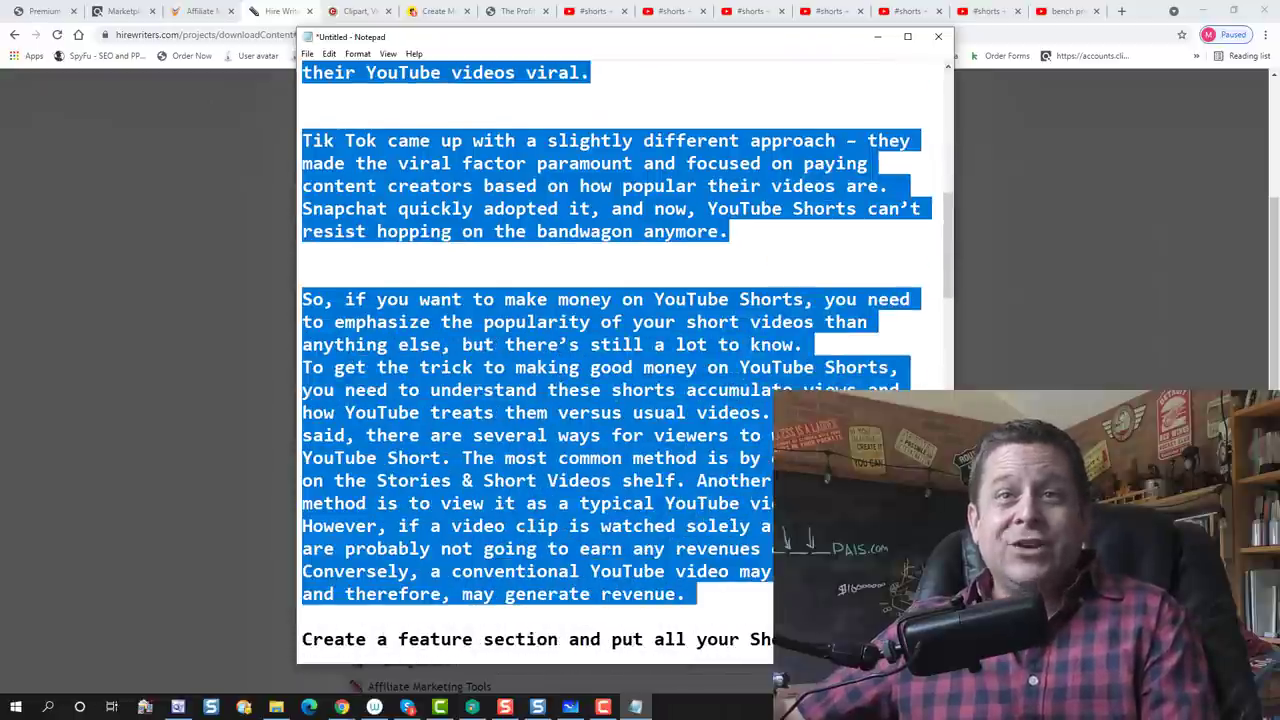
{"action": "key", "text": "shift+Down"}
{"action": "key", "text": "shift+Down"}
{"action": "key", "text": "shift+Down"}
{"action": "key", "text": "shift+Down"}
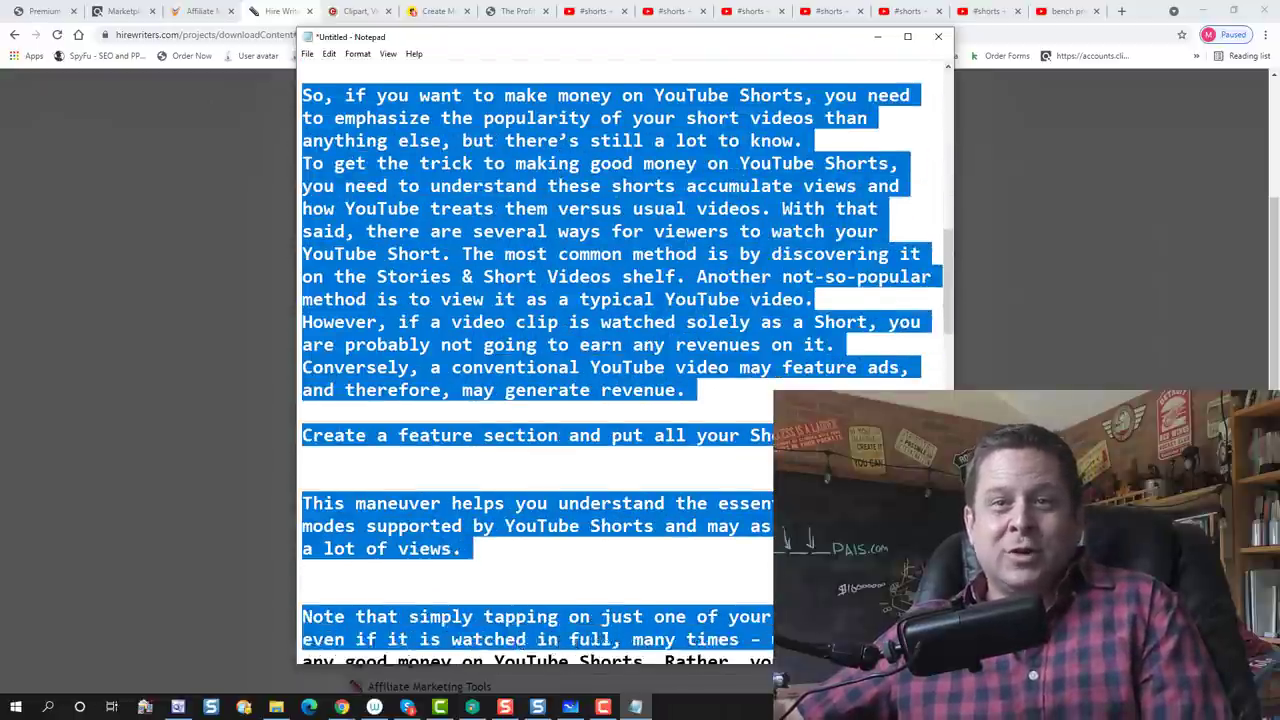
{"action": "key", "text": "shift+Down"}
{"action": "key", "text": "shift+Down"}
{"action": "key", "text": "shift+Page_Down"}
{"action": "key", "text": "shift+Up"}
{"action": "key", "text": "shift+Up"}
{"action": "key", "text": "shift+Up"}
{"action": "key", "text": "shift+Up"}
{"action": "key", "text": "shift+Up"}
{"action": "key", "text": "shift+Up"}
{"action": "key", "text": "shift+Up"}
{"action": "key", "text": "shift+Up"}
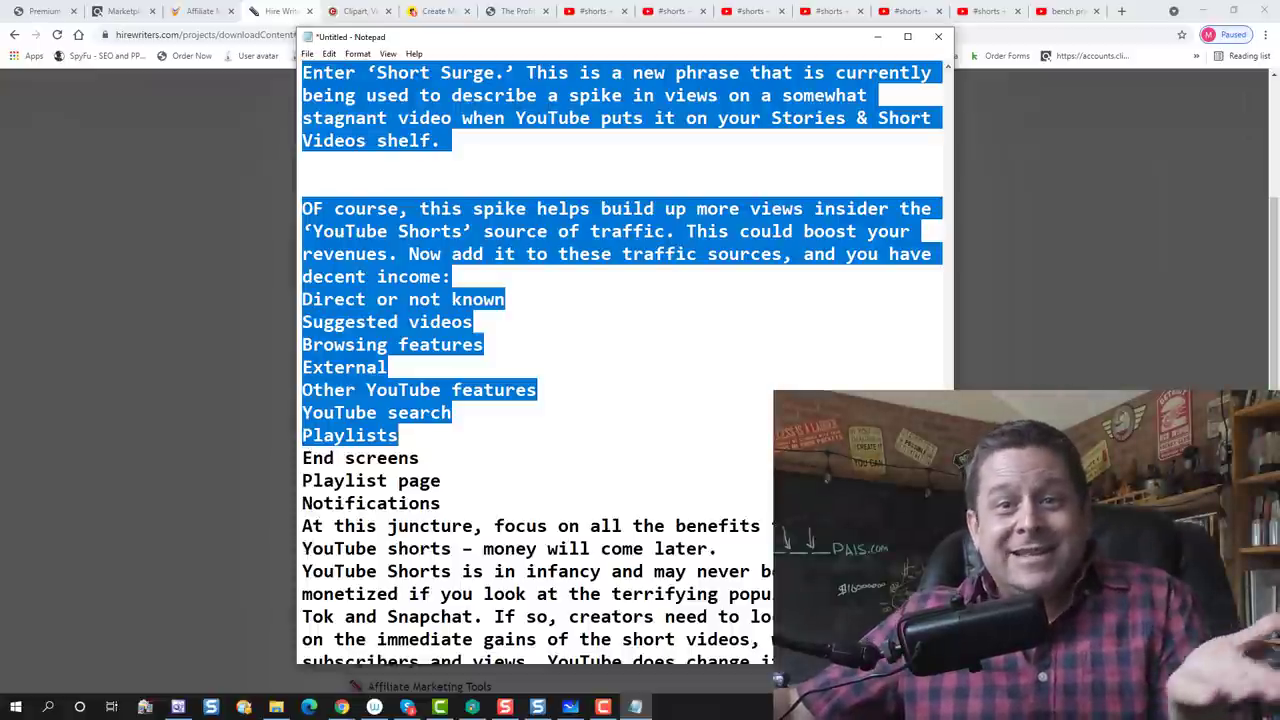
{"action": "key", "text": "shift+Down"}
{"action": "key", "text": "shift+Down"}
{"action": "key", "text": "shift+Down"}
{"action": "key", "text": "shift+Down"}
{"action": "key", "text": "shift+Down"}
{"action": "key", "text": "shift+Down"}
{"action": "key", "text": "shift+Down"}
{"action": "key", "text": "shift+Down"}
{"action": "key", "text": "shift+Down"}
{"action": "key", "text": "shift+Down"}
{"action": "key", "text": "shift+Down"}
{"action": "key", "text": "shift+Down"}
{"action": "key", "text": "shift+Down"}
{"action": "key", "text": "shift+Down"}
{"action": "key", "text": "shift+Down"}
{"action": "key", "text": "shift+Down"}
{"action": "key", "text": "shift+Down"}
{"action": "key", "text": "shift+Down"}
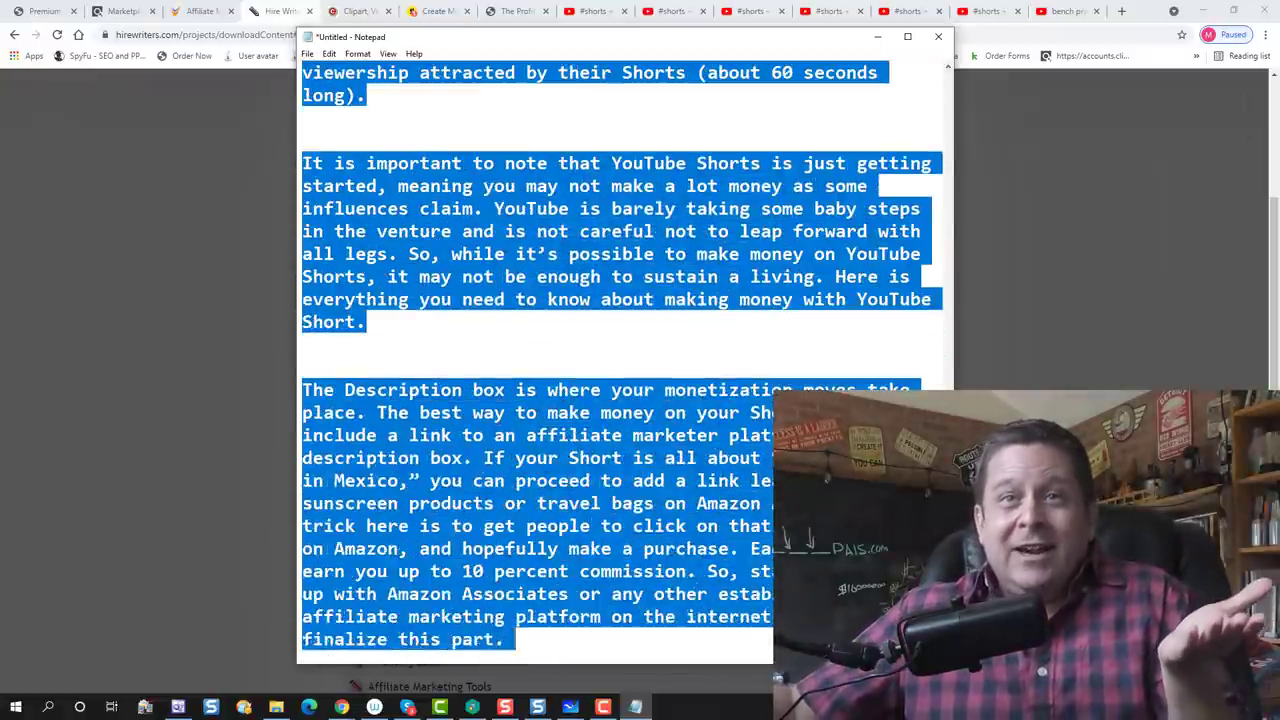
{"action": "left_click_drag", "start_coordinate": [800, 617], "coordinate": [688, 190]}
{"action": "key", "text": "Delete"}
{"action": "scroll", "coordinate": [754, 285], "scroll_direction": "up", "scroll_amount": 4}
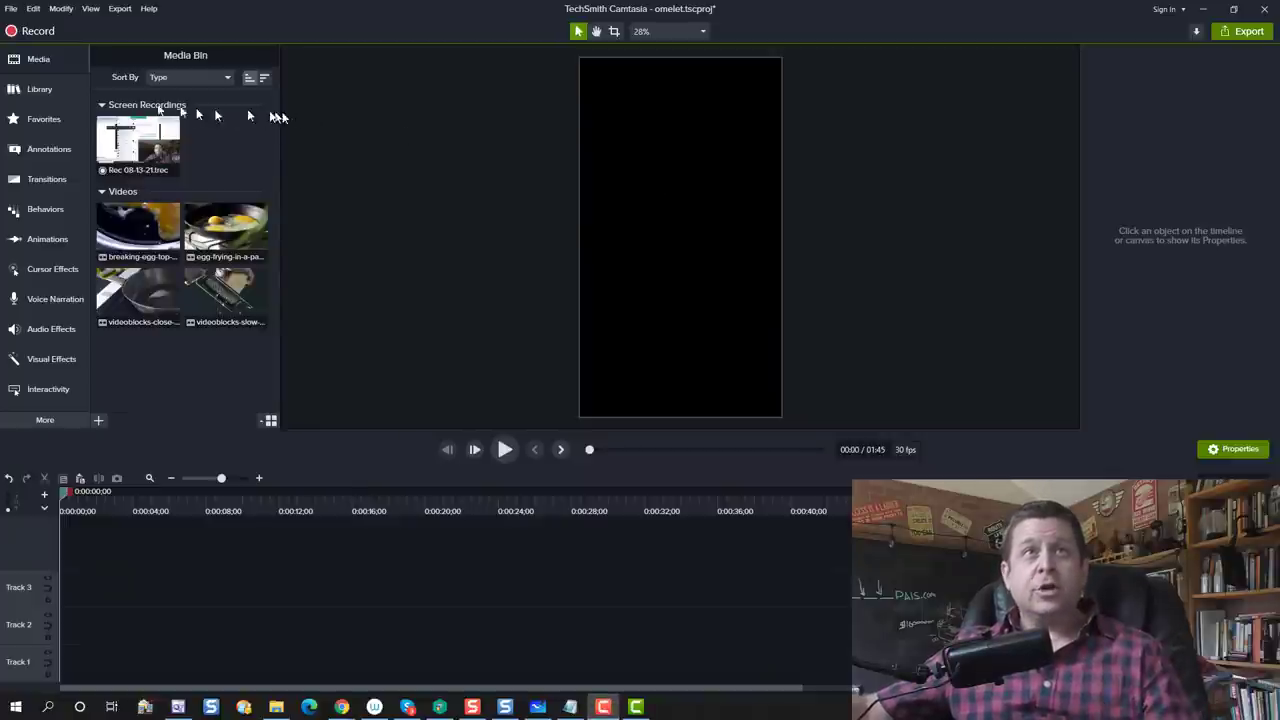
Step: In the Camtasia omelet project, check the custom canvas width and height in the project settings, then close them
{"action": "left_click", "coordinate": [11, 8]}
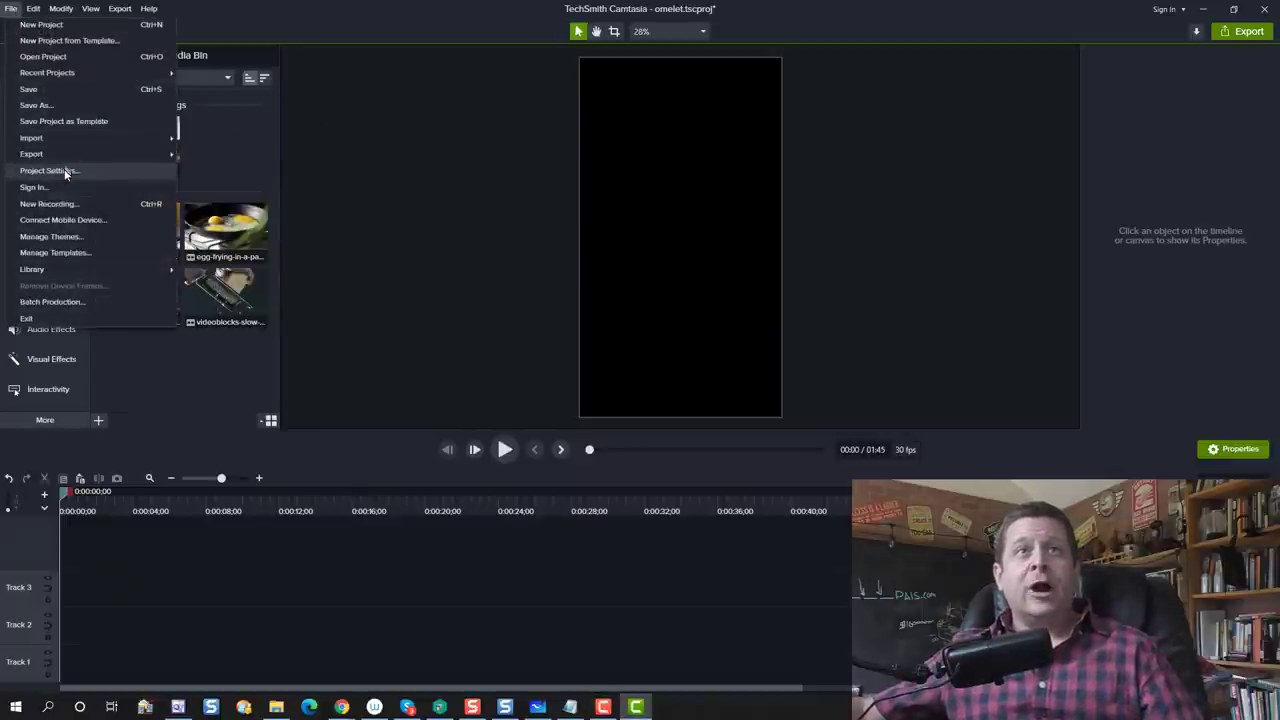
{"action": "left_click", "coordinate": [55, 170]}
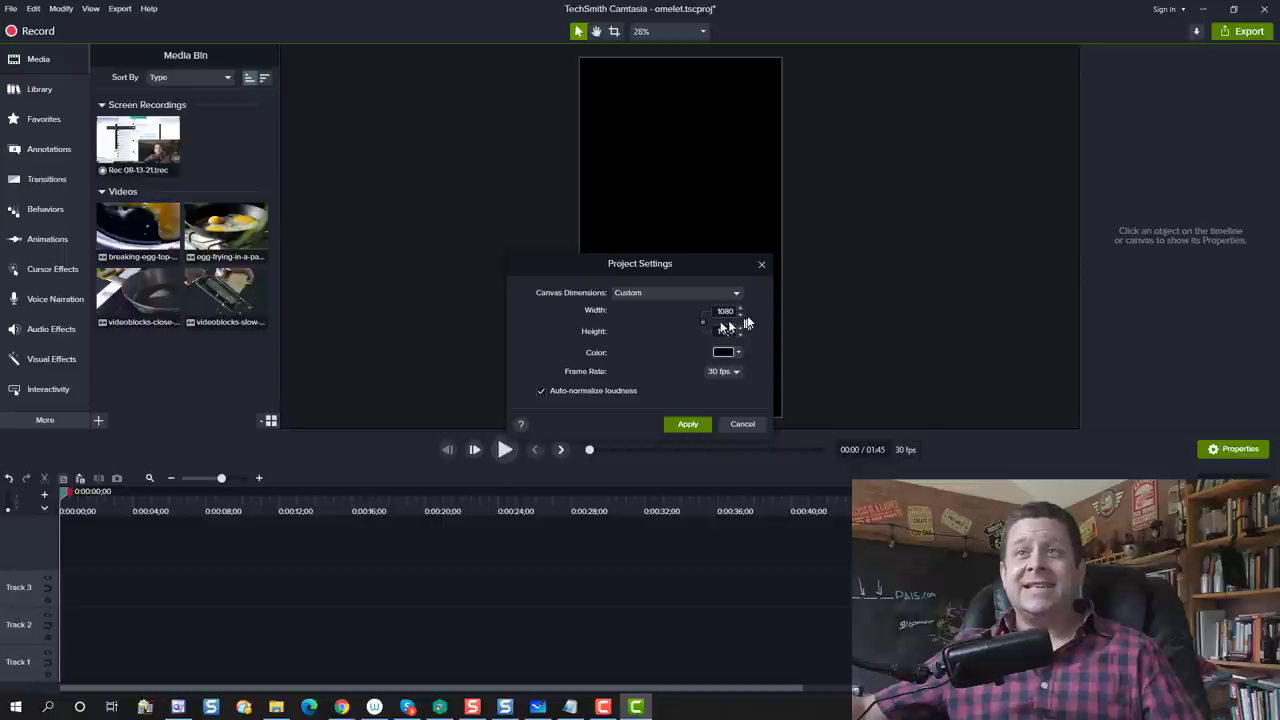
{"action": "type", "text": "1920"}
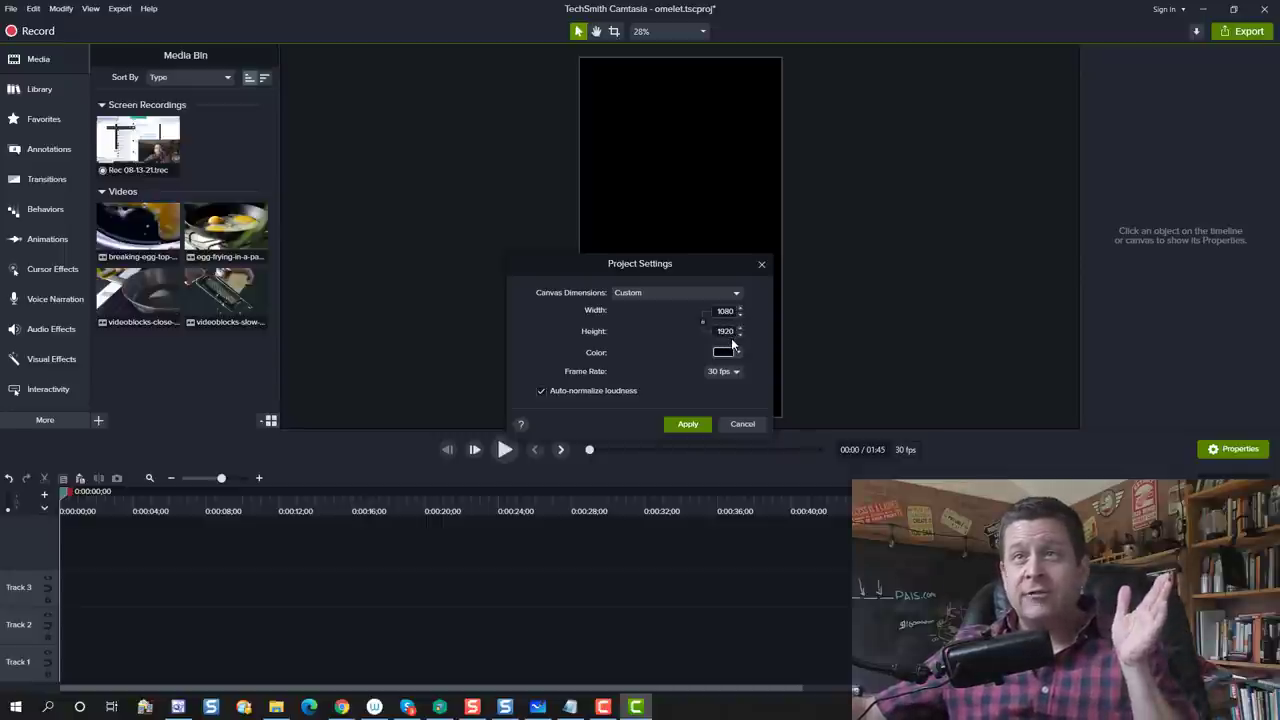
{"action": "left_click", "coordinate": [763, 264]}
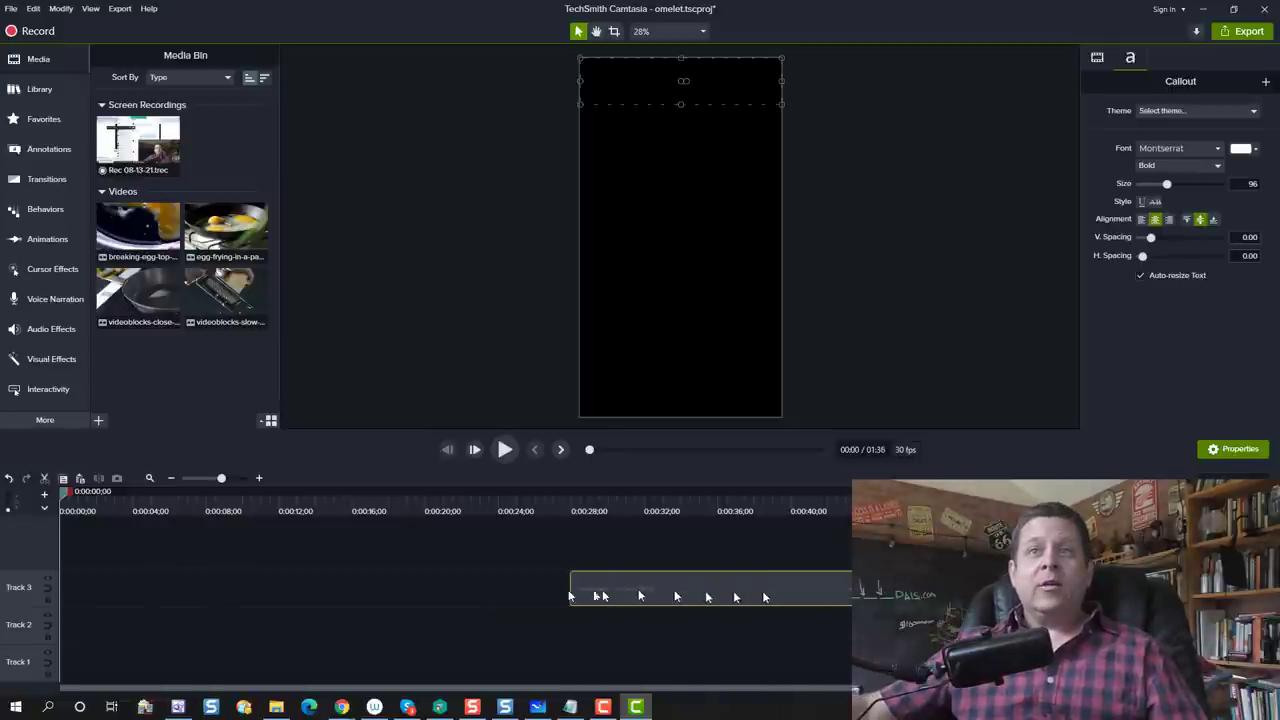
{"action": "left_click_drag", "start_coordinate": [200, 591], "coordinate": [113, 587]}
{"action": "type", "text": "The Perfect Omelet"}
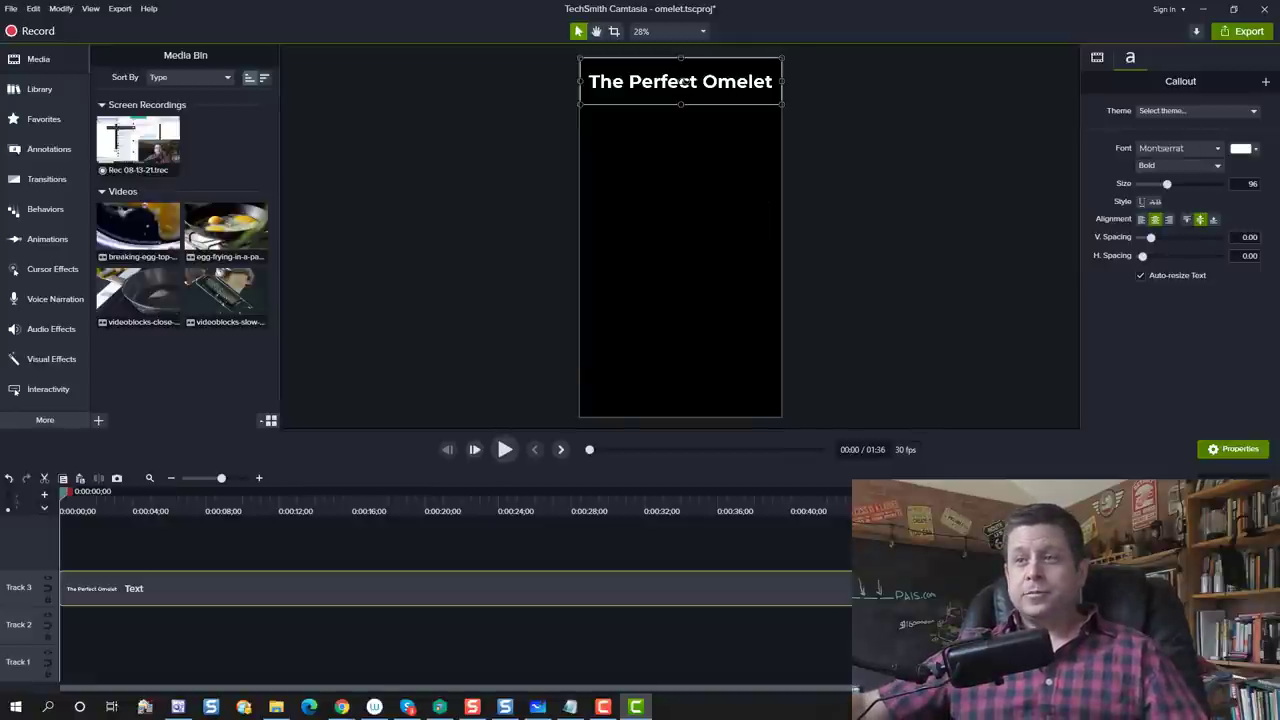
{"action": "left_click_drag", "start_coordinate": [680, 719], "coordinate": [100, 663]}
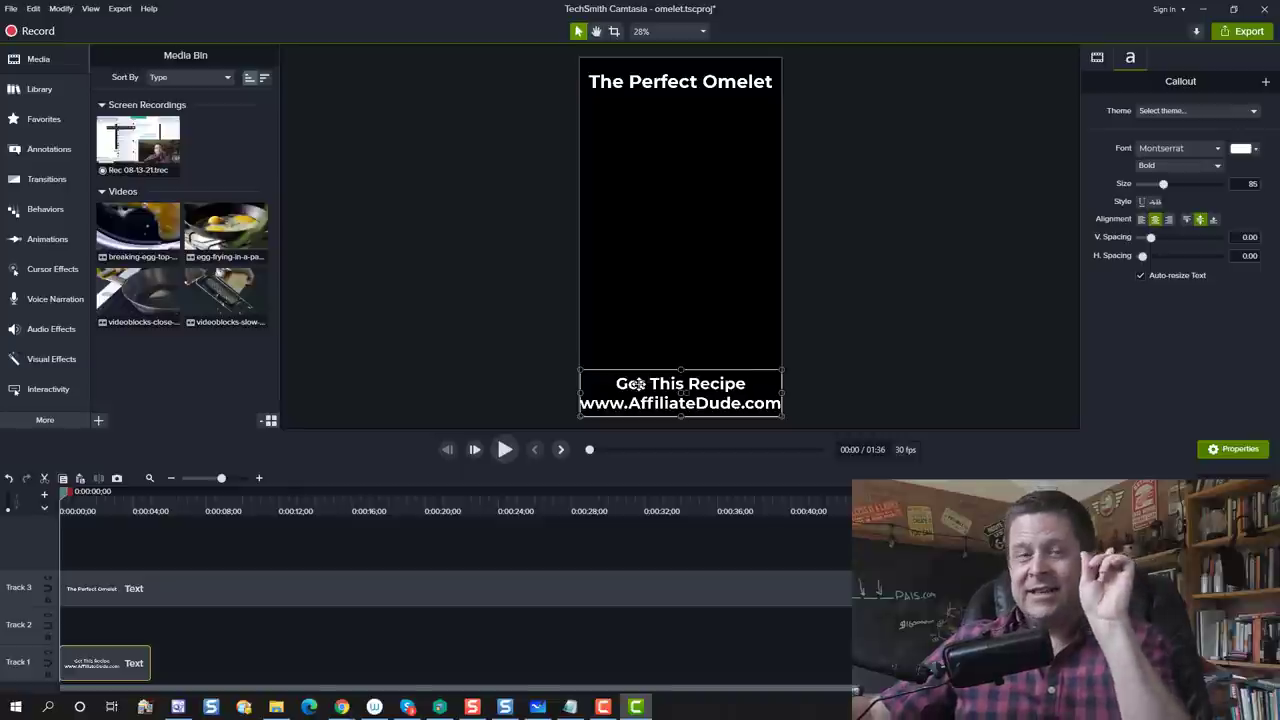
{"action": "left_click_drag", "start_coordinate": [480, 603], "coordinate": [470, 625]}
Step: View the Storyblocks stock video results for ruler in the browser and return to the Camtasia project
{"action": "left_click", "coordinate": [342, 707]}
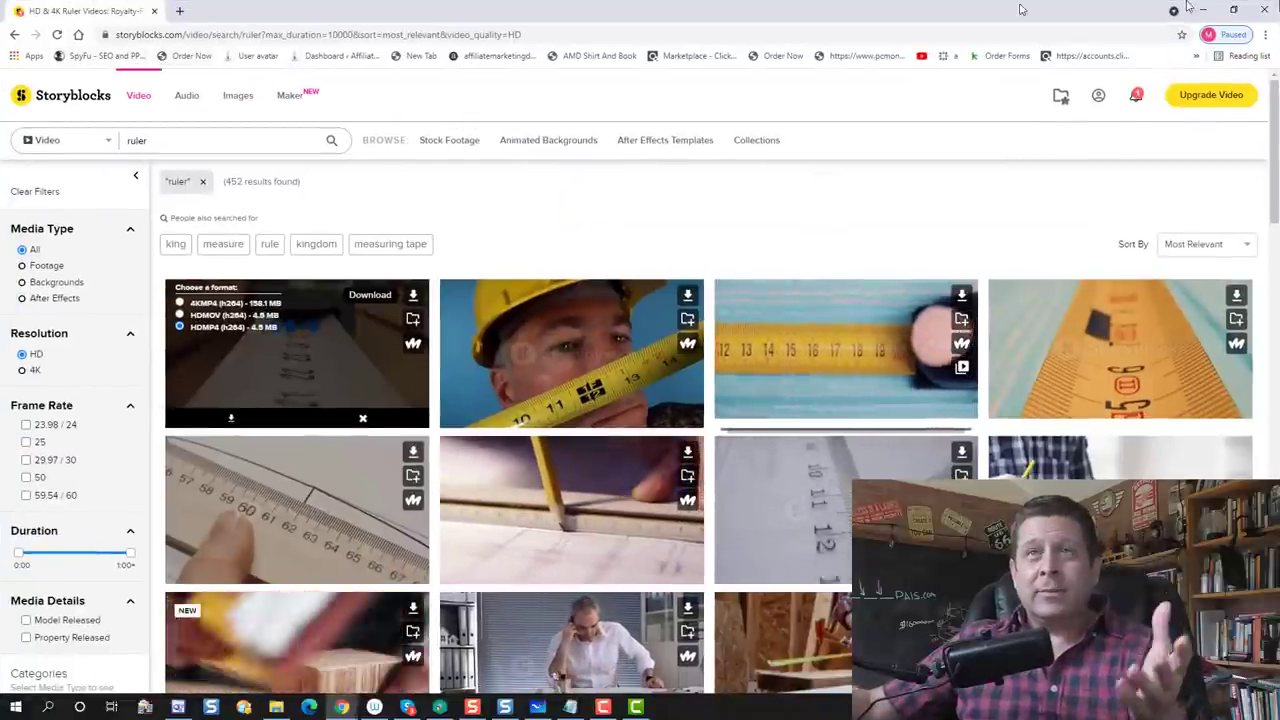
{"action": "left_click", "coordinate": [1233, 10]}
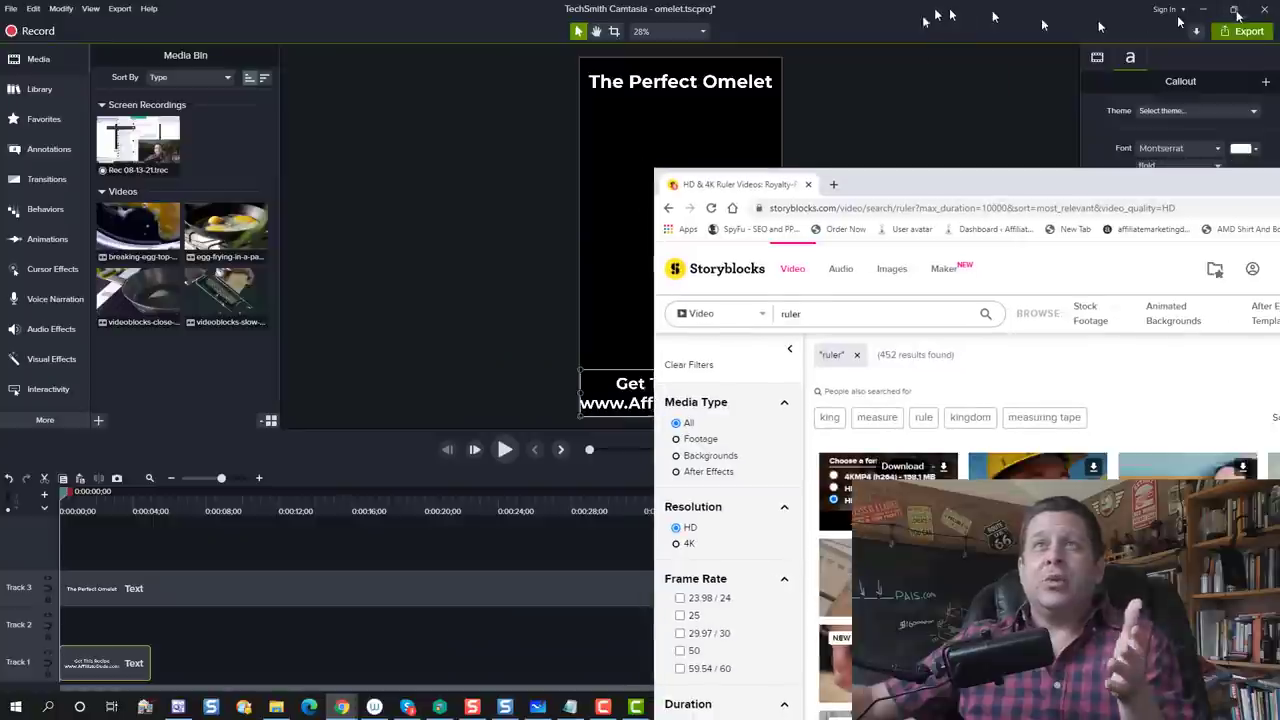
{"action": "left_click", "coordinate": [891, 185]}
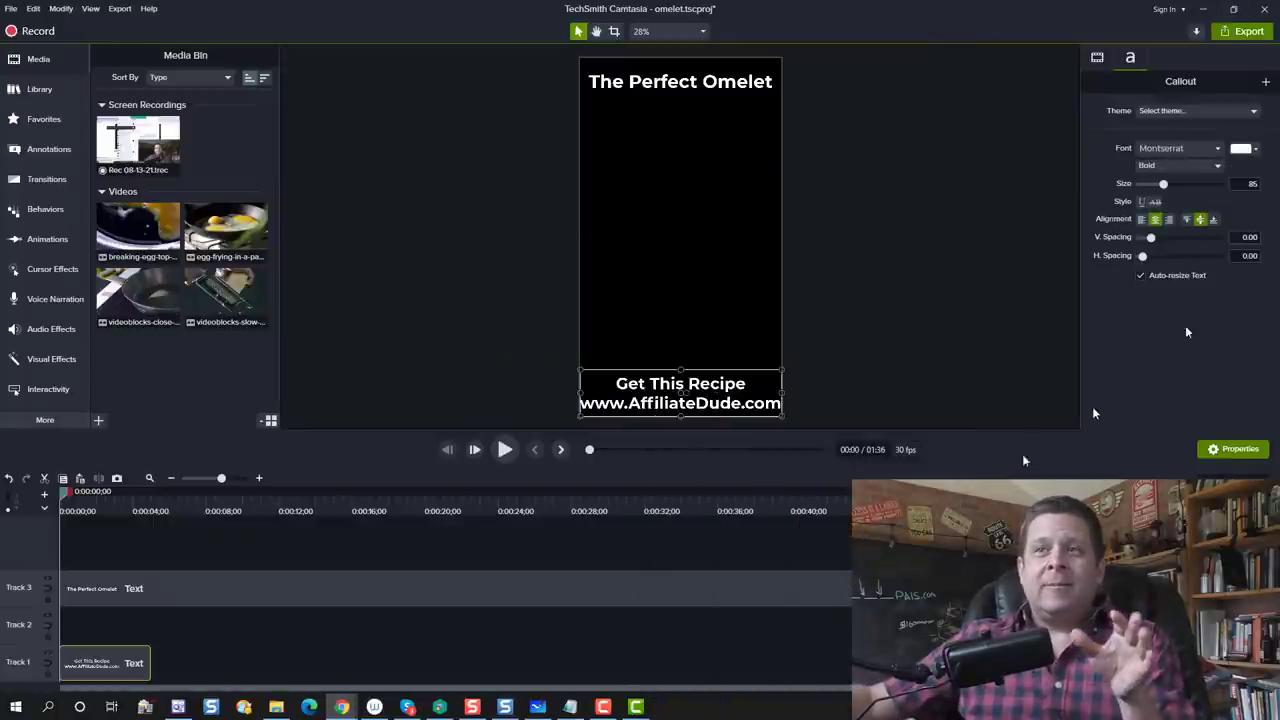
Step: Add the egg-frying clip at the start of Track 2 and extend the Get This Recipe callout along Track 1
{"action": "left_click_drag", "start_coordinate": [225, 228], "coordinate": [305, 611]}
{"action": "left_click", "coordinate": [120, 663]}
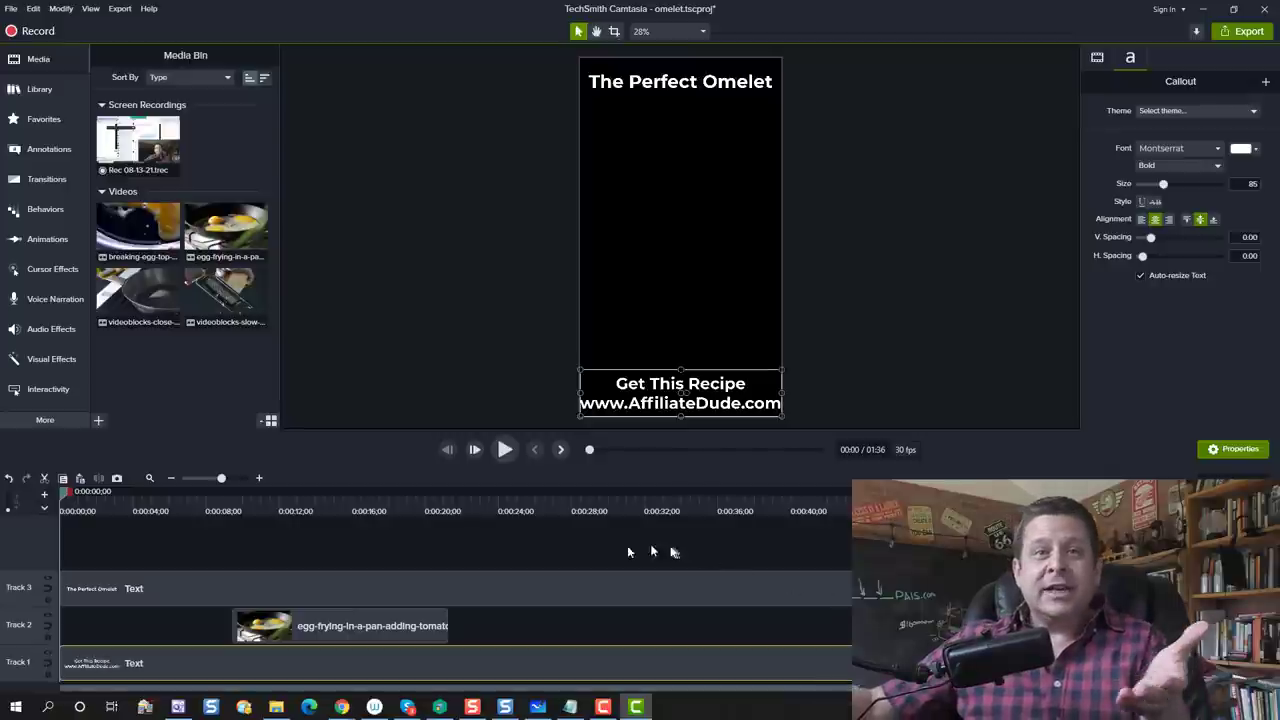
{"action": "left_click_drag", "start_coordinate": [414, 641], "coordinate": [242, 630]}
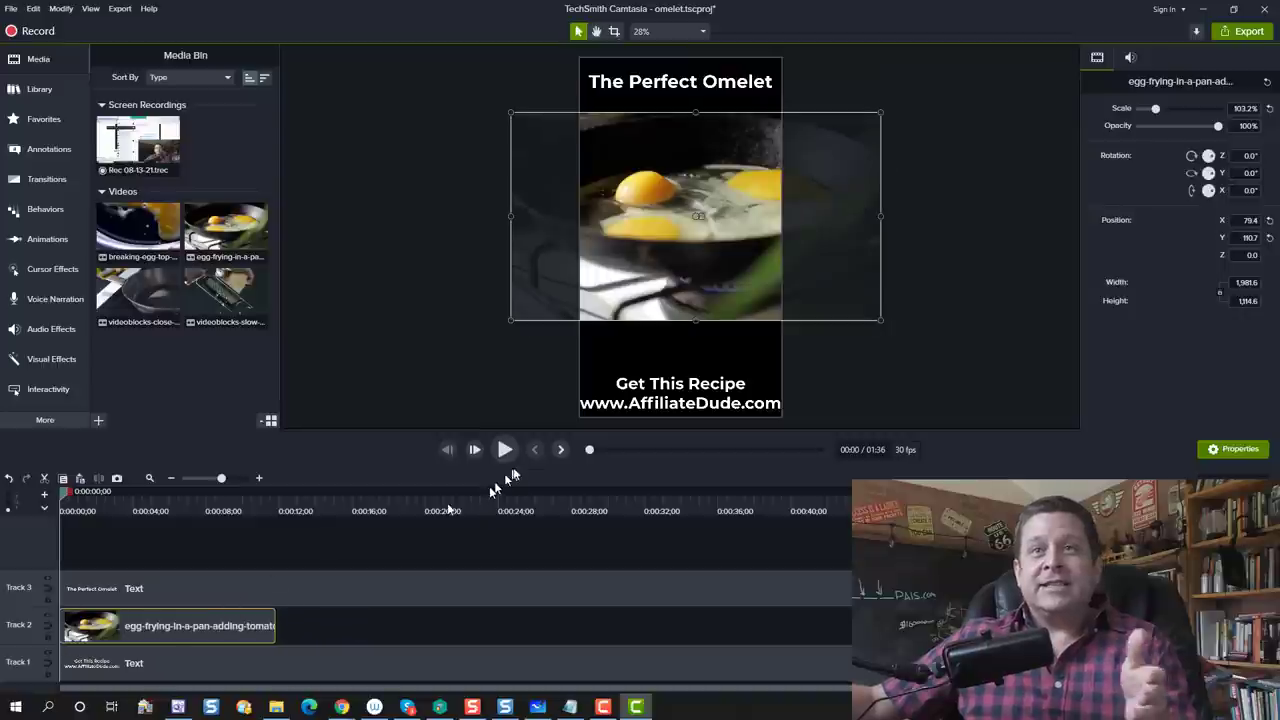
Step: Preview the omelet video and shift the egg-frying clip on Track 2 to start at about 4 seconds
{"action": "left_click", "coordinate": [507, 449]}
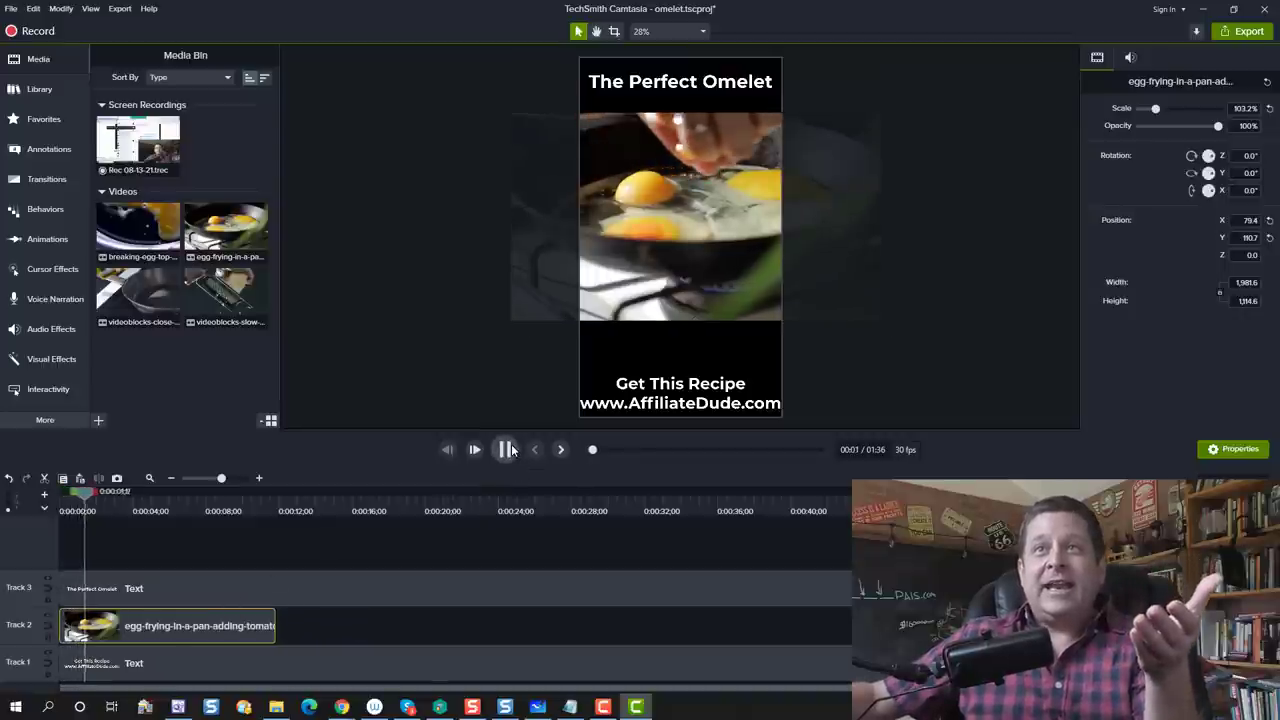
{"action": "left_click_drag", "start_coordinate": [256, 630], "coordinate": [289, 622]}
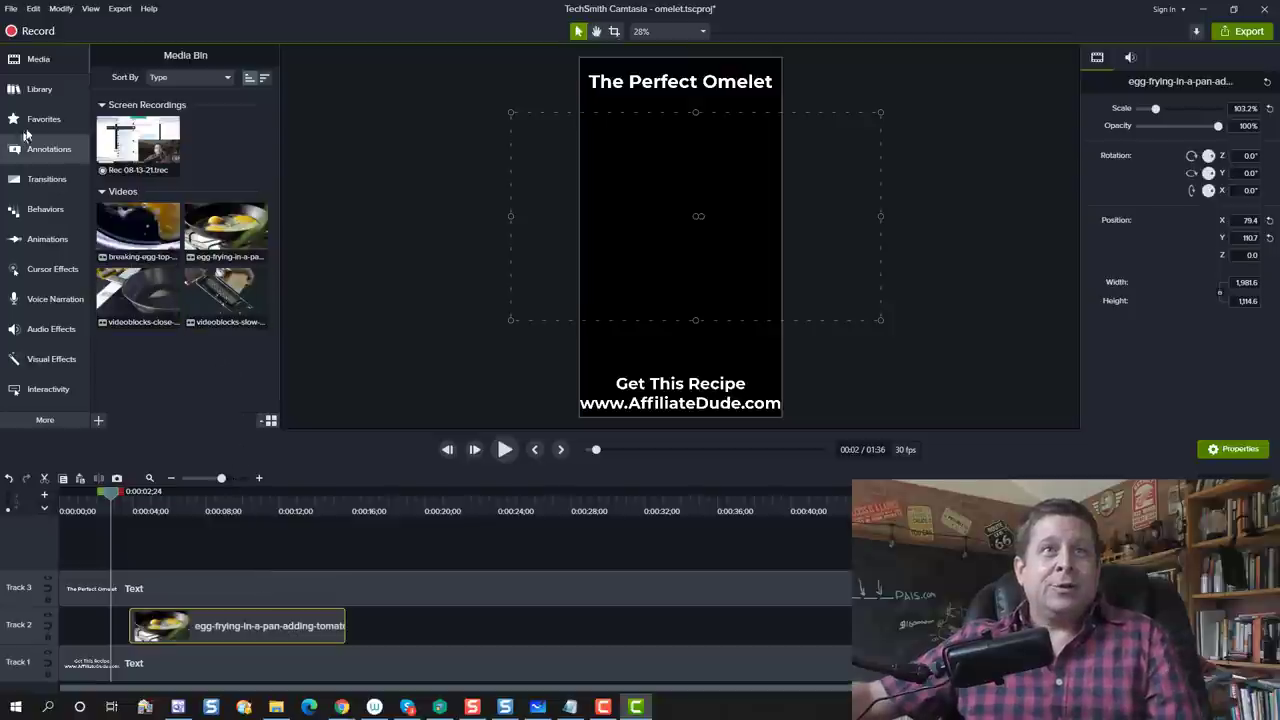
Step: Add a plain text callout reading "ADD 3 EGGS" on Track 2 ahead of the egg-frying clip
{"action": "left_click", "coordinate": [48, 149]}
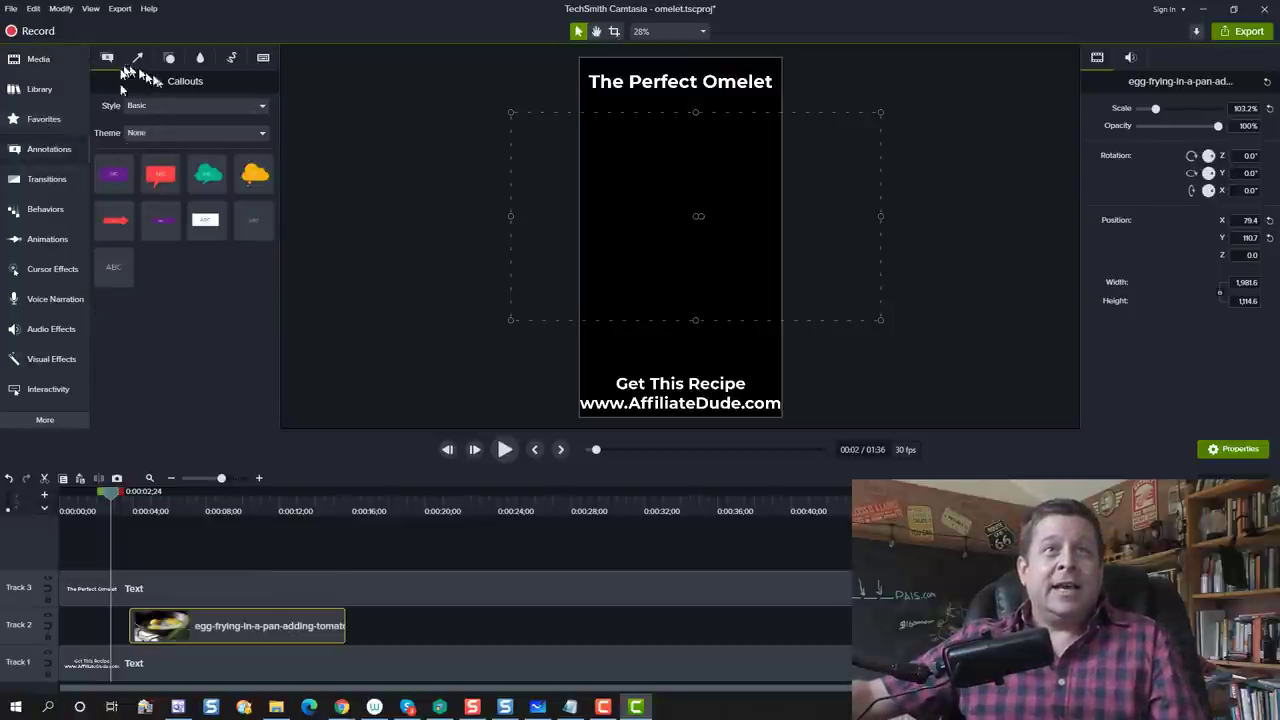
{"action": "left_click_drag", "start_coordinate": [108, 262], "coordinate": [95, 625]}
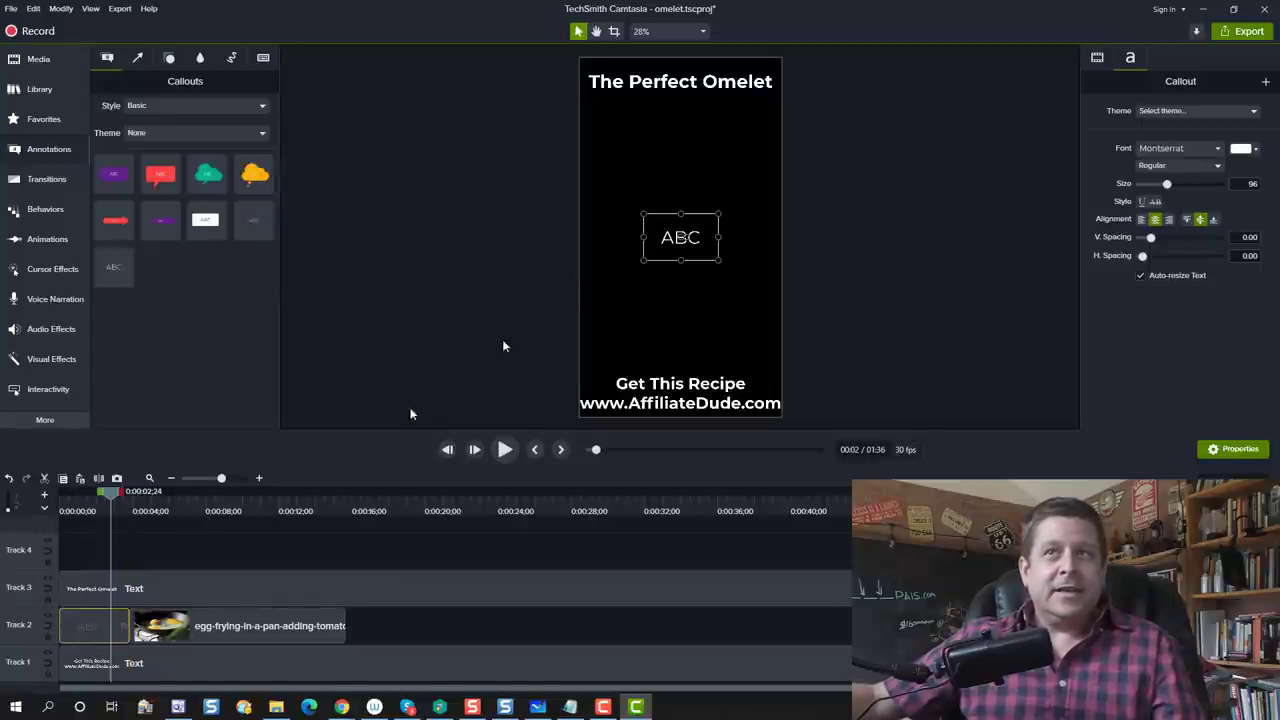
{"action": "double_click", "coordinate": [677, 244]}
{"action": "type", "text": "ADDN"}
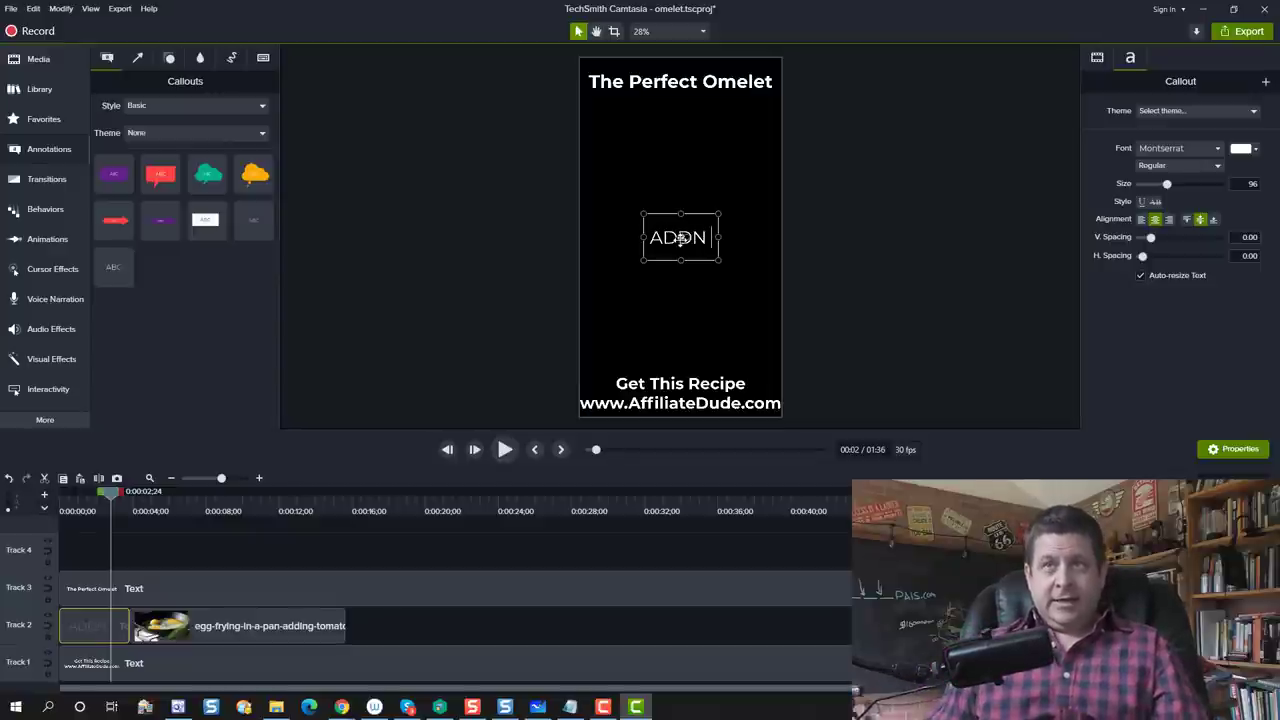
{"action": "key", "text": "BackSpace"}
{"action": "type", "text": " 3 EGGS"}
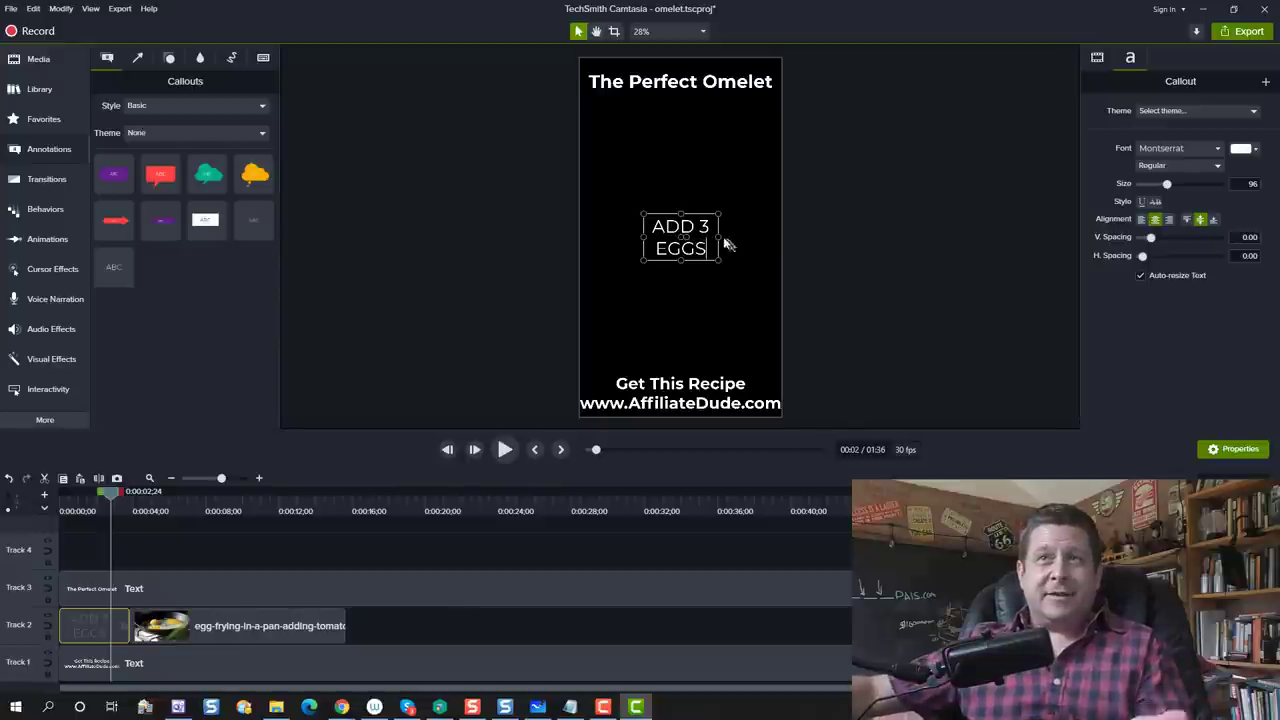
Step: Widen the "ADD 3 EGGS" callout so its text fits on one line, and make the text bold and light red
{"action": "mouse_move", "coordinate": [719, 239]}
{"action": "left_mouse_down"}
{"action": "mouse_move", "coordinate": [766, 239]}
{"action": "mouse_move", "coordinate": [717, 237]}
{"action": "left_mouse_up"}
{"action": "left_click", "coordinate": [1178, 165]}
{"action": "left_click", "coordinate": [1158, 209]}
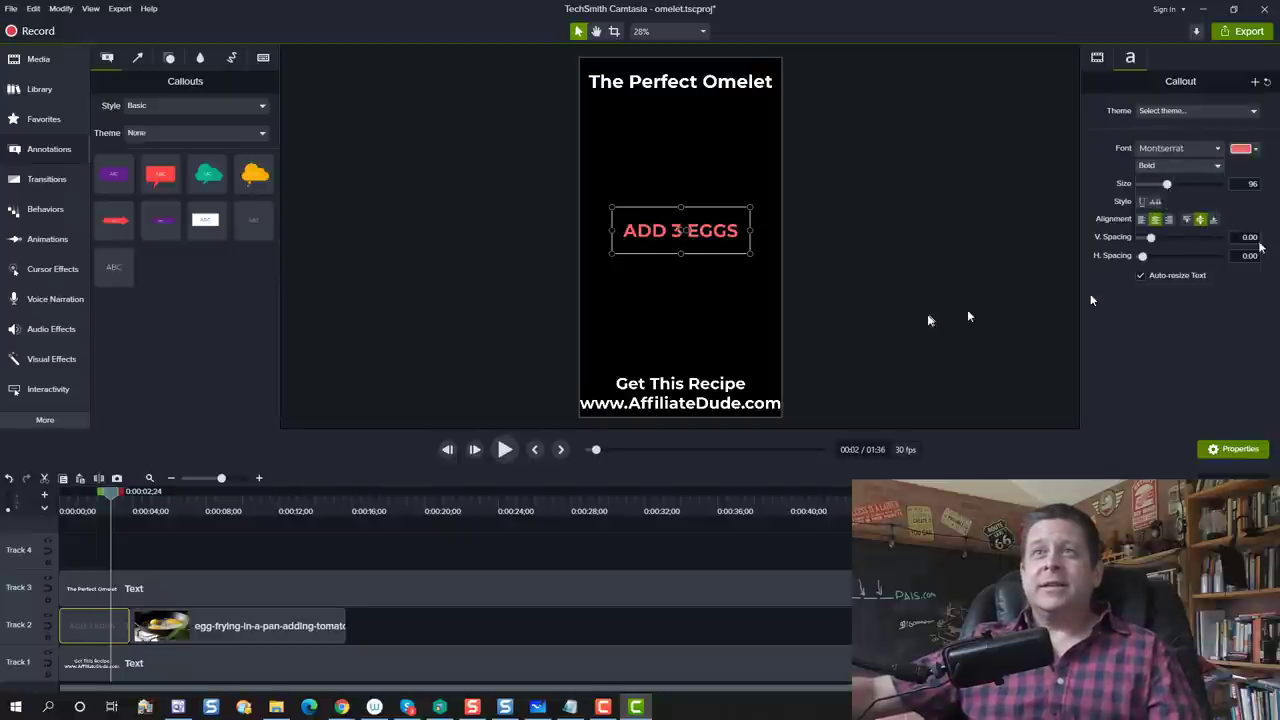
{"action": "left_click", "coordinate": [962, 311]}
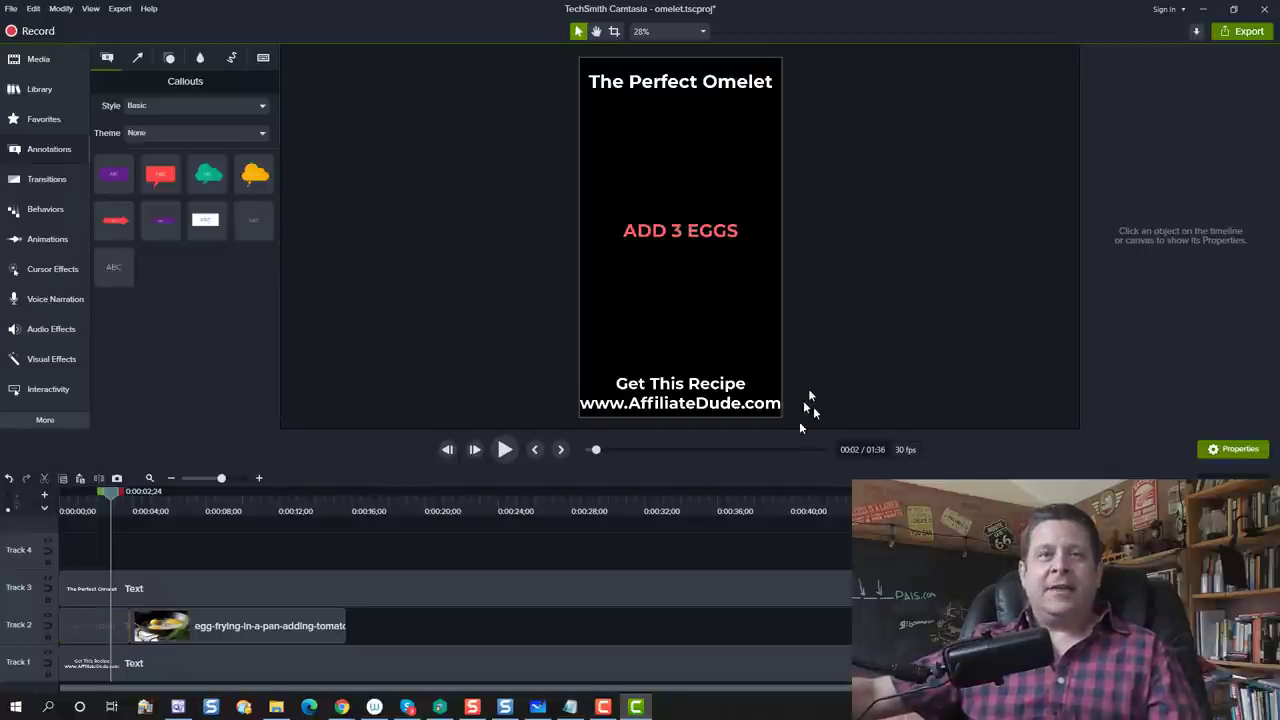
Step: Preview the opening, shorten the "ADD 3 EGGS" callout to about 2 seconds, and move the egg-frying clip directly after it
{"action": "left_click_drag", "start_coordinate": [118, 494], "coordinate": [30, 505]}
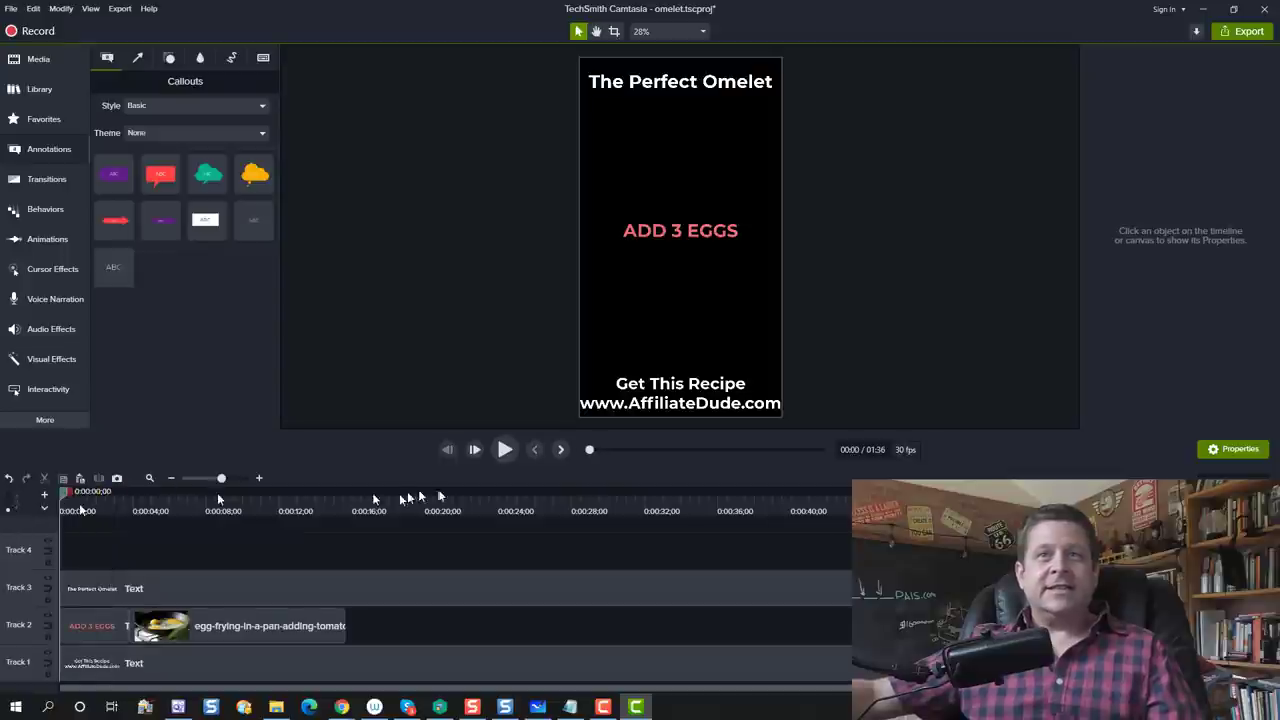
{"action": "left_click", "coordinate": [506, 451]}
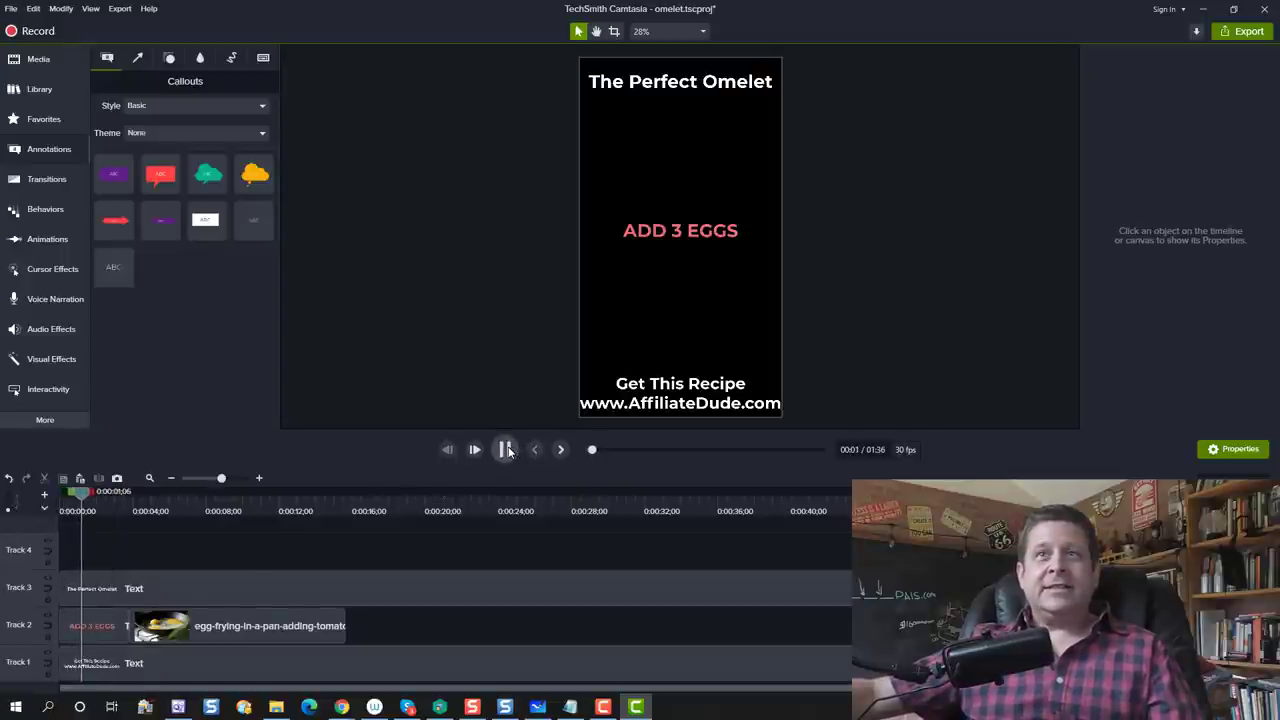
{"action": "left_click", "coordinate": [505, 450]}
{"action": "left_click", "coordinate": [80, 624]}
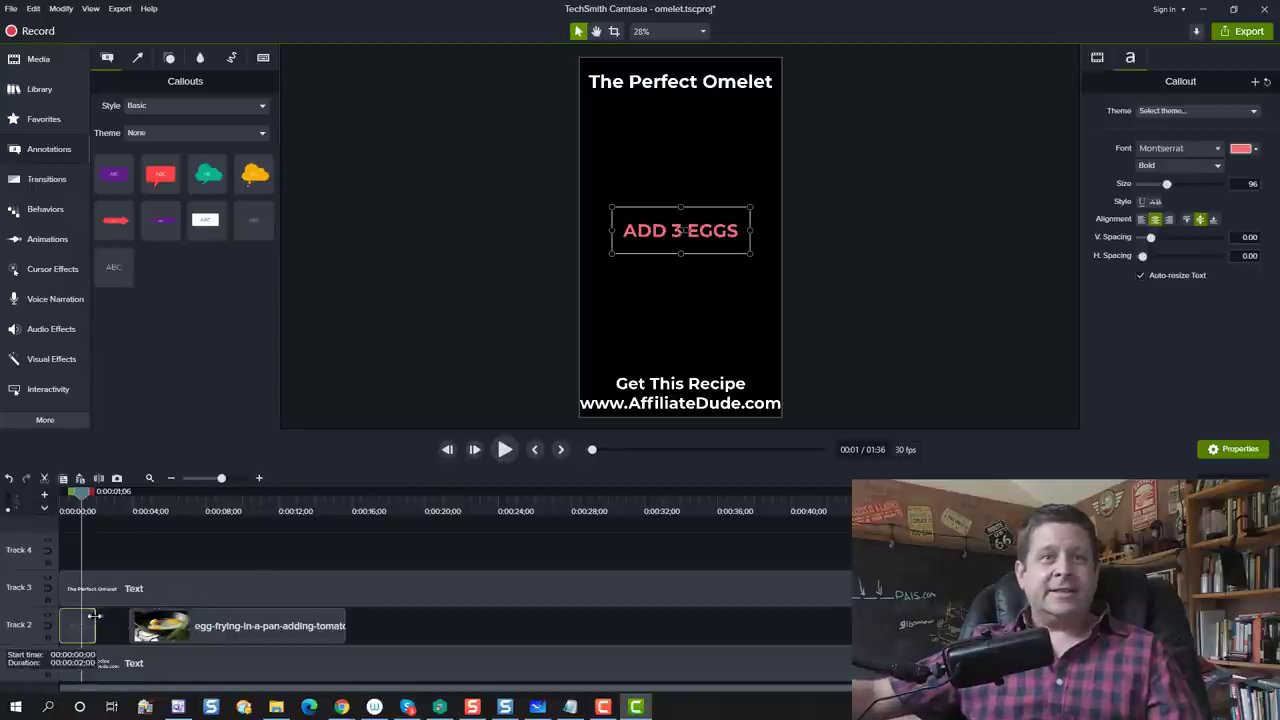
{"action": "left_click_drag", "start_coordinate": [140, 626], "coordinate": [102, 626]}
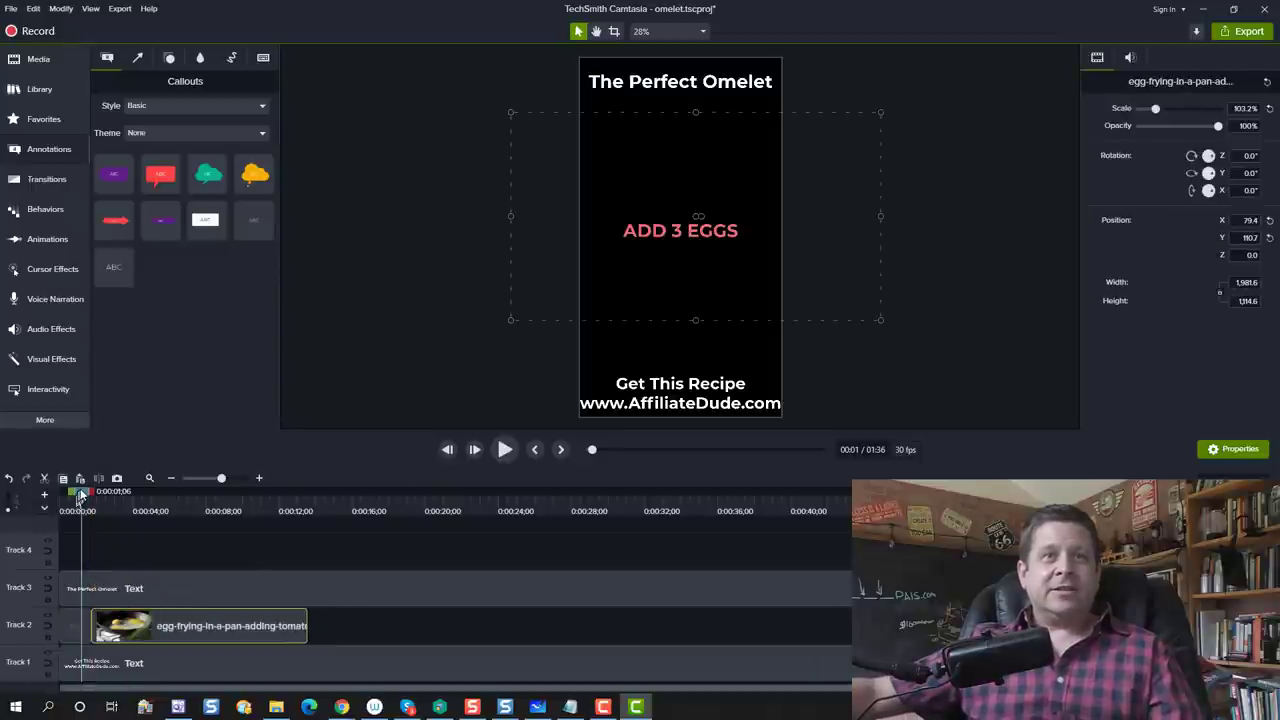
Step: Play the video from the start and trim the end of the egg-frying clip to about 5.5 seconds on the timeline
{"action": "left_click_drag", "start_coordinate": [82, 496], "coordinate": [61, 496]}
{"action": "left_click", "coordinate": [505, 450]}
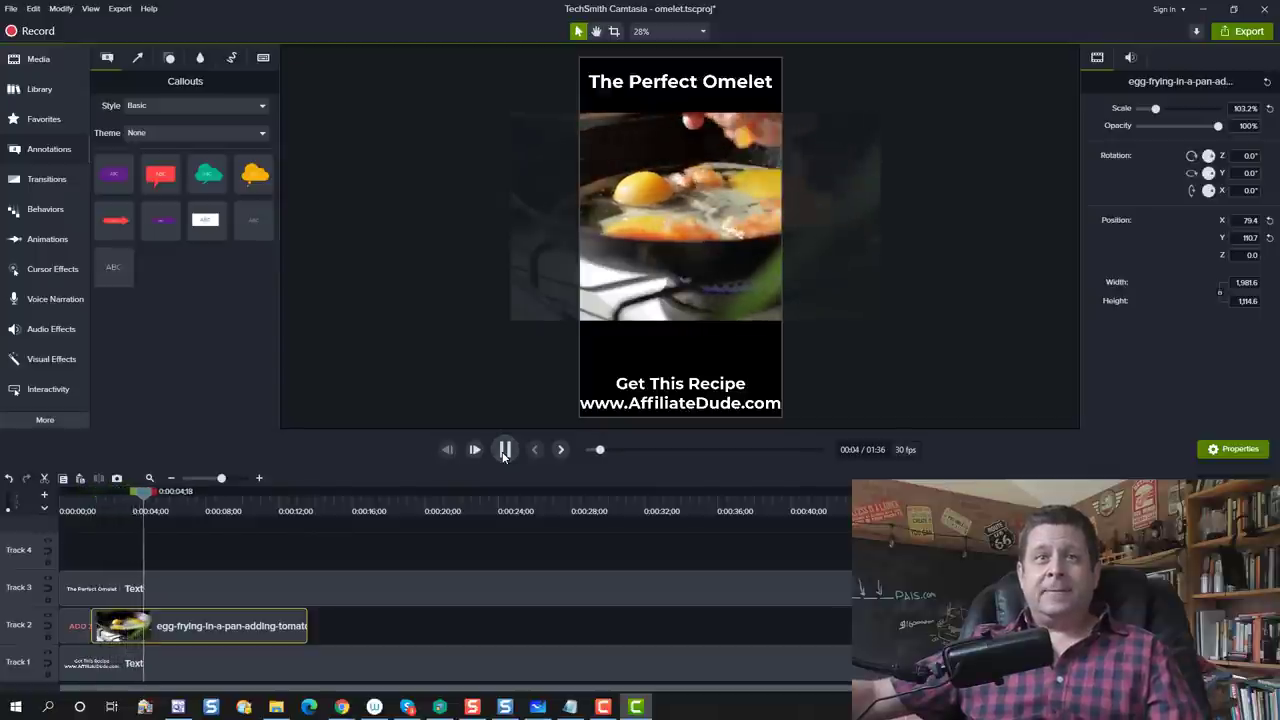
{"action": "left_click", "coordinate": [505, 450]}
{"action": "left_click_drag", "start_coordinate": [302, 618], "coordinate": [158, 618]}
Step: Duplicate the "ADD 3 EGGS" callout directly after the egg-frying clip on Track 2 and change its text to "Fry Eggs"
{"action": "left_click_drag", "start_coordinate": [84, 637], "coordinate": [138, 648]}
{"action": "left_click_drag", "start_coordinate": [181, 577], "coordinate": [177, 649]}
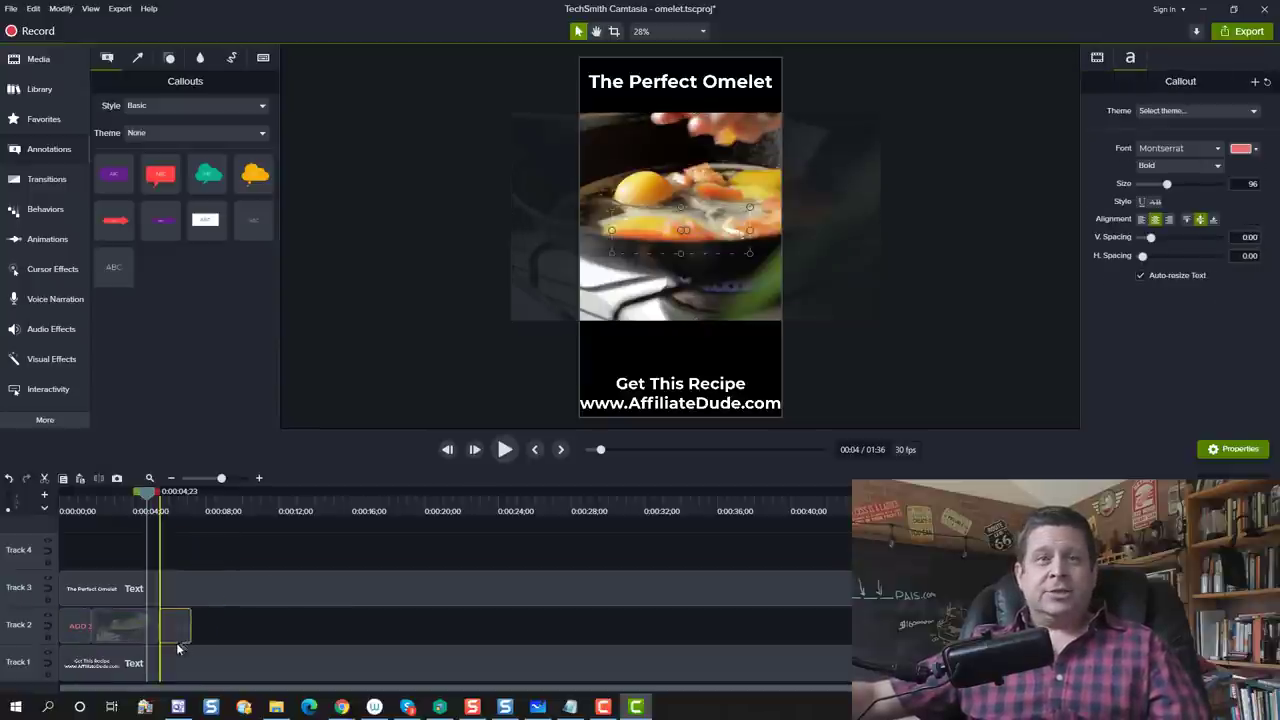
{"action": "left_click", "coordinate": [178, 497]}
{"action": "double_click", "coordinate": [711, 246]}
{"action": "type", "text": "Fry Eggs"}
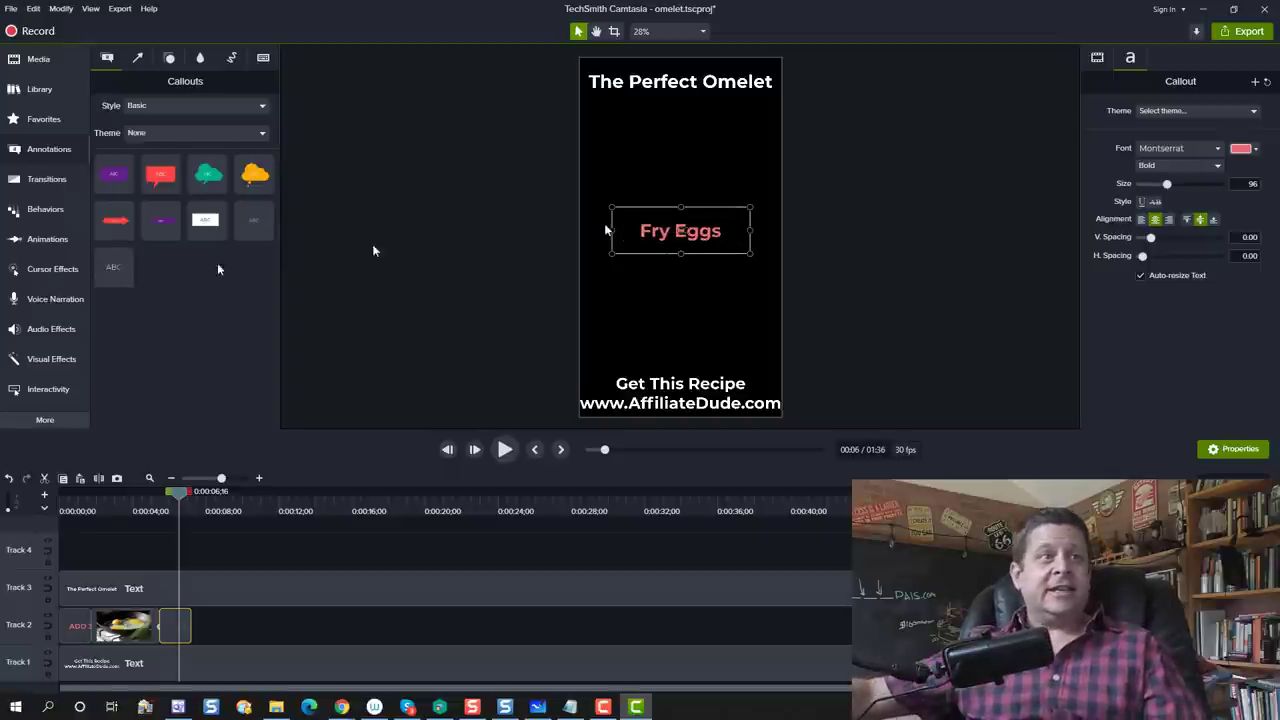
{"action": "key", "text": "alt+Tab"}
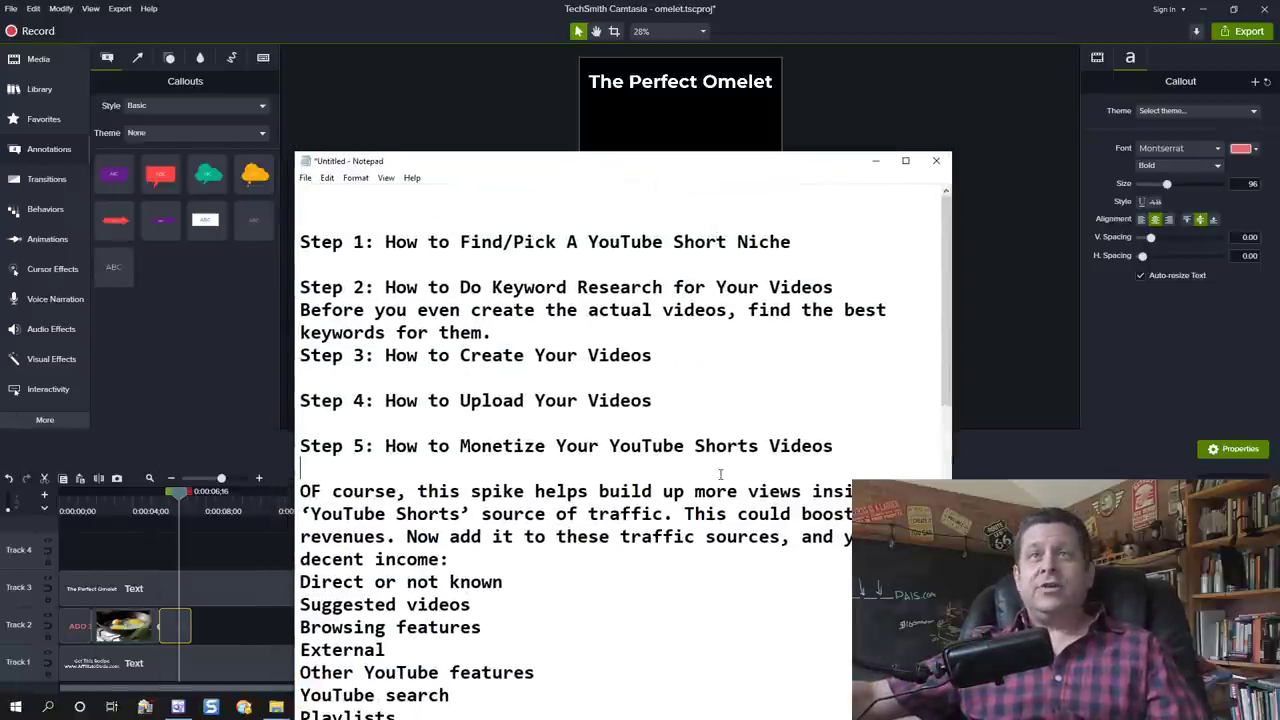
{"action": "key", "text": "alt+Tab"}
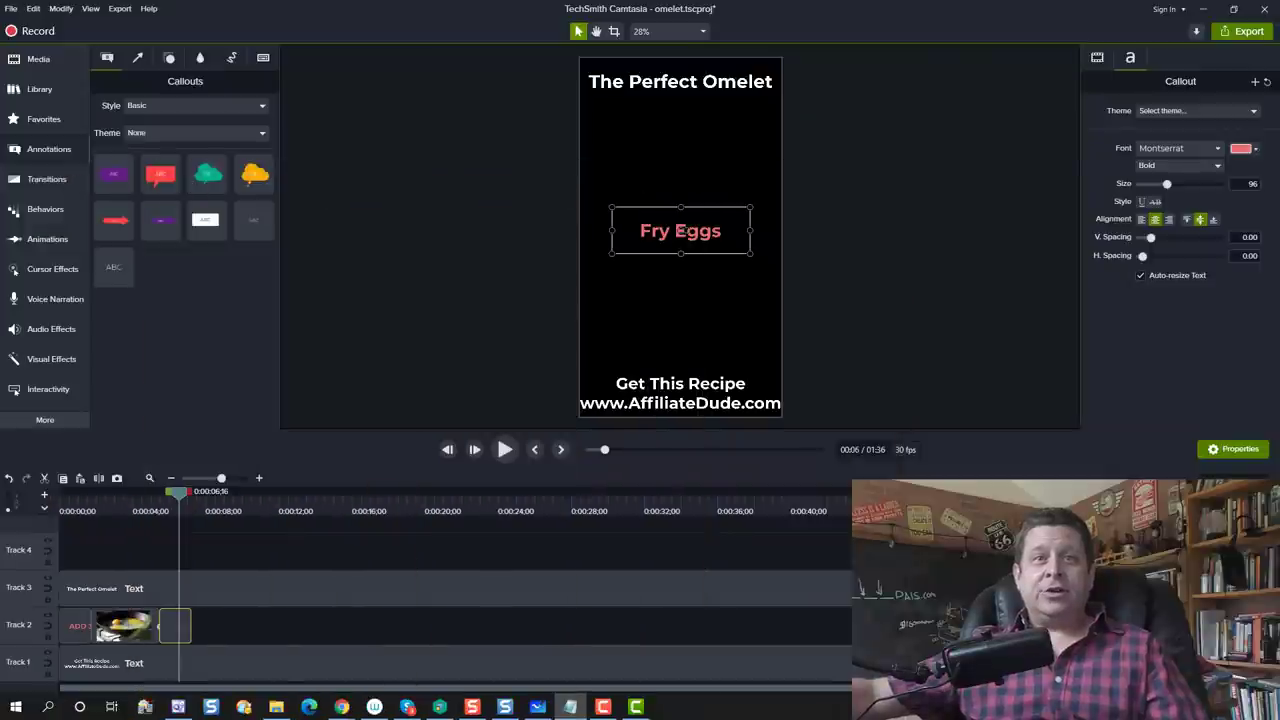
Step: Place the breaking-egg clip after the "Fry Eggs" callout, trimmed to about 3 seconds, and bring the slow-motion cheese-grating clip to about 15 seconds on Track 2
{"action": "left_click_drag", "start_coordinate": [850, 625], "coordinate": [247, 625]}
{"action": "left_click_drag", "start_coordinate": [493, 636], "coordinate": [246, 626]}
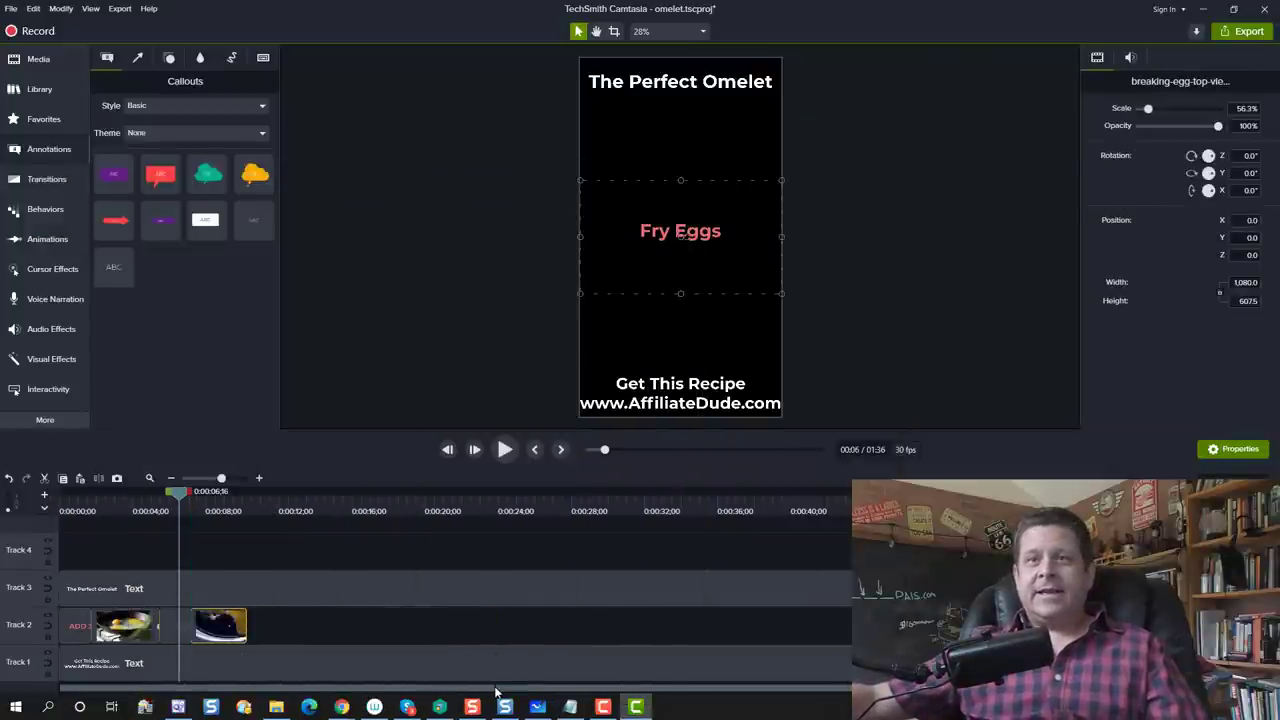
{"action": "left_click_drag", "start_coordinate": [494, 688], "coordinate": [666, 712]}
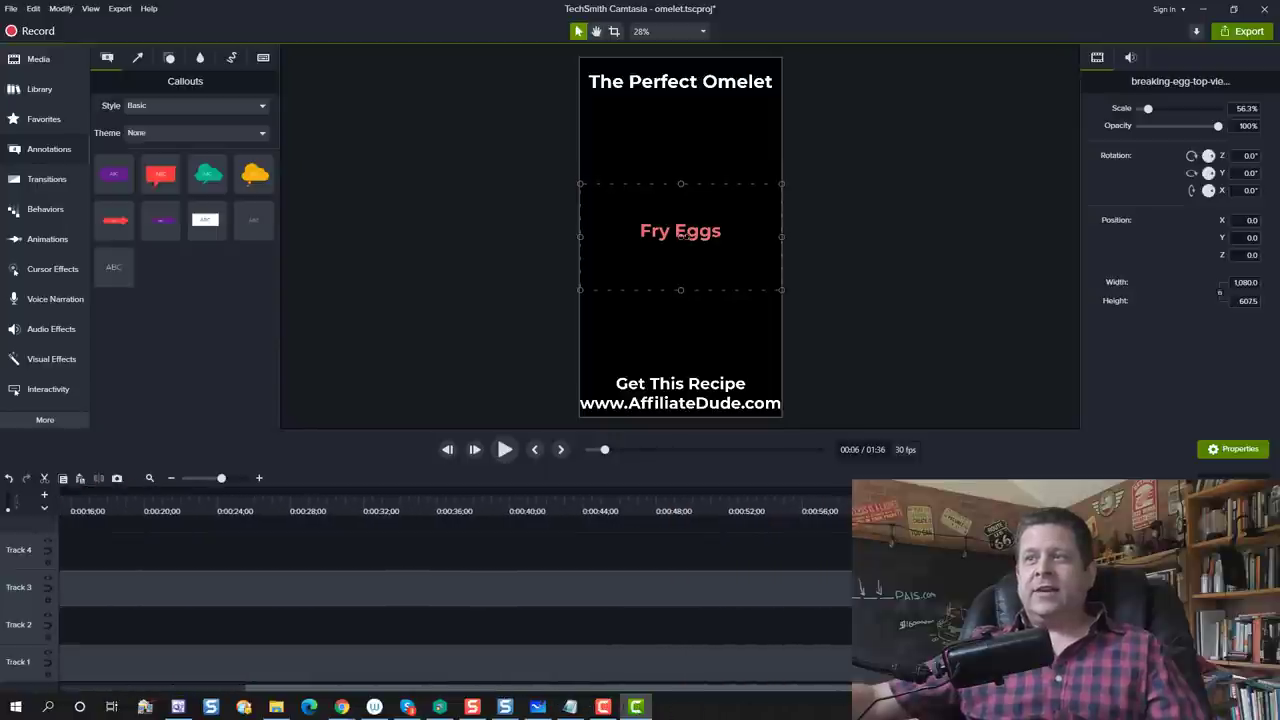
{"action": "left_click_drag", "start_coordinate": [852, 625], "coordinate": [355, 630]}
Step: Duplicate the callout after the breaking-egg clip with the text "Add Cheese", and move the slow-motion cheese-grating clip directly behind it
{"action": "left_click", "coordinate": [168, 622]}
{"action": "left_click_drag", "start_coordinate": [168, 622], "coordinate": [270, 640]}
{"action": "left_click", "coordinate": [258, 540]}
{"action": "double_click", "coordinate": [706, 234]}
{"action": "type", "text": "Add Cheese"}
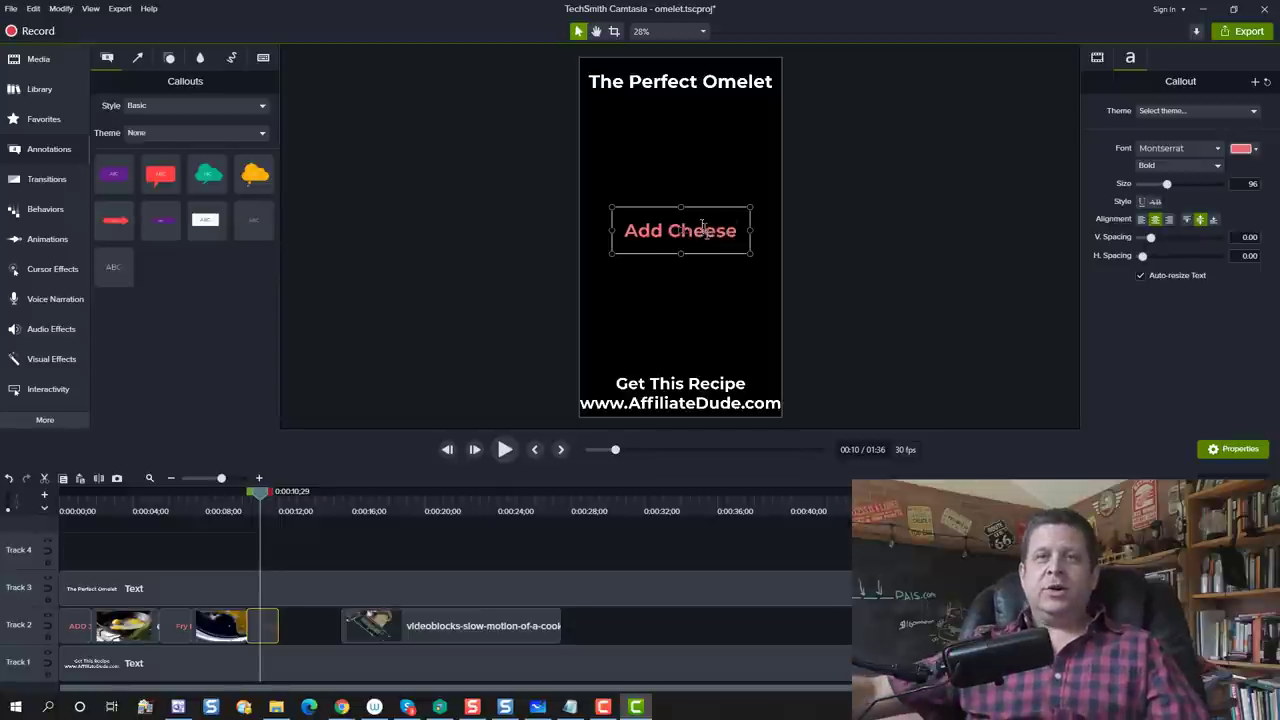
{"action": "left_click", "coordinate": [537, 627]}
{"action": "left_click_drag", "start_coordinate": [537, 627], "coordinate": [410, 626]}
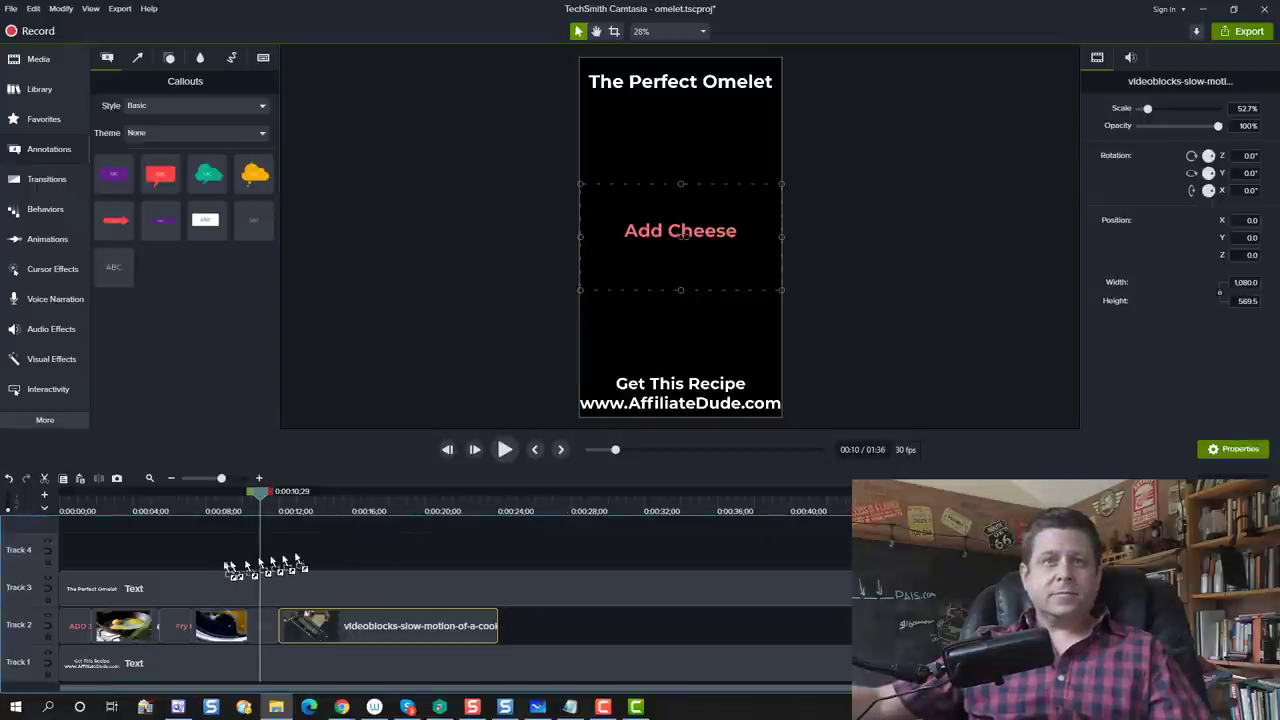
Step: Add the music file MusicBakery970216mca at the start of Track 4 and preview the video from the beginning
{"action": "left_click_drag", "start_coordinate": [231, 562], "coordinate": [55, 555]}
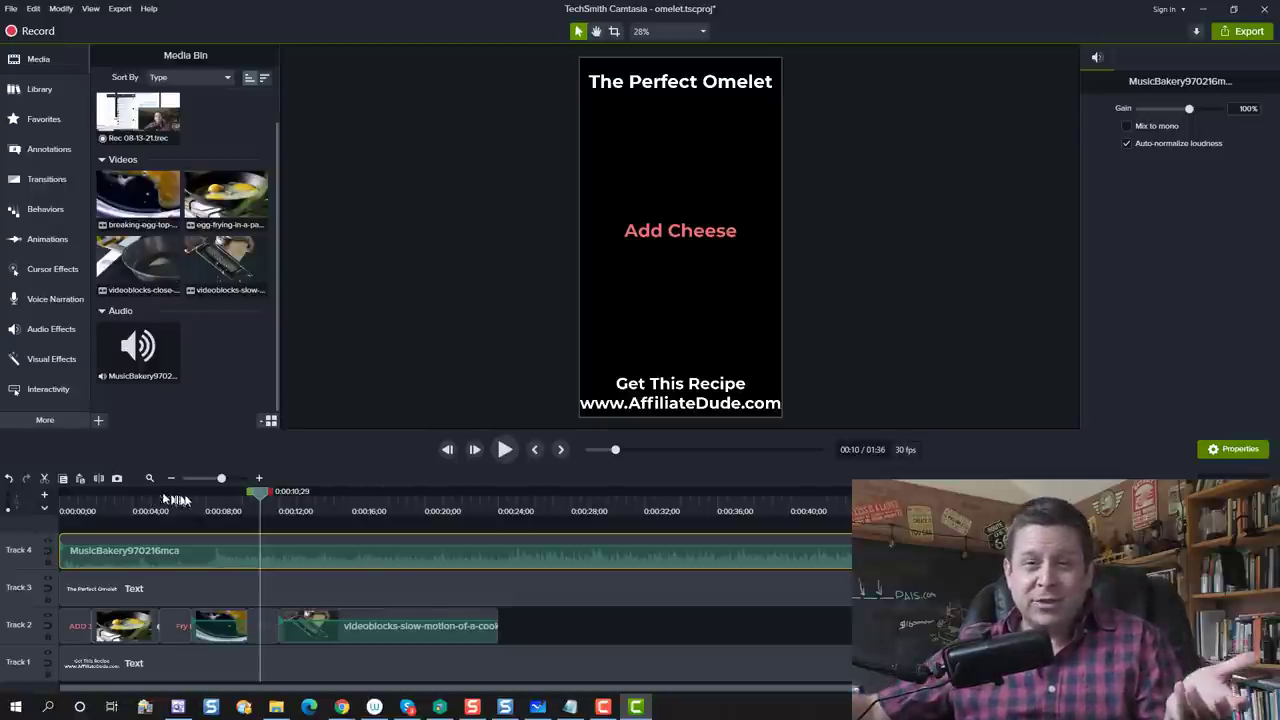
{"action": "left_click_drag", "start_coordinate": [262, 498], "coordinate": [60, 498]}
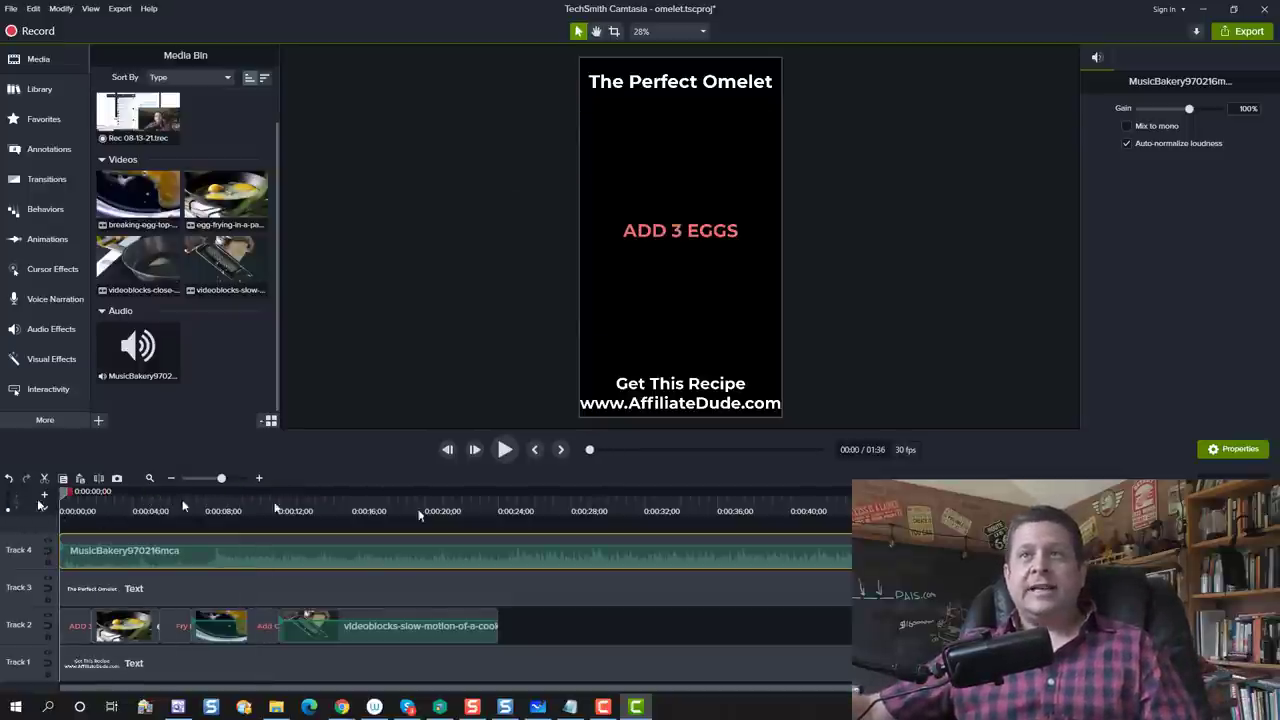
{"action": "left_click", "coordinate": [504, 451]}
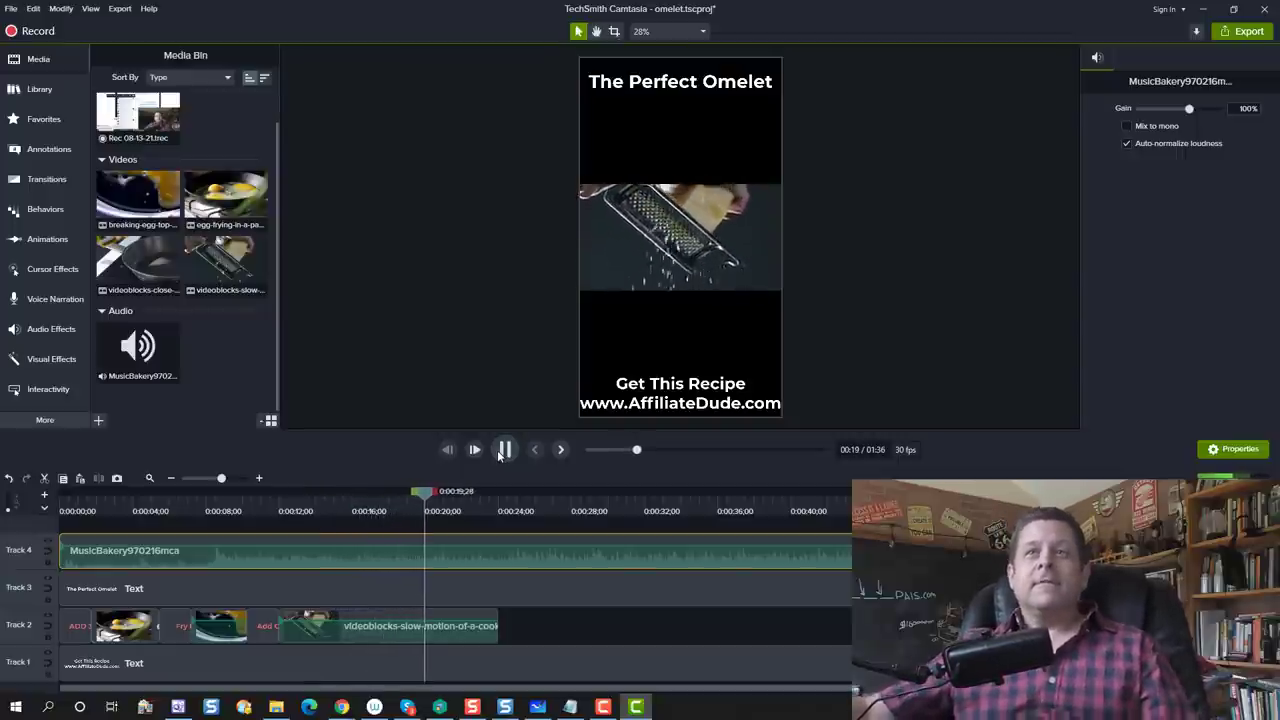
{"action": "left_click", "coordinate": [504, 450]}
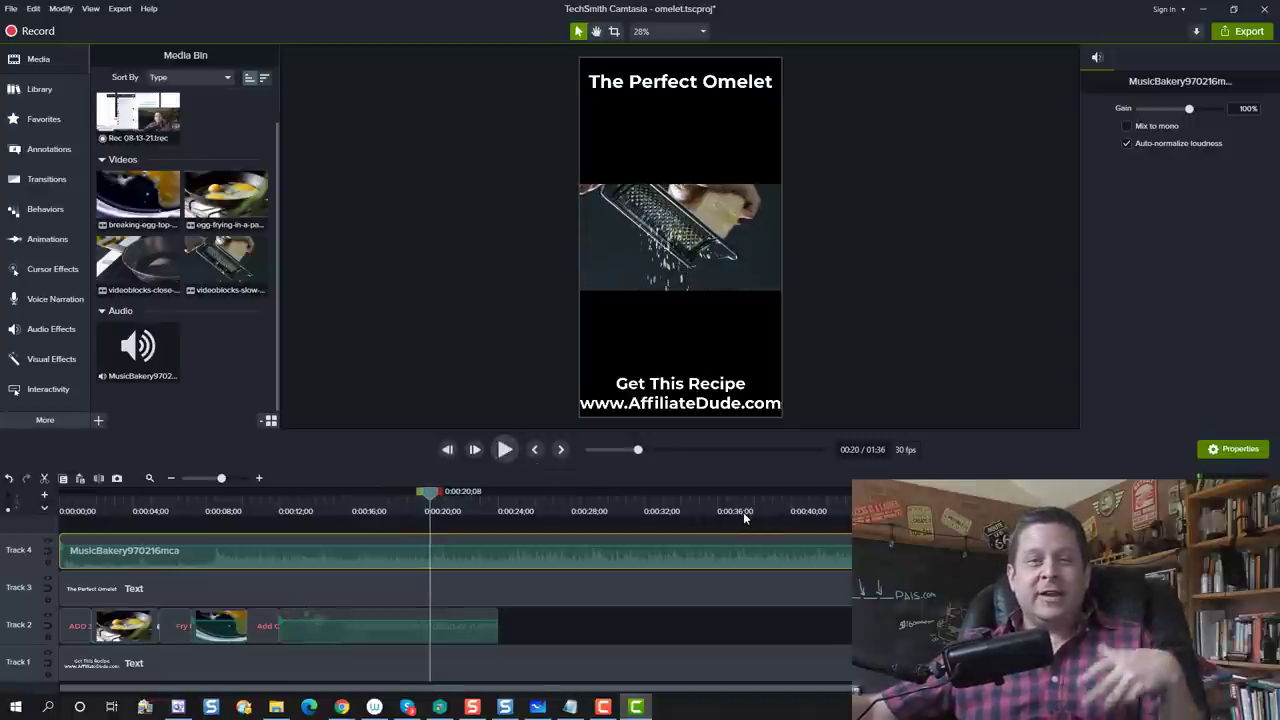
Step: Add a red arrow callout at the centre of the frame near 57 seconds and rotate it to point down at the recipe link
{"action": "left_click", "coordinate": [729, 449]}
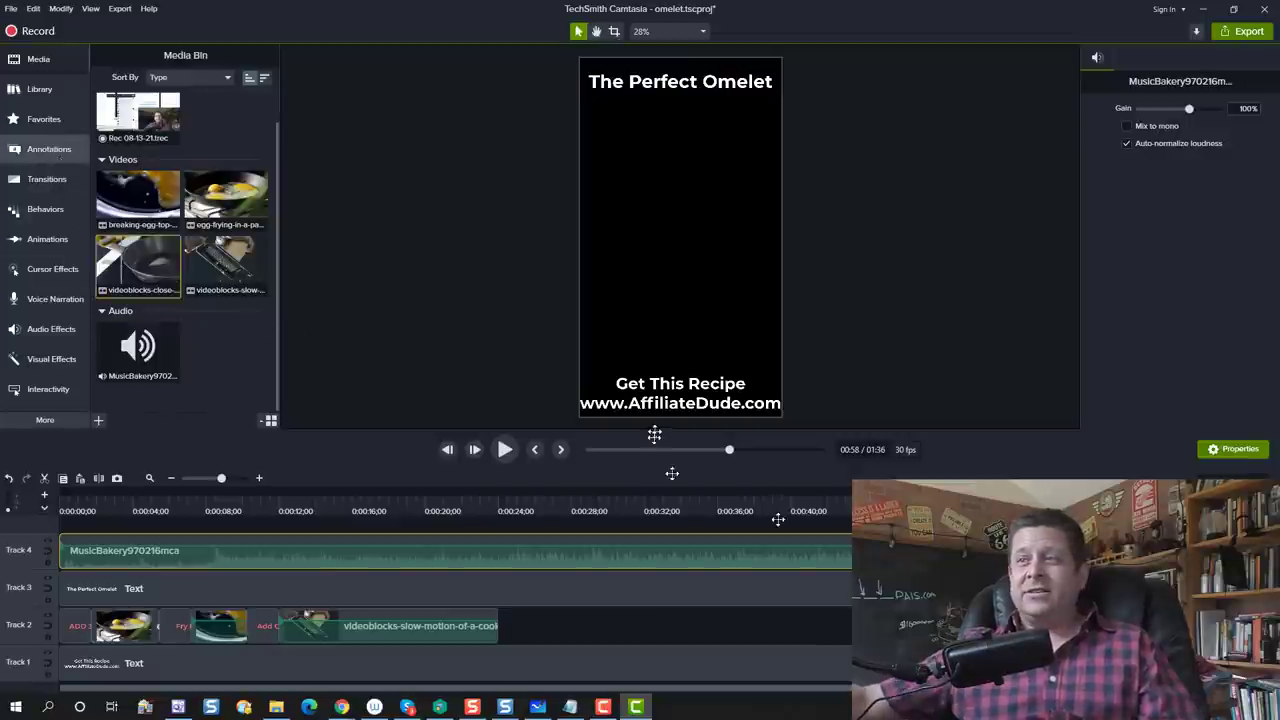
{"action": "left_click", "coordinate": [38, 151]}
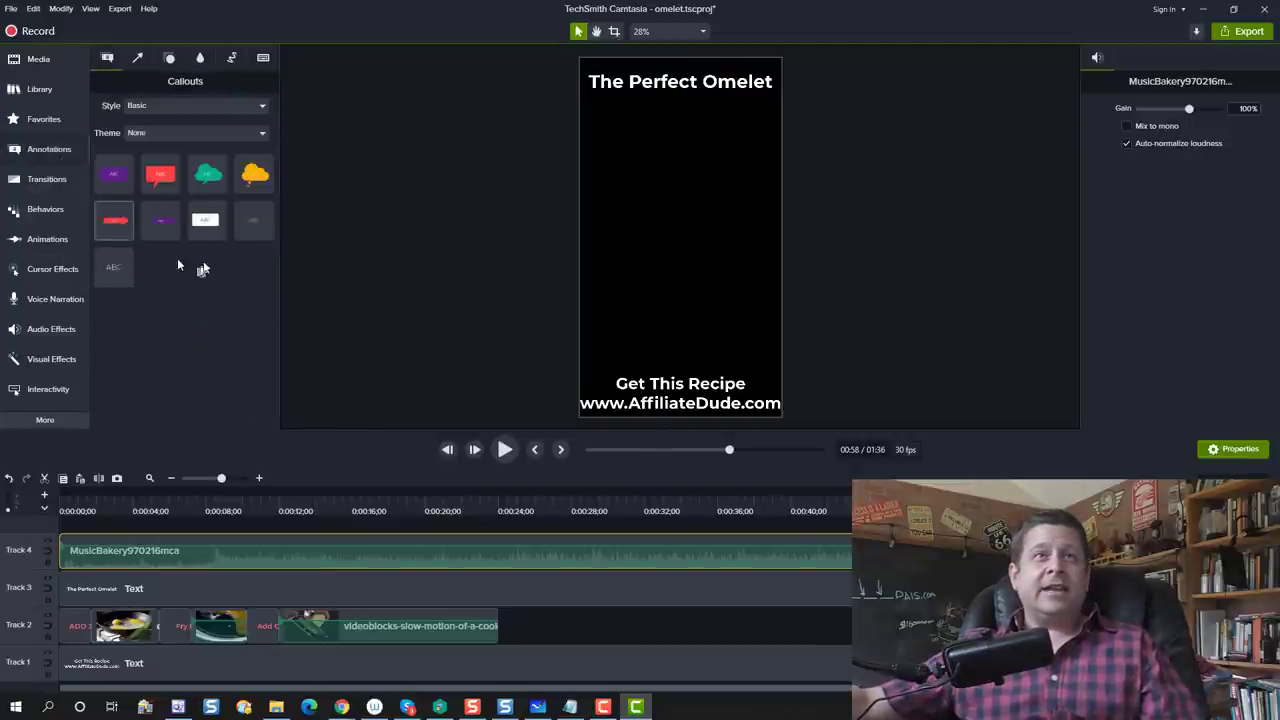
{"action": "left_click_drag", "start_coordinate": [115, 220], "coordinate": [690, 237]}
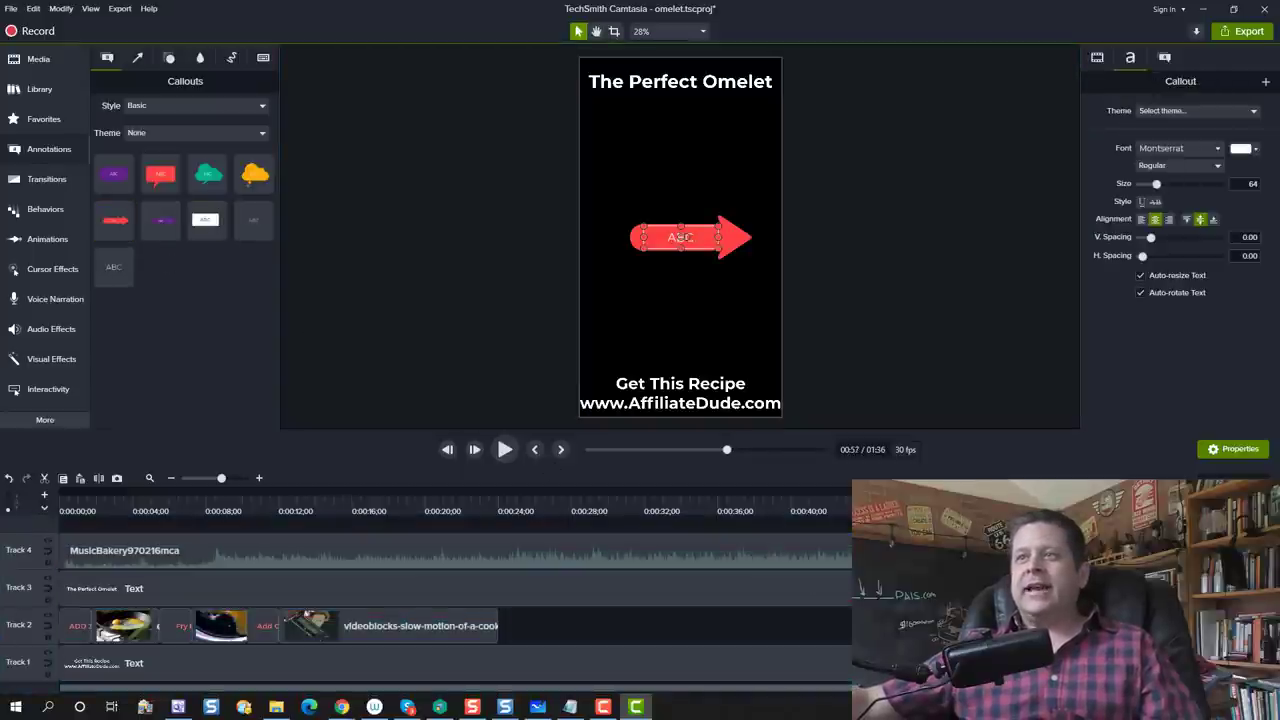
{"action": "left_click_drag", "start_coordinate": [683, 234], "coordinate": [682, 258]}
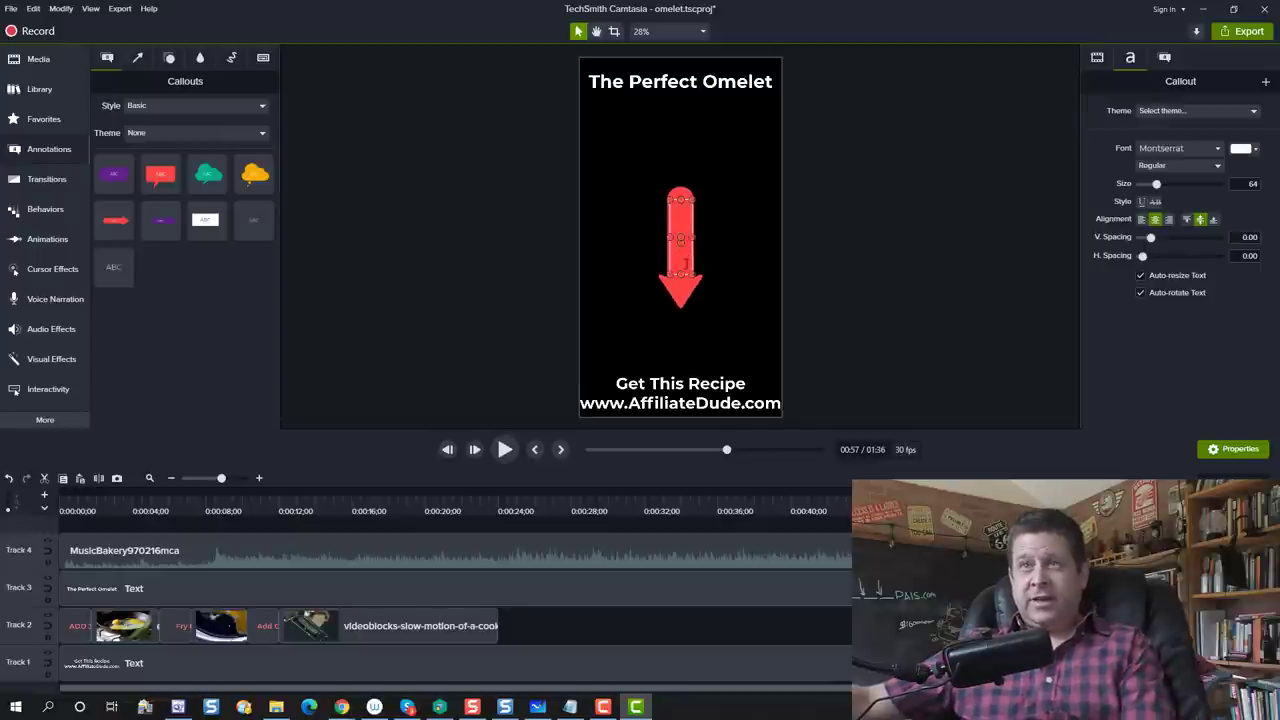
Step: Apply the Jump And Fall behavior to the red arrow callout
{"action": "left_click", "coordinate": [717, 449]}
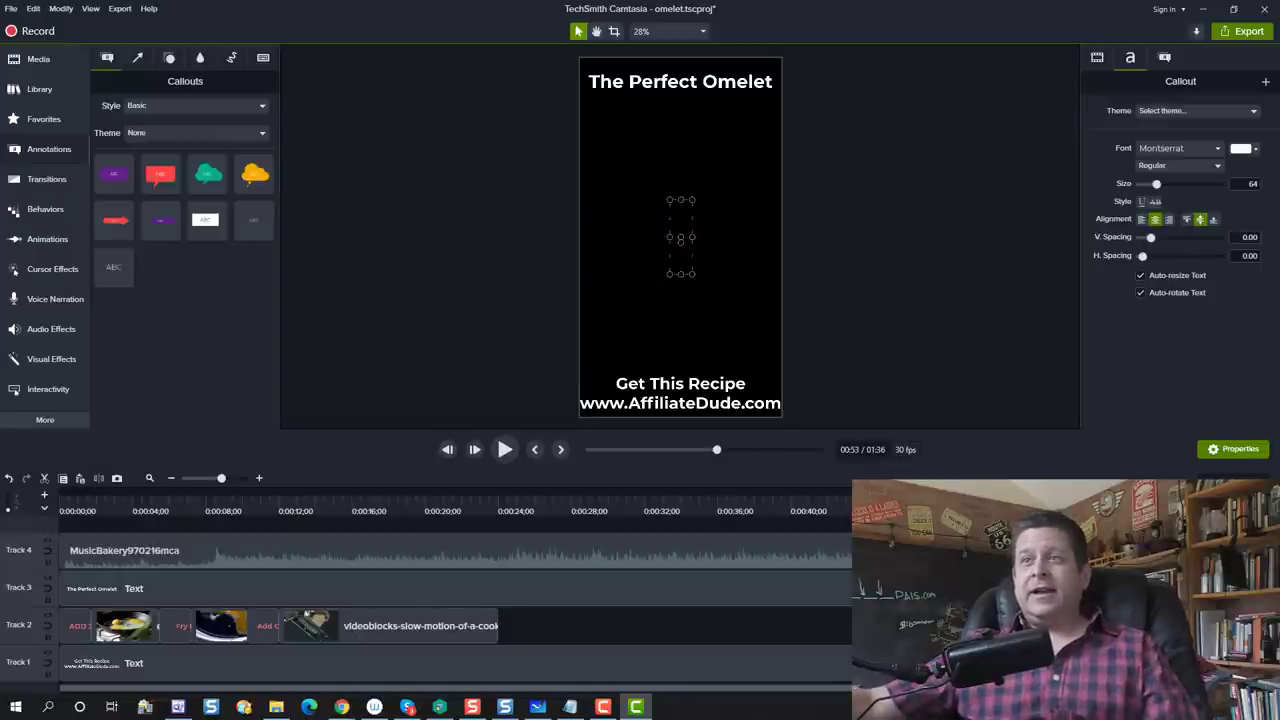
{"action": "left_click", "coordinate": [48, 209]}
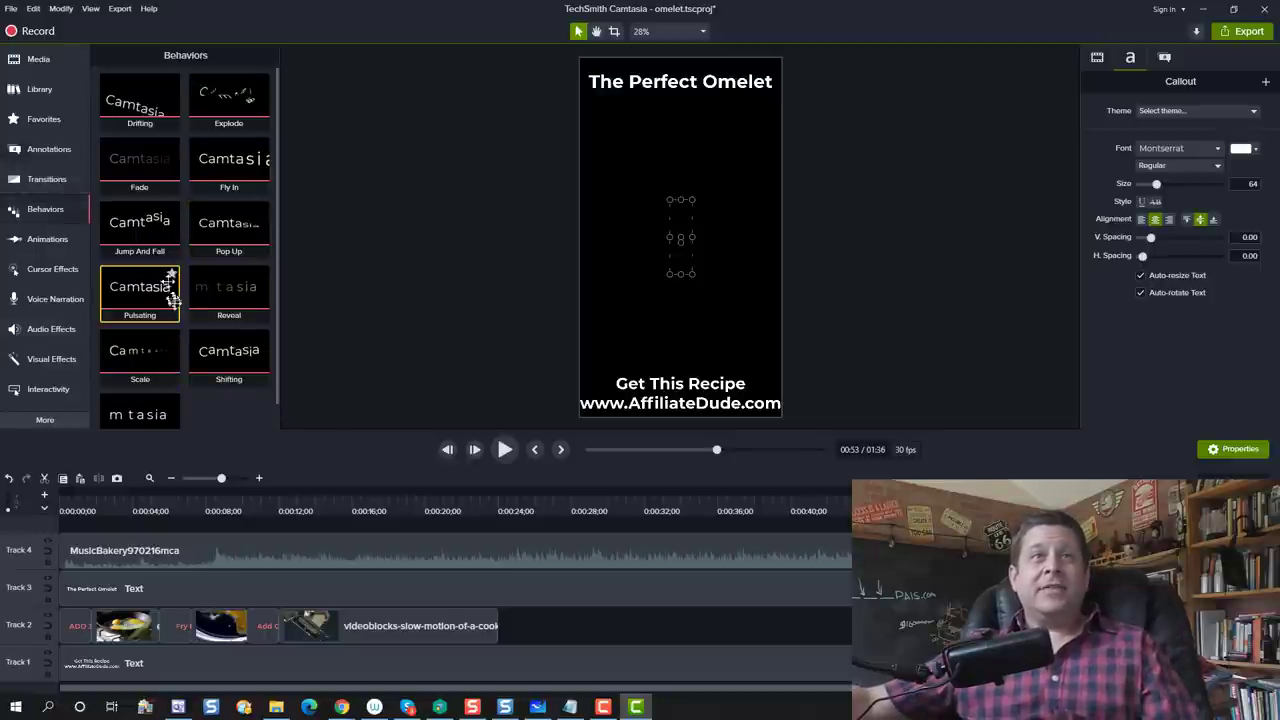
{"action": "scroll", "coordinate": [140, 360], "scroll_direction": "down", "scroll_amount": 1}
{"action": "scroll", "coordinate": [155, 385], "scroll_direction": "up", "scroll_amount": 1}
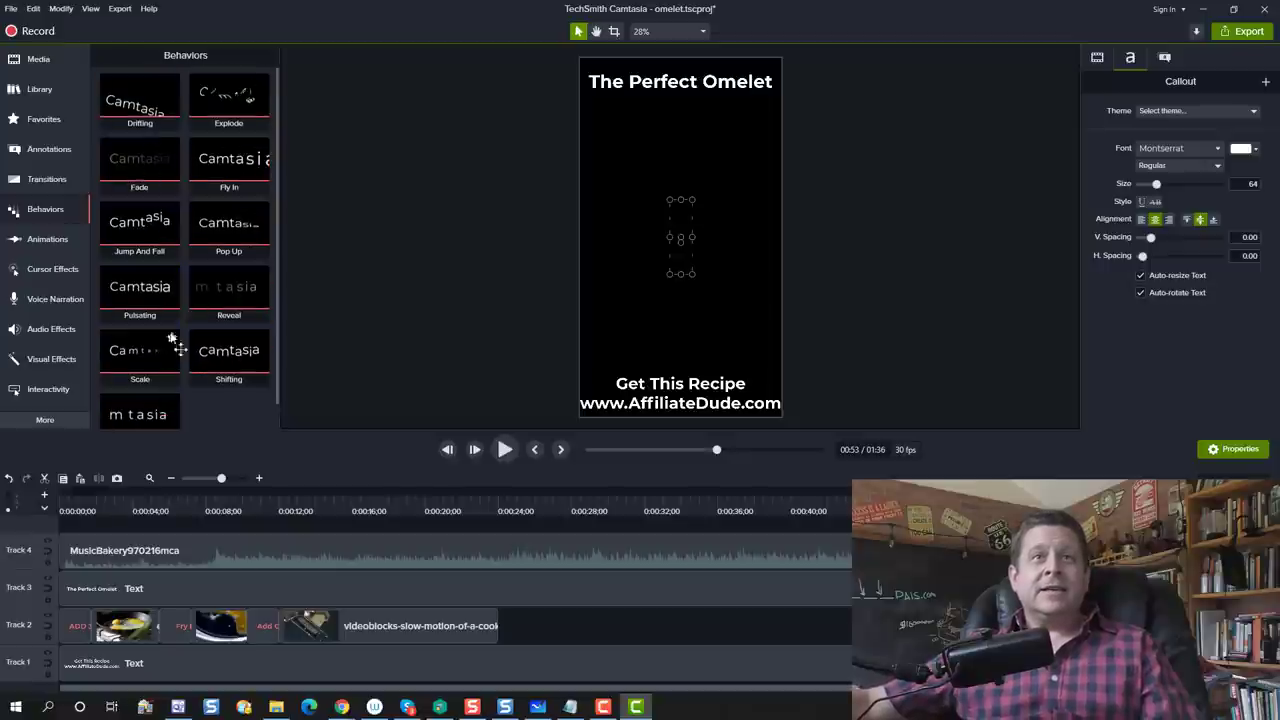
{"action": "key", "text": "ctrl+a"}
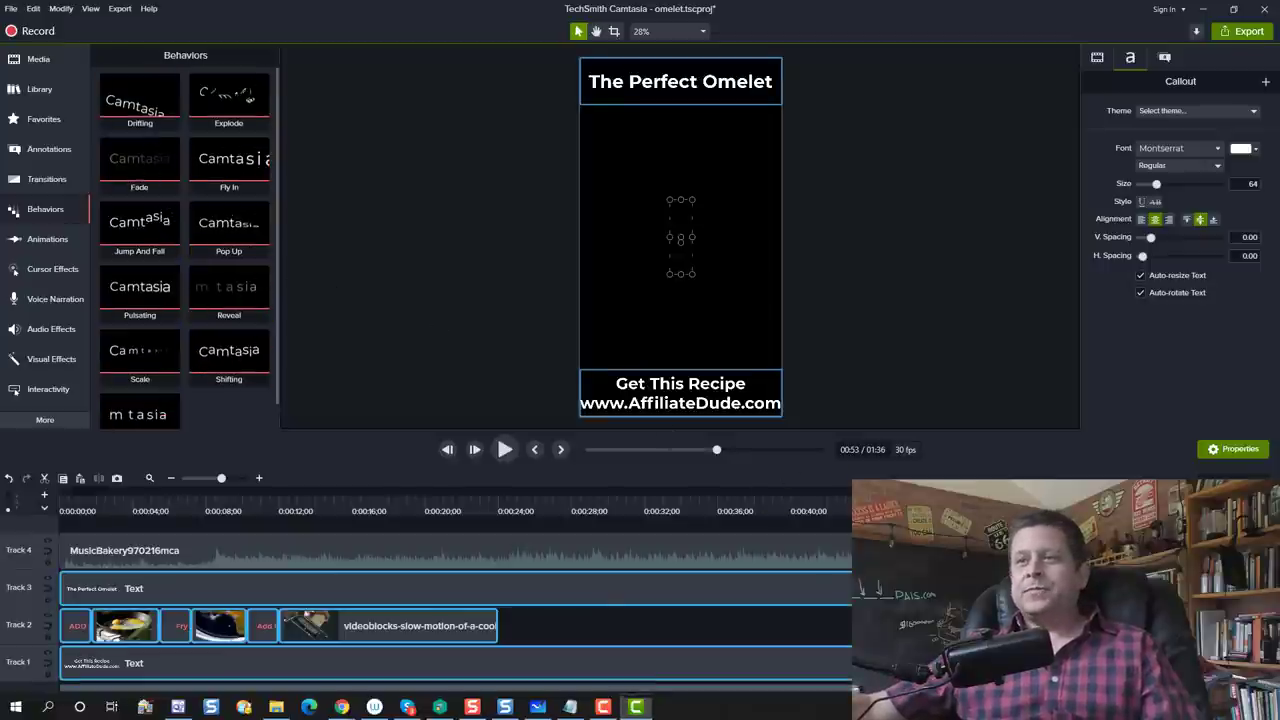
Step: Set the arrow behavior's During and Out styles to None and preview the arrow from about 53 seconds
{"action": "left_click", "coordinate": [1180, 128]}
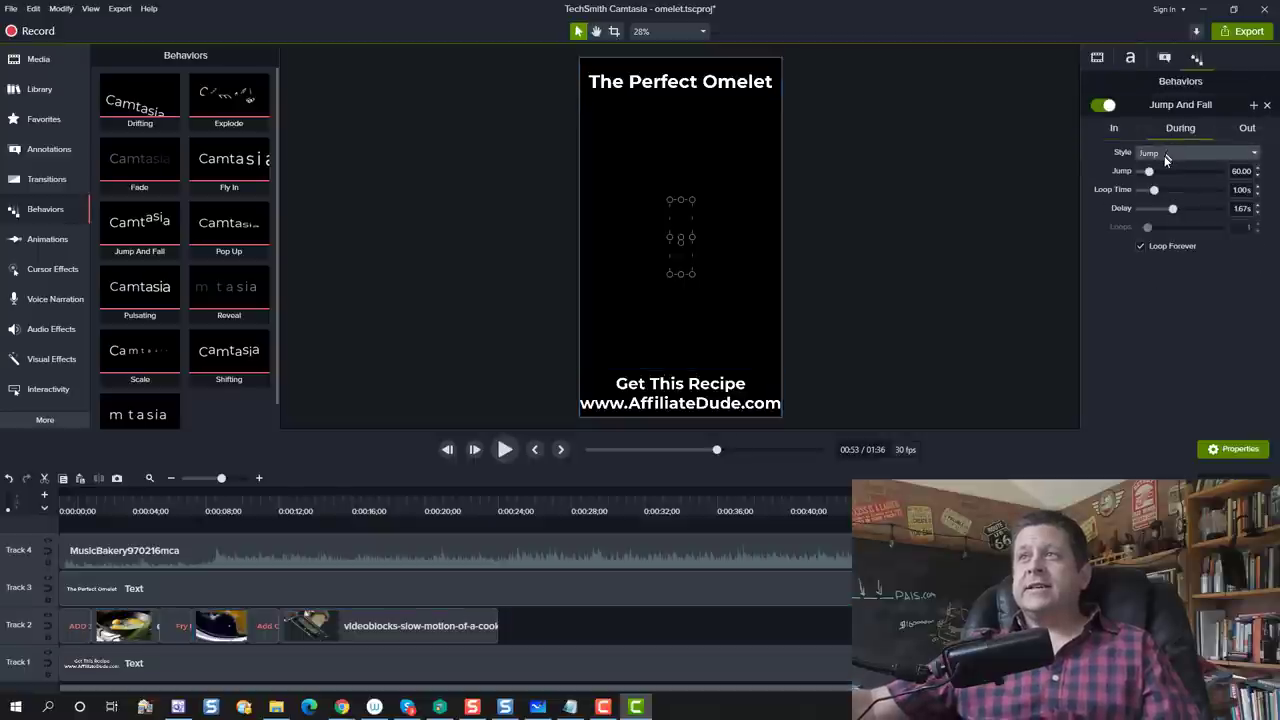
{"action": "left_click", "coordinate": [1165, 160]}
{"action": "left_click", "coordinate": [1205, 158]}
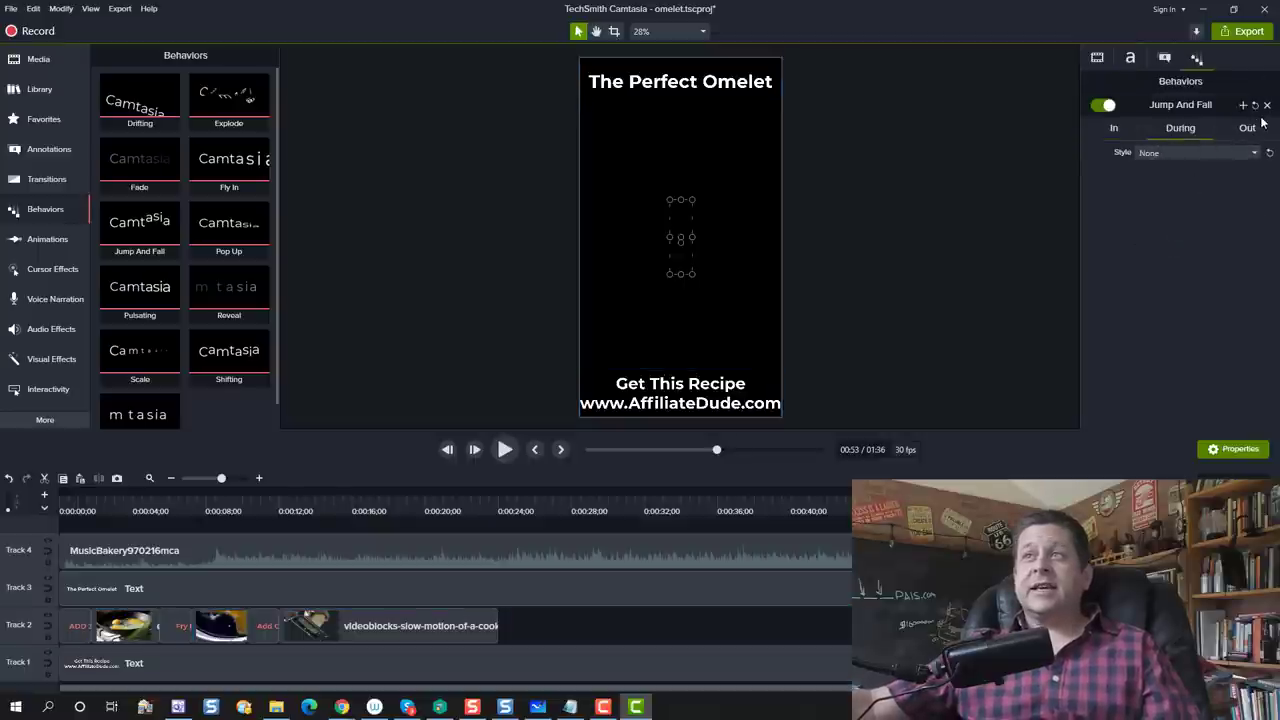
{"action": "left_click", "coordinate": [1250, 127]}
{"action": "left_click", "coordinate": [1225, 153]}
{"action": "left_click", "coordinate": [1225, 155]}
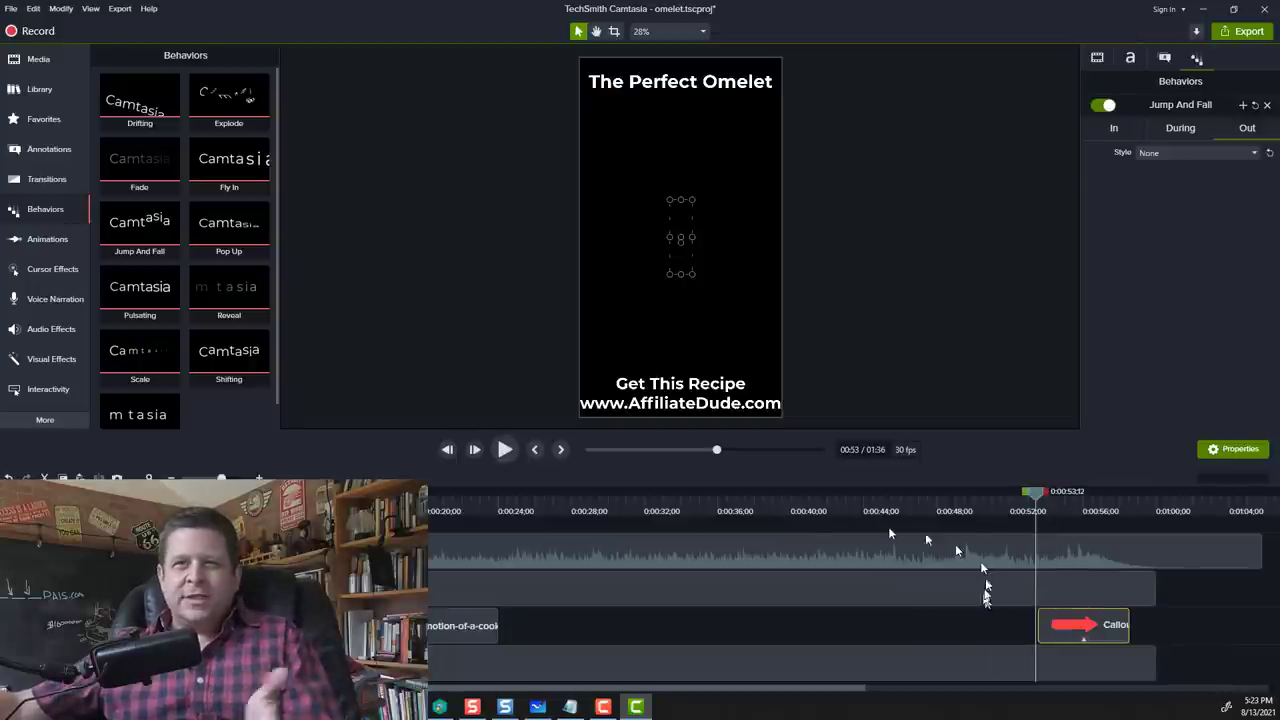
{"action": "left_click", "coordinate": [505, 450]}
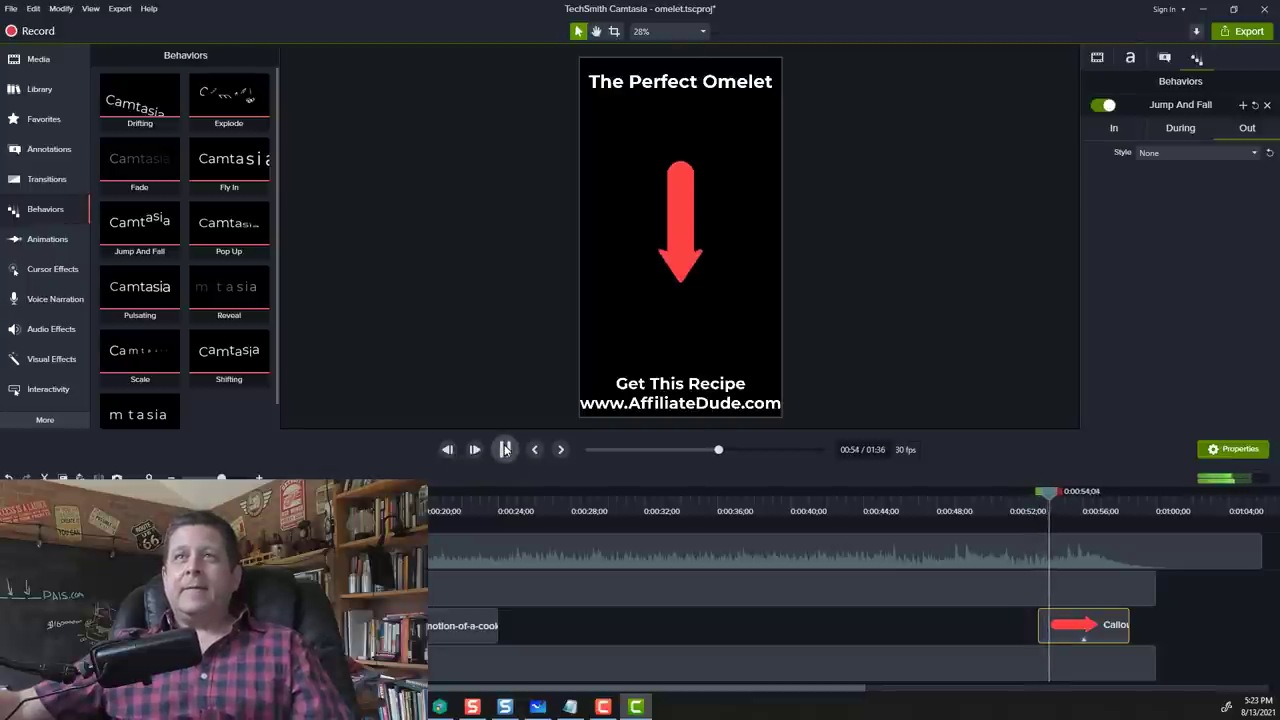
Step: Lengthen the red arrow callout downward until it reaches the recipe link text, and preview it from about 52 seconds
{"action": "left_click", "coordinate": [695, 300]}
{"action": "left_click_drag", "start_coordinate": [679, 280], "coordinate": [680, 338]}
{"action": "left_click", "coordinate": [1012, 508]}
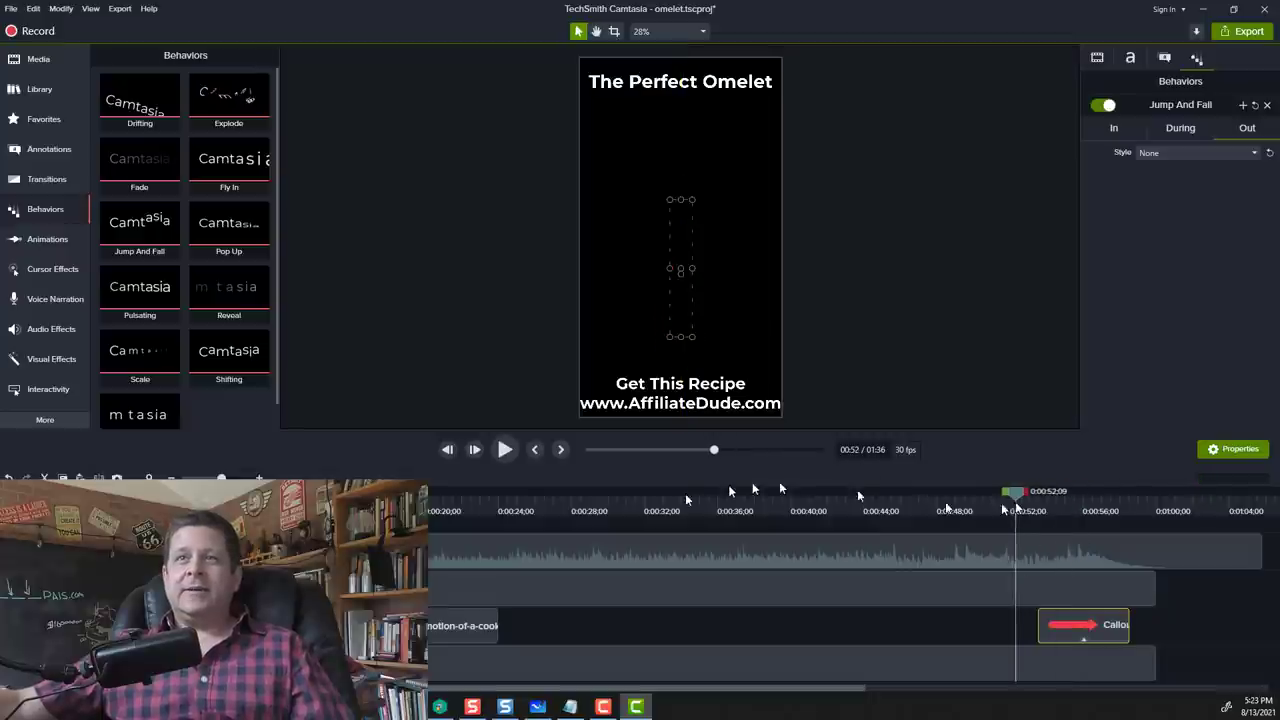
{"action": "left_click", "coordinate": [506, 452]}
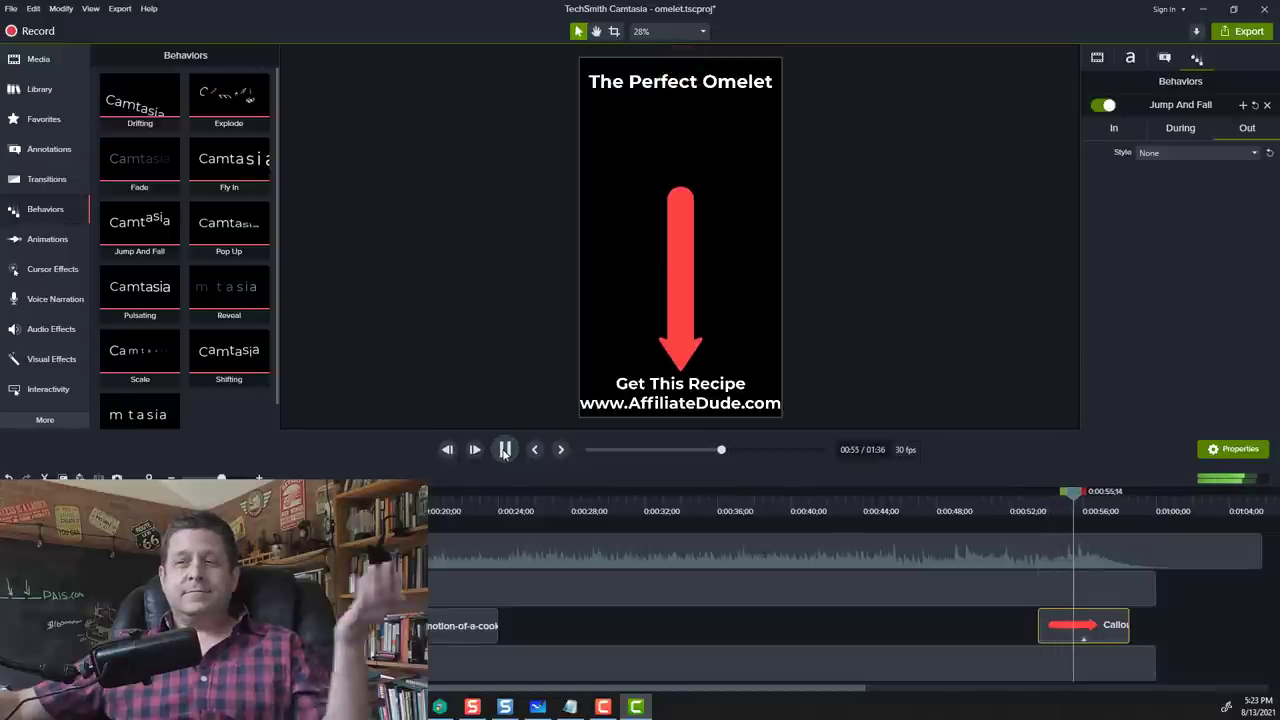
{"action": "left_click", "coordinate": [505, 450]}
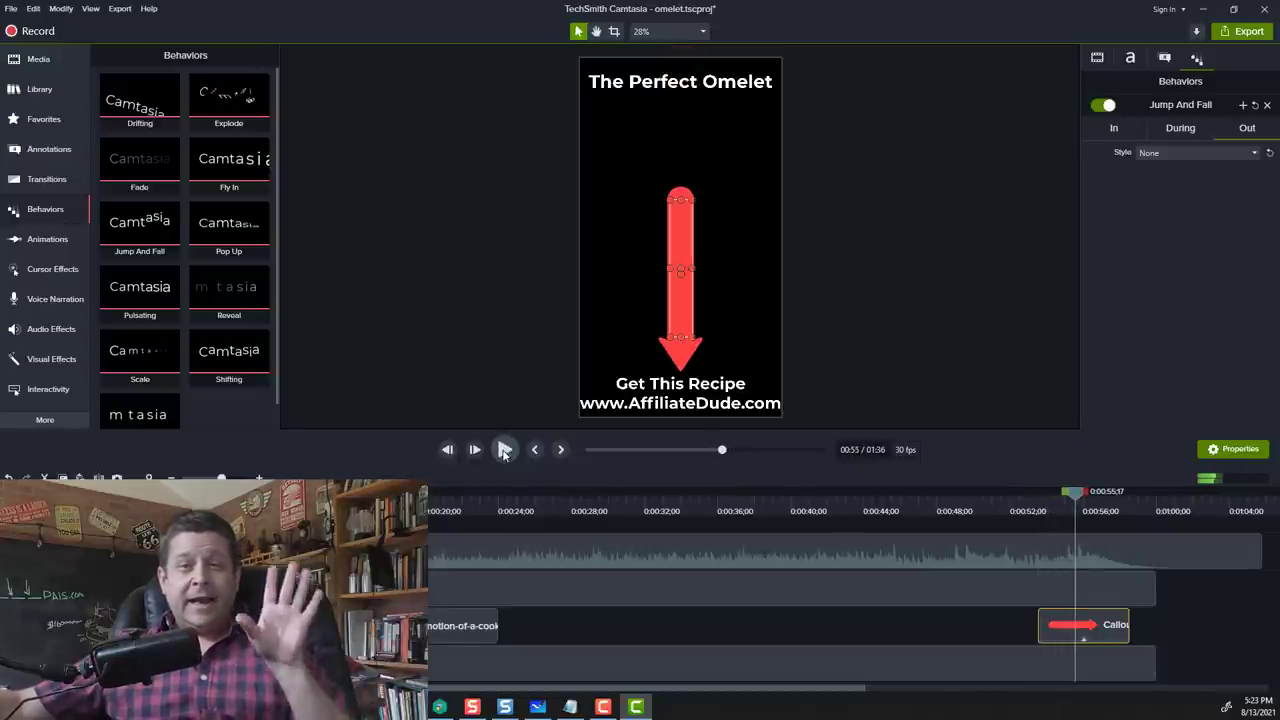
Step: Switch to Notepad and look over the five-step YouTube Shorts outline
{"action": "left_click", "coordinate": [570, 706]}
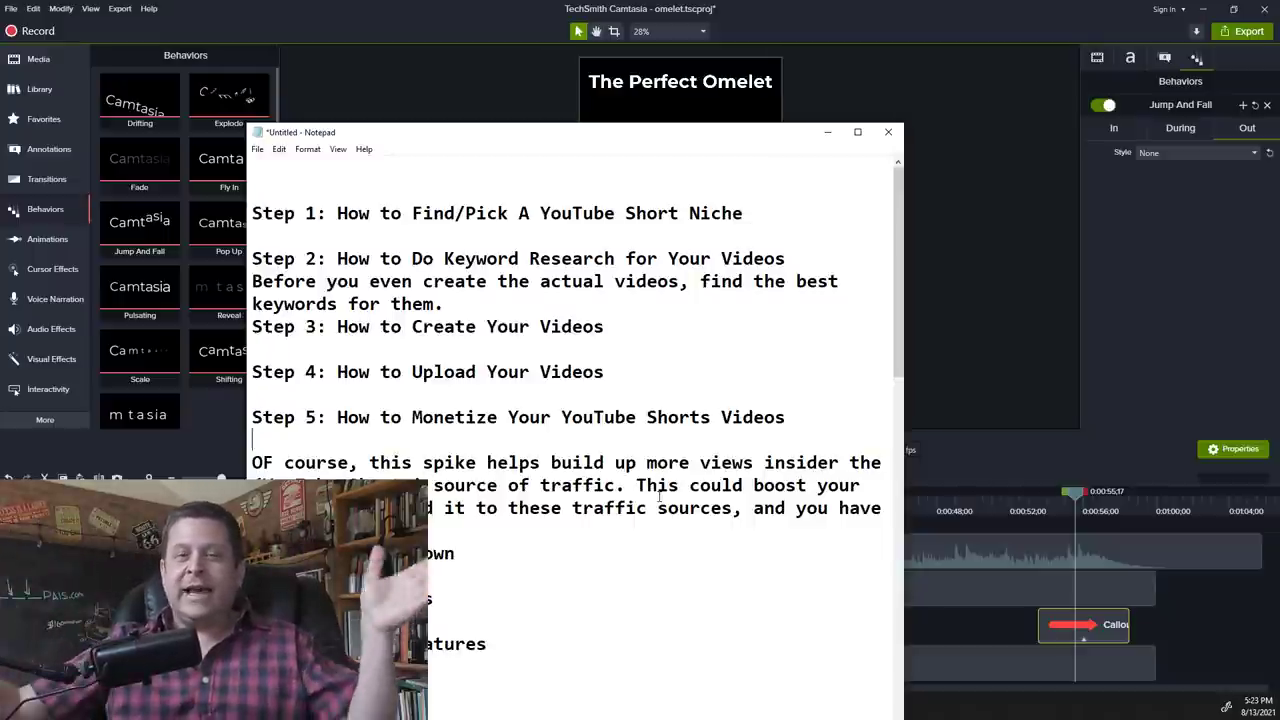
{"action": "left_click_drag", "start_coordinate": [469, 137], "coordinate": [0, 88]}
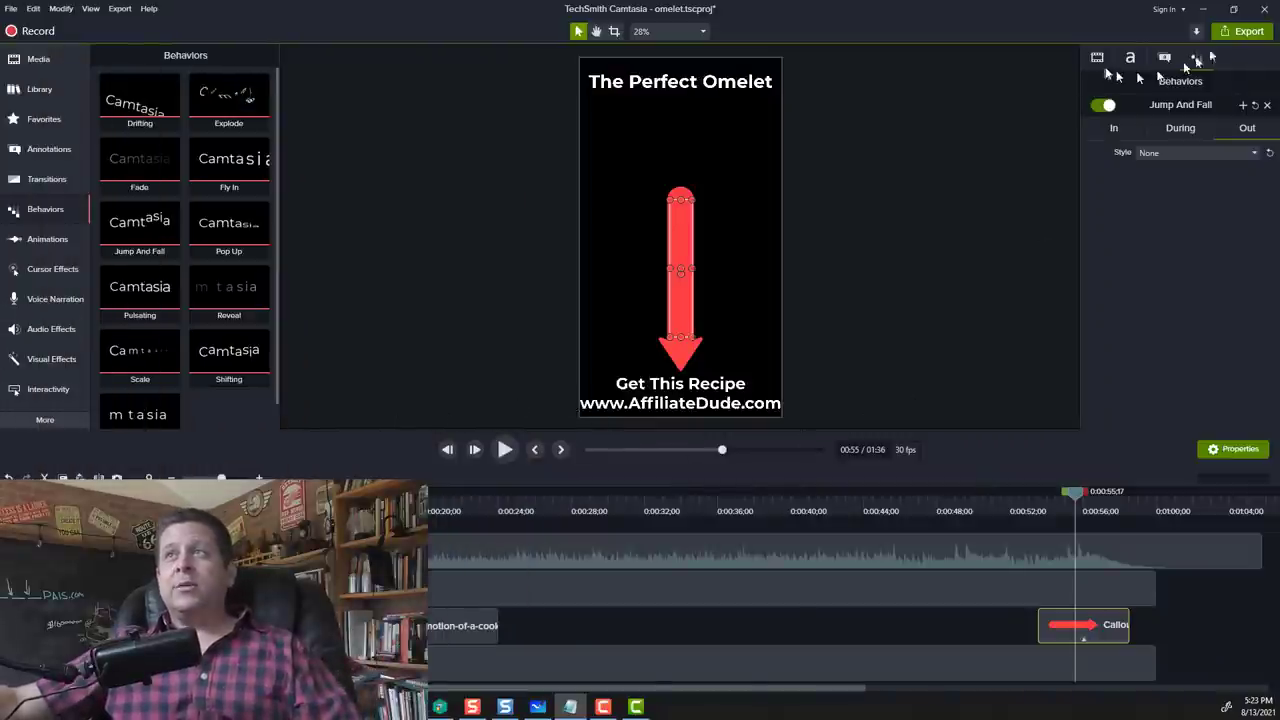
Step: Set up a local file export in Camtasia with custom production settings and MP4 - Smart Player (HTML5), up to the output file settings
{"action": "left_click", "coordinate": [1240, 31]}
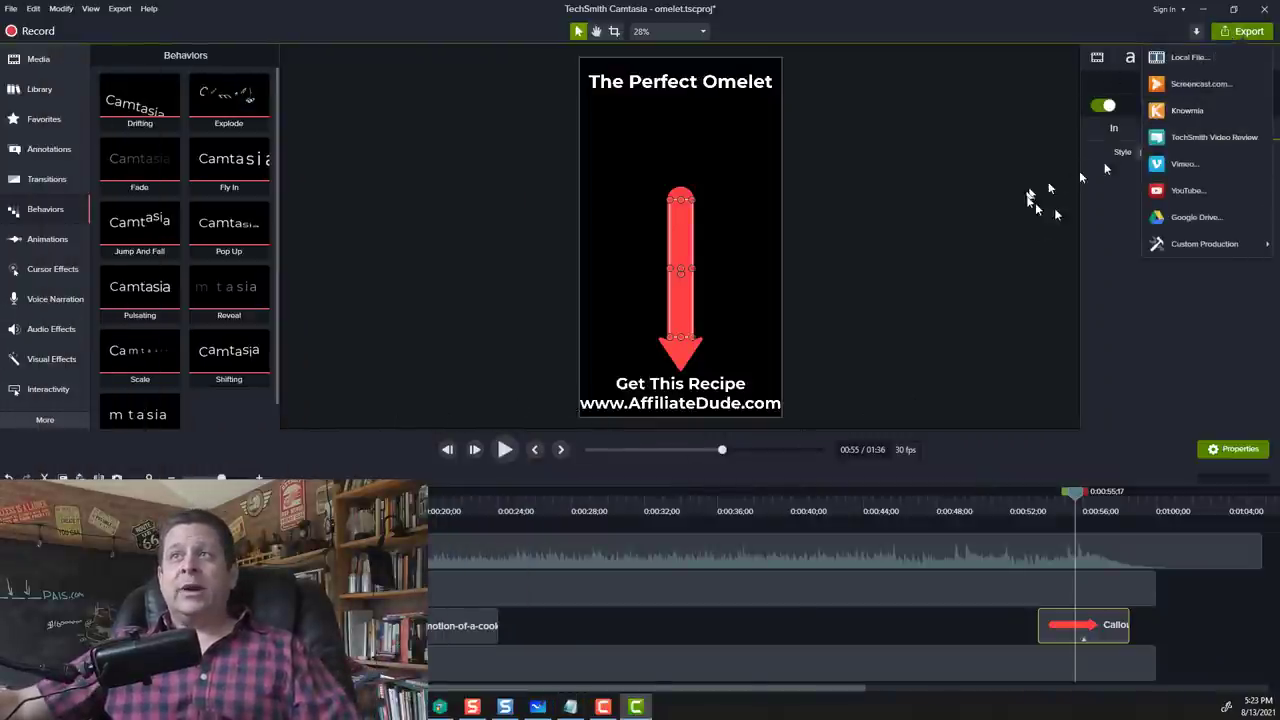
{"action": "left_click", "coordinate": [1187, 57]}
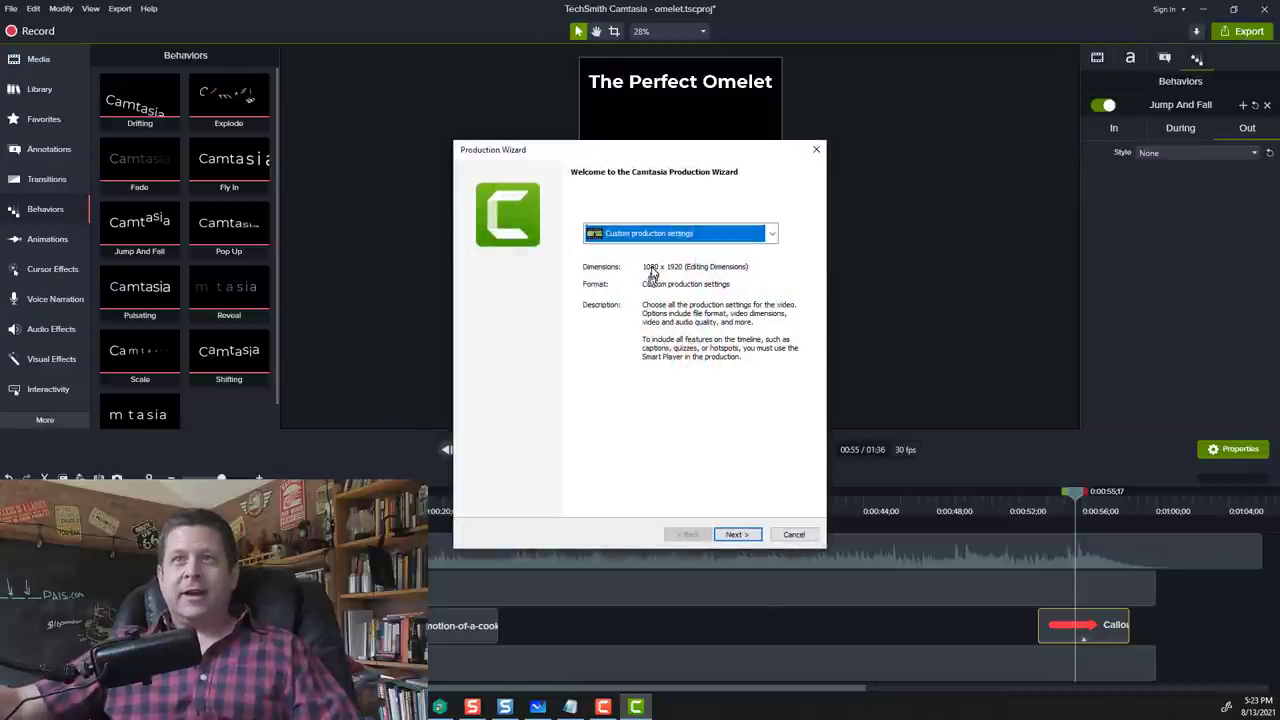
{"action": "left_click", "coordinate": [740, 535]}
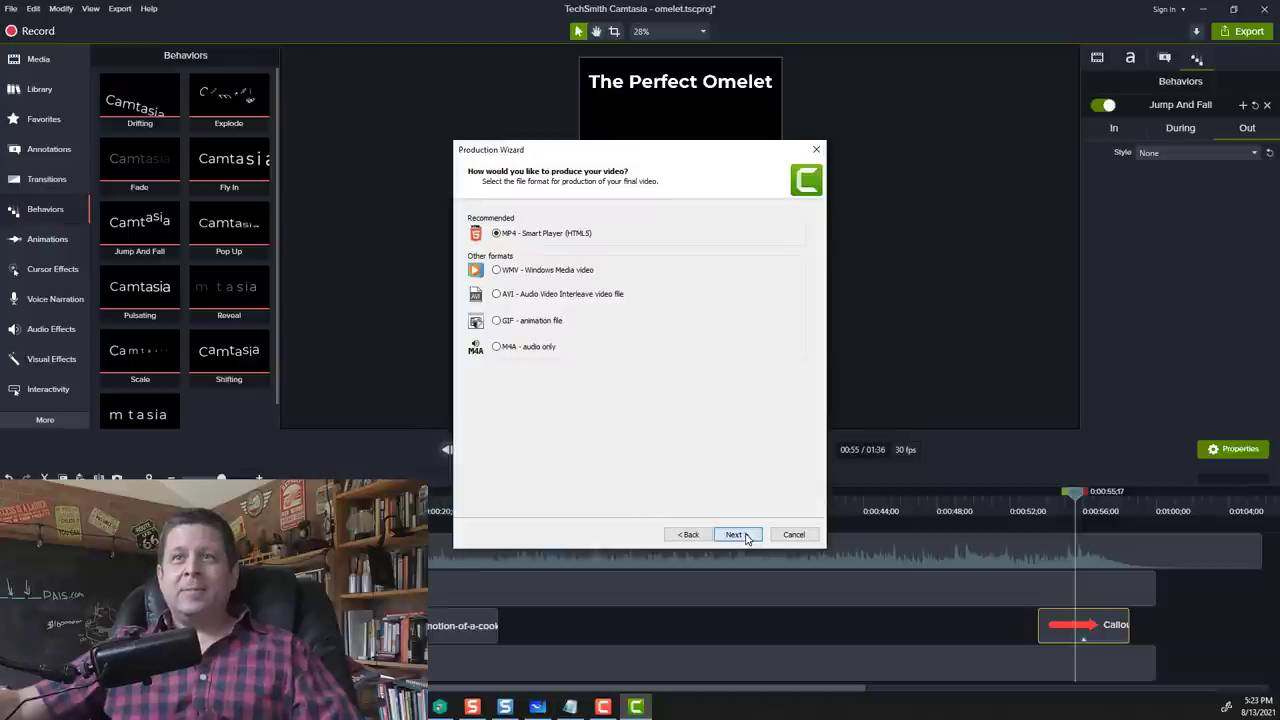
{"action": "left_click", "coordinate": [740, 535]}
{"action": "left_click", "coordinate": [740, 535]}
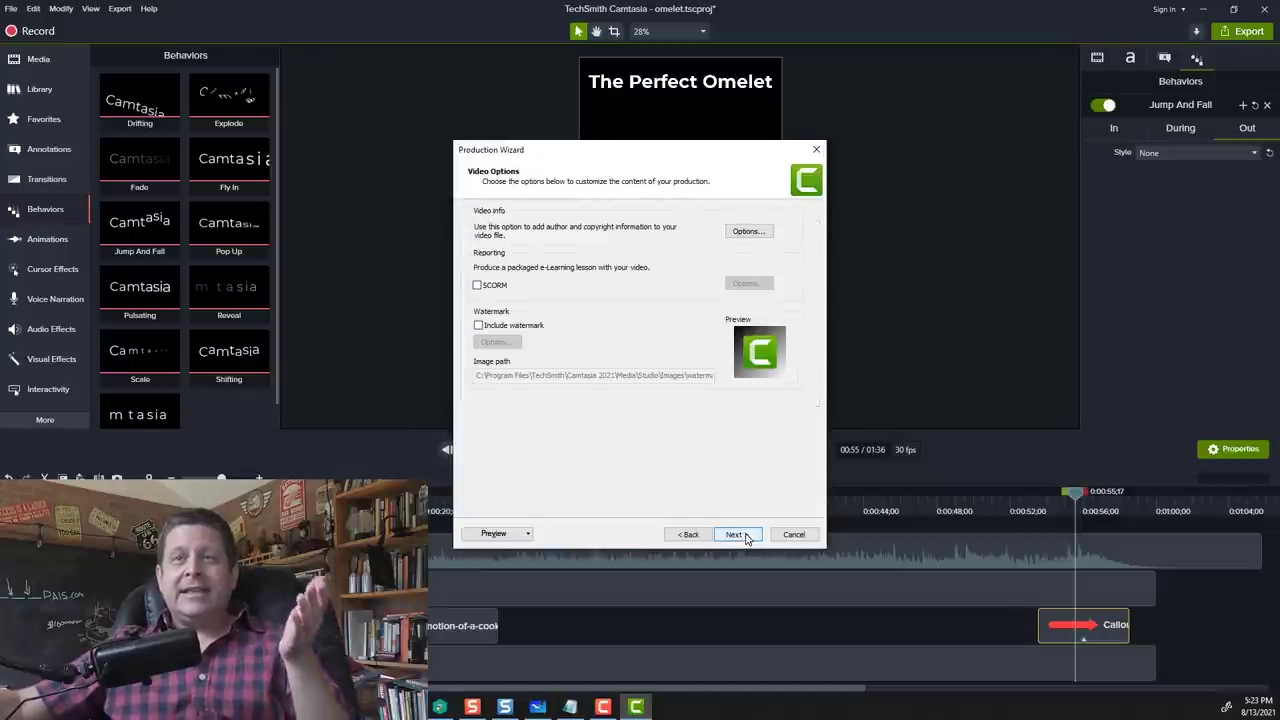
{"action": "left_click", "coordinate": [740, 535]}
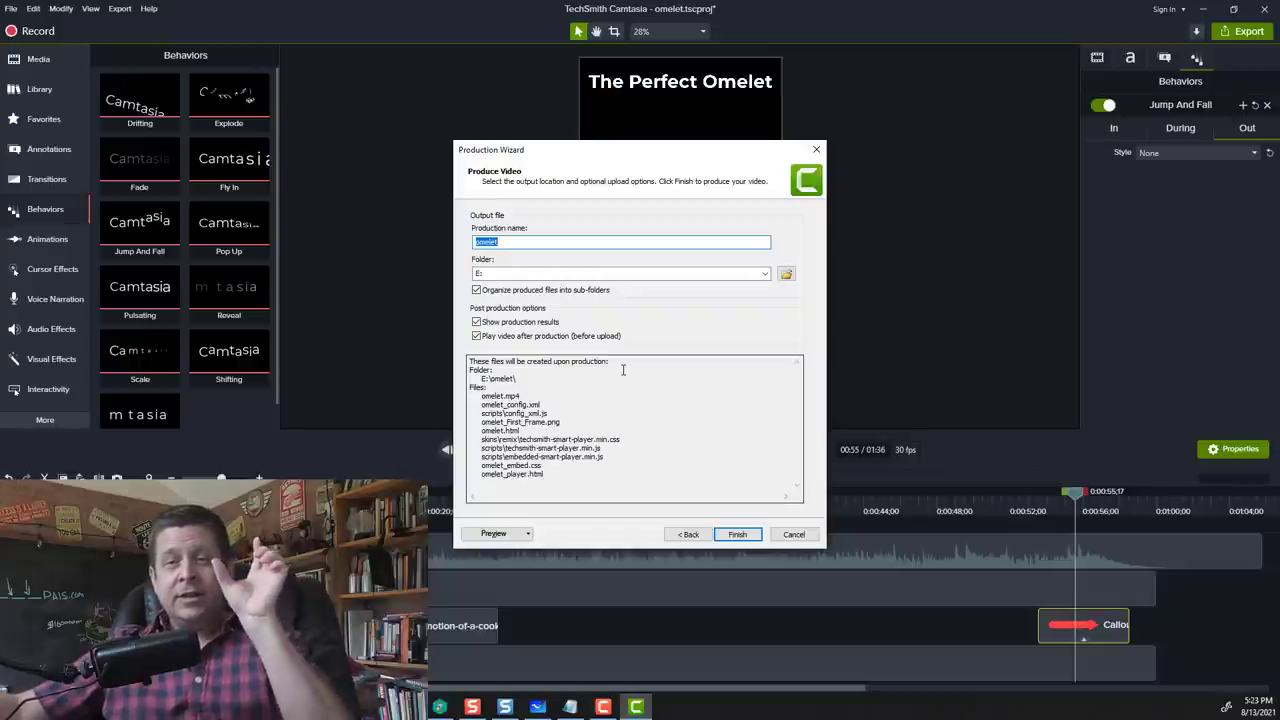
Step: Switch to Chrome and look through the YouTube search results for omelet
{"action": "left_click", "coordinate": [440, 706]}
{"action": "left_click", "coordinate": [462, 652]}
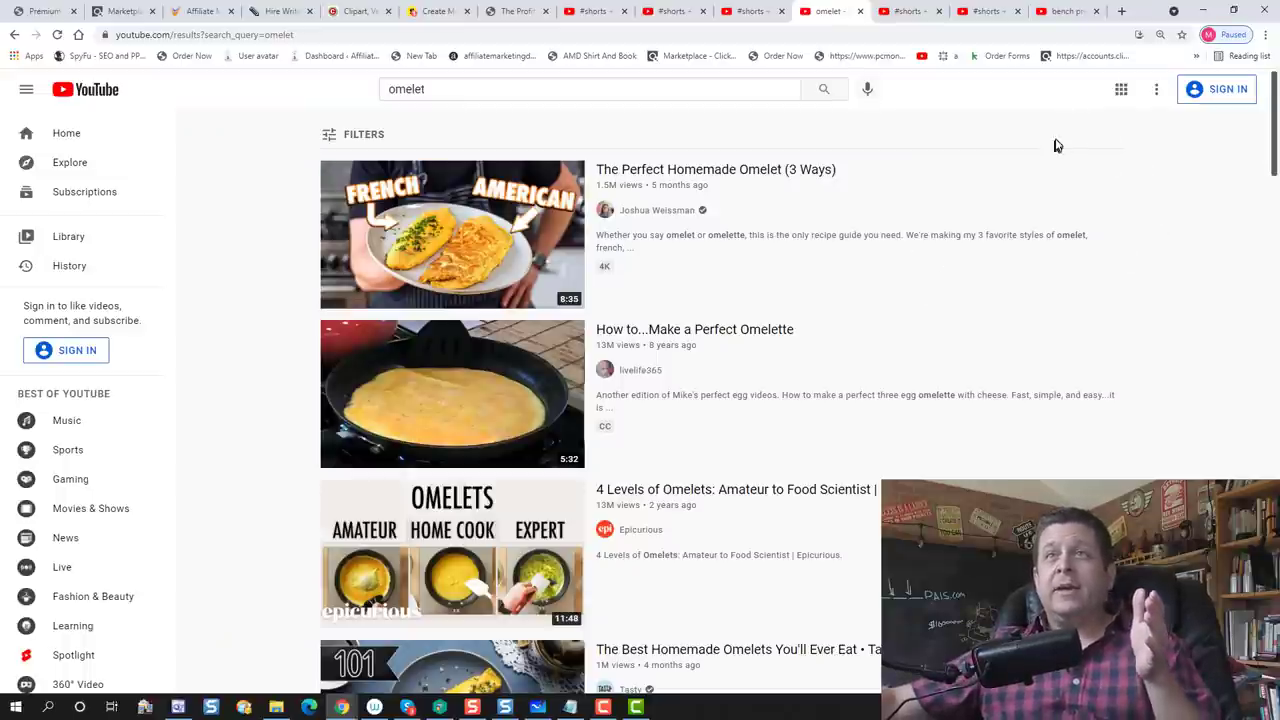
{"action": "scroll", "coordinate": [1146, 277], "scroll_direction": "down", "scroll_amount": 1}
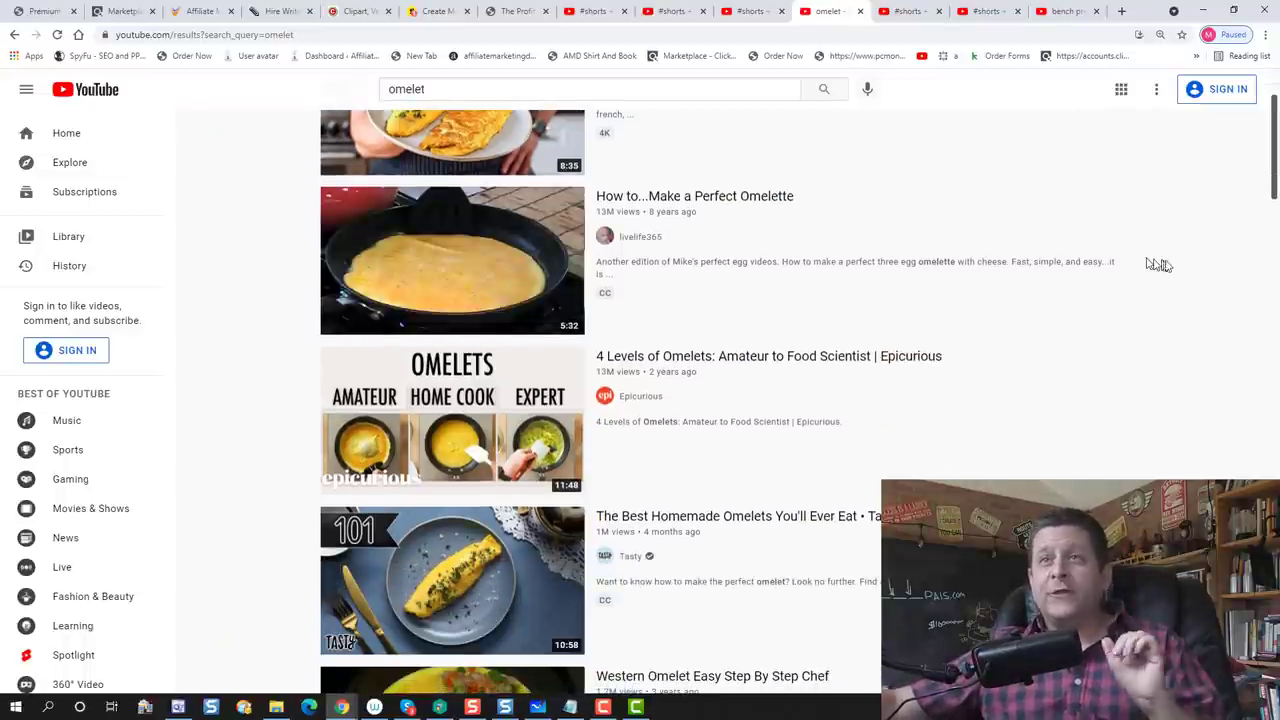
{"action": "scroll", "coordinate": [1165, 267], "scroll_direction": "down", "scroll_amount": 1}
{"action": "scroll", "coordinate": [1180, 300], "scroll_direction": "down", "scroll_amount": 1}
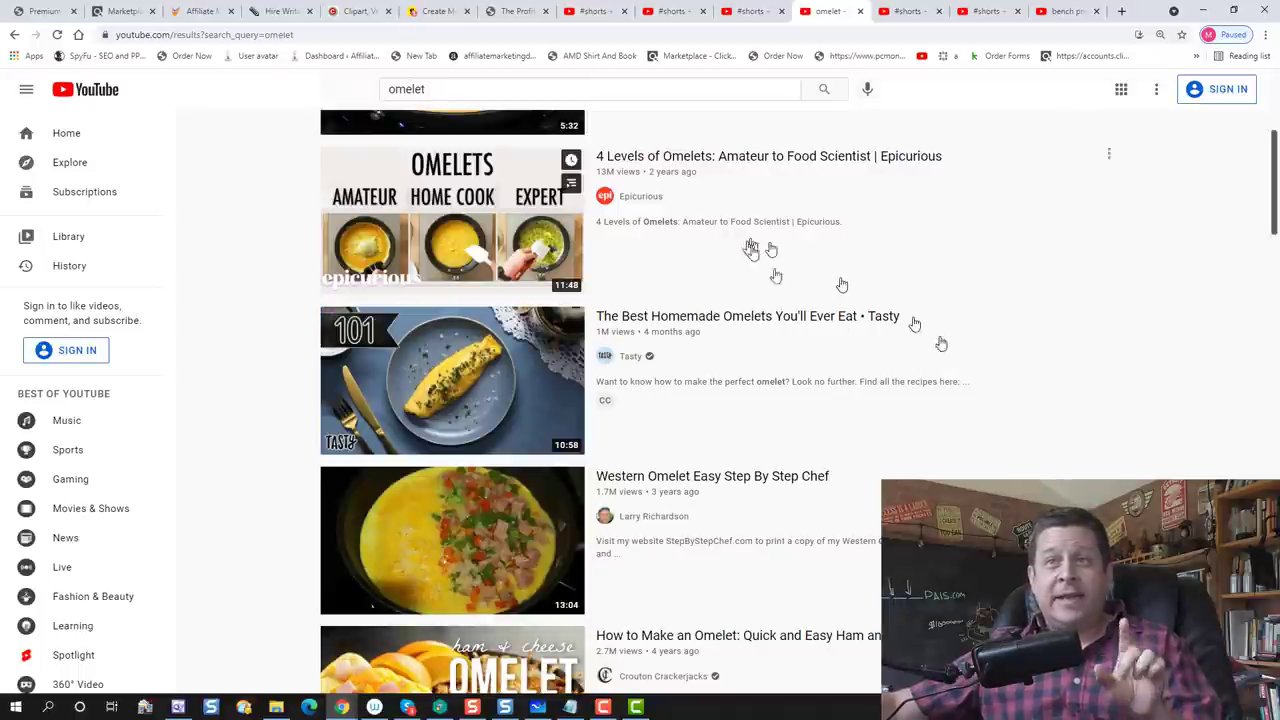
{"action": "scroll", "coordinate": [1116, 412], "scroll_direction": "down", "scroll_amount": 1}
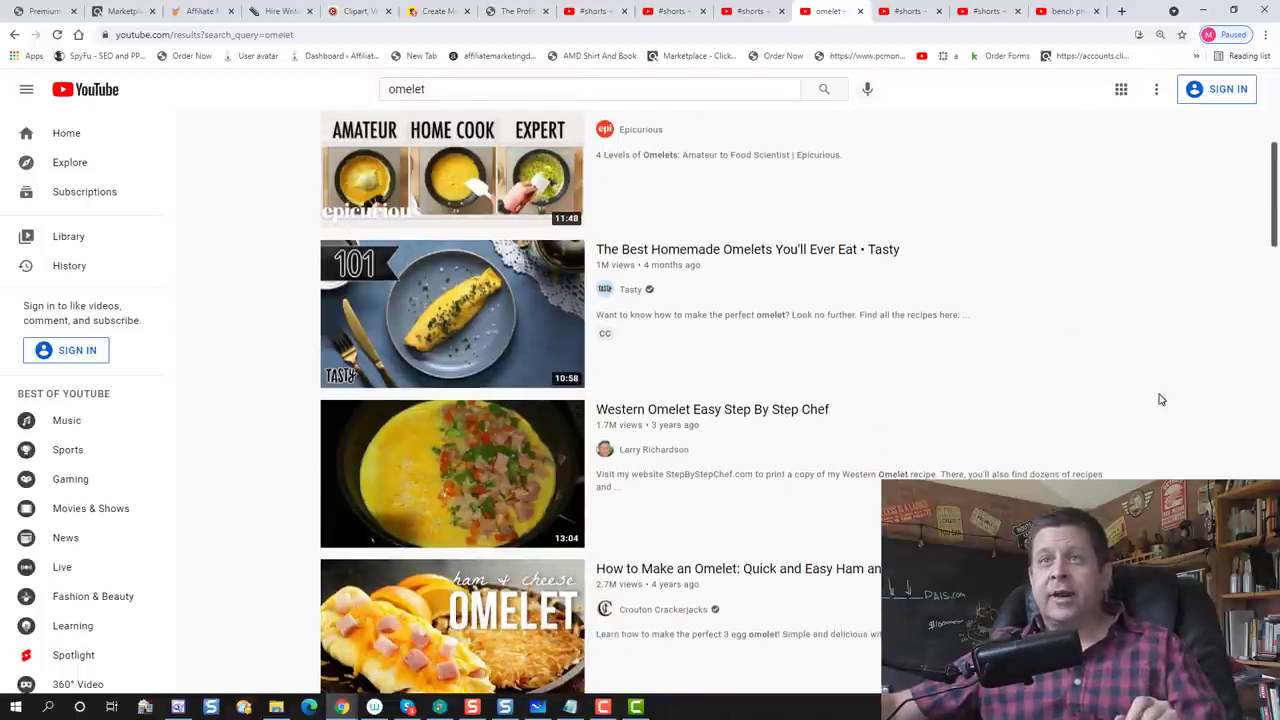
{"action": "scroll", "coordinate": [1160, 400], "scroll_direction": "down", "scroll_amount": 2}
{"action": "scroll", "coordinate": [1183, 366], "scroll_direction": "down", "scroll_amount": 3}
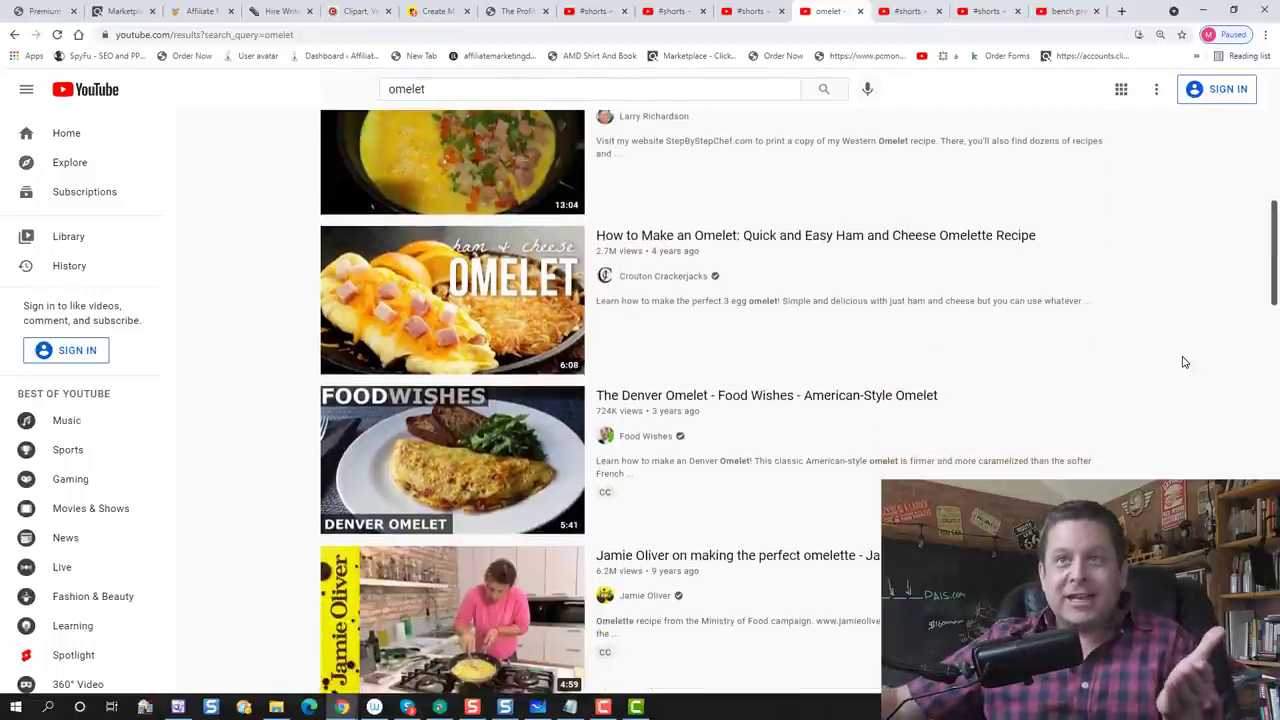
{"action": "scroll", "coordinate": [1183, 362], "scroll_direction": "down", "scroll_amount": 4}
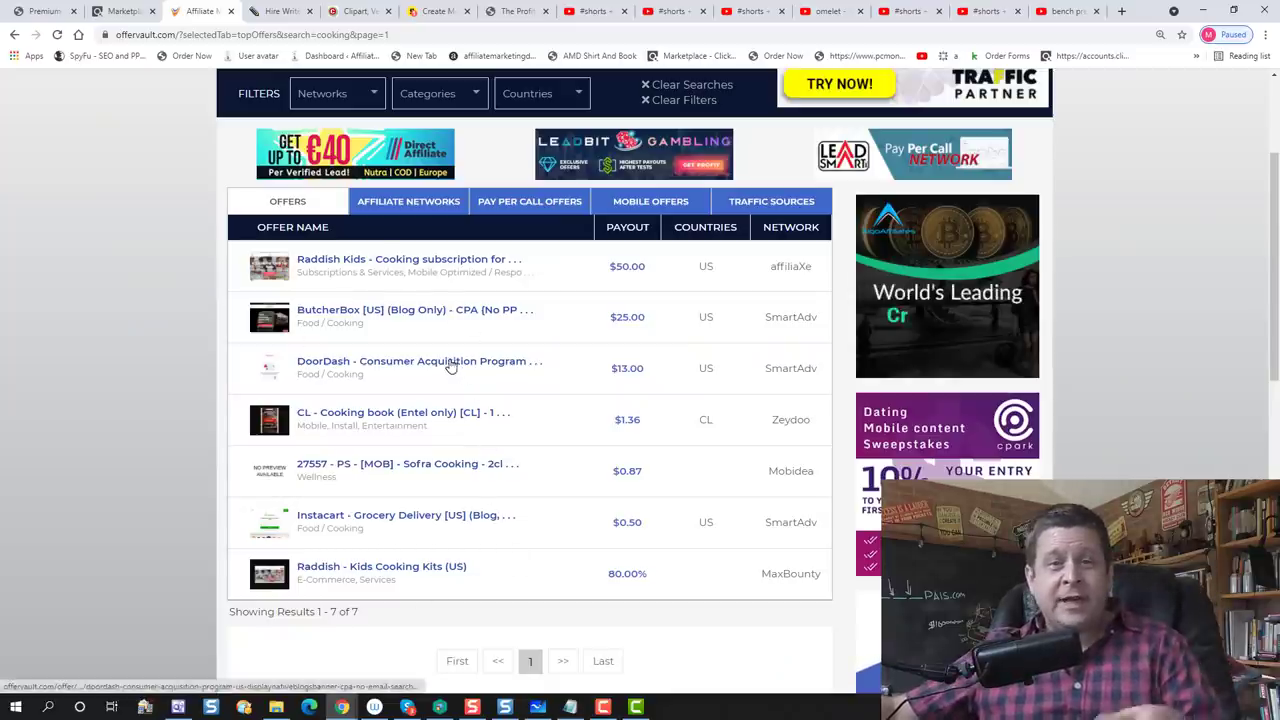
Step: Review the cooking affiliate offers on OfferVault and in the ClickBank marketplace
{"action": "scroll", "coordinate": [316, 184], "scroll_direction": "up", "scroll_amount": 1}
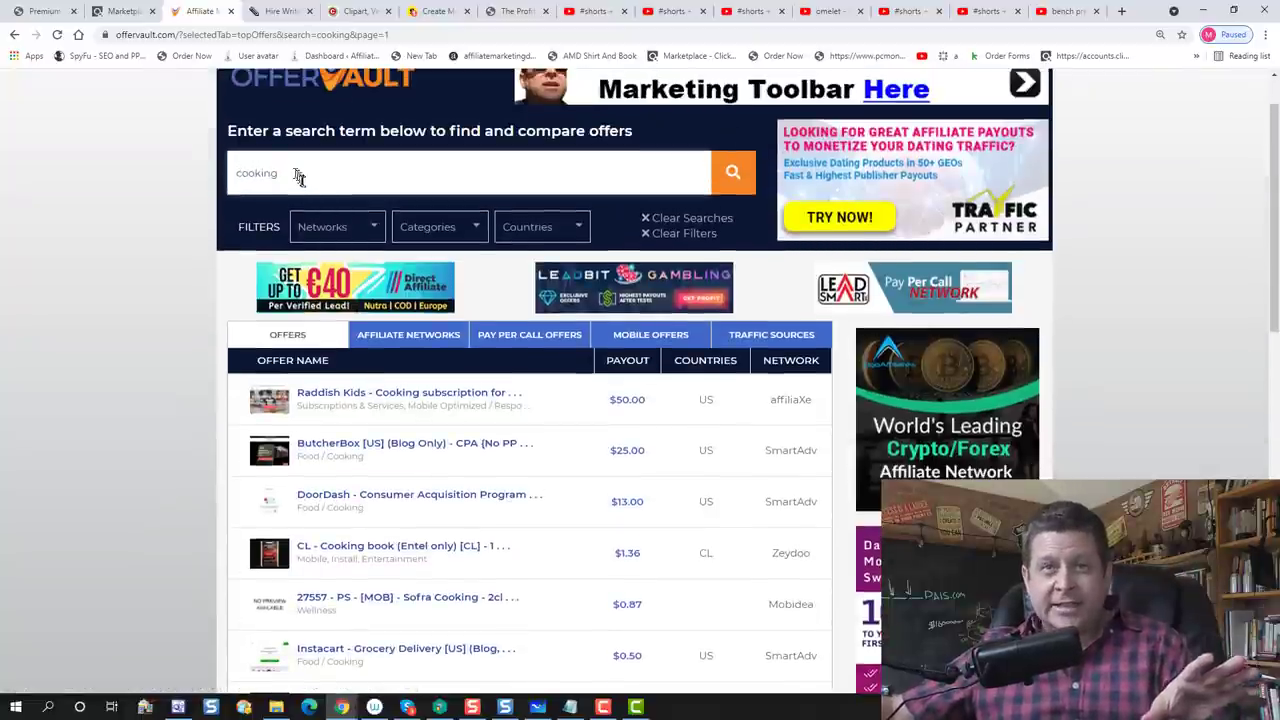
{"action": "key", "text": "ctrl+shift+Tab"}
{"action": "scroll", "coordinate": [789, 411], "scroll_direction": "down", "scroll_amount": 1}
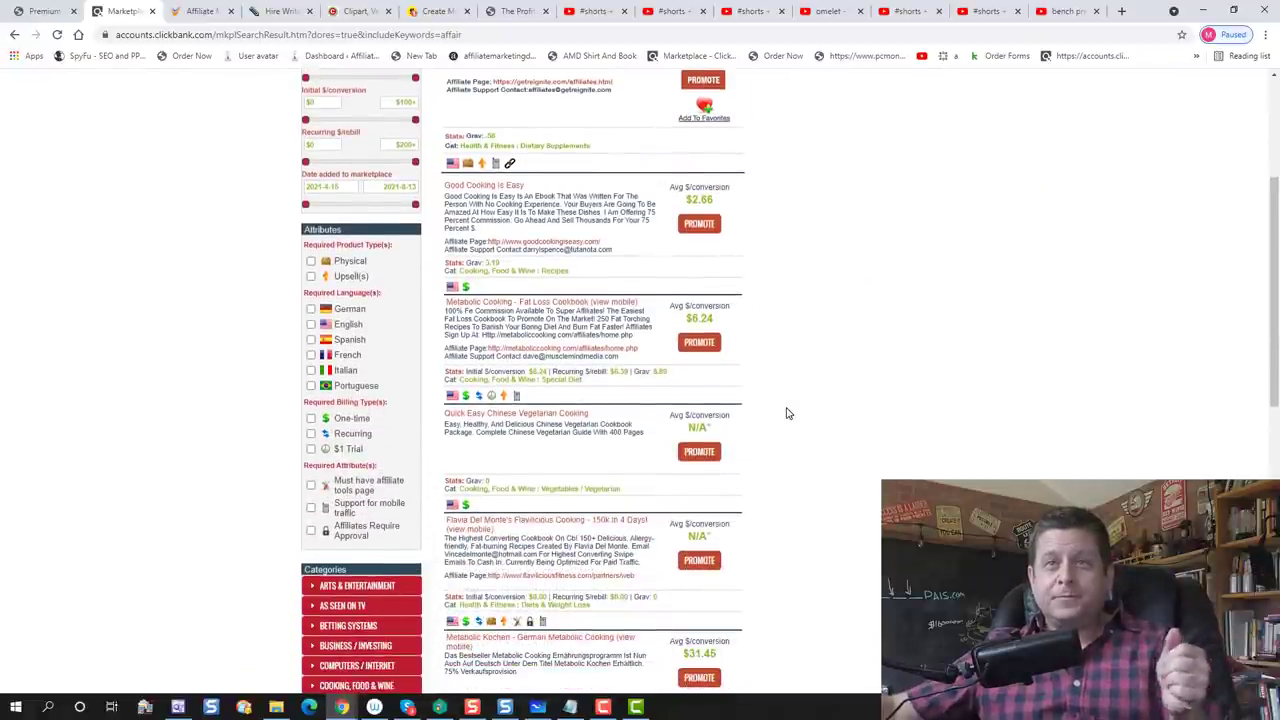
{"action": "scroll", "coordinate": [787, 413], "scroll_direction": "up", "scroll_amount": 2}
{"action": "scroll", "coordinate": [652, 390], "scroll_direction": "down", "scroll_amount": 1}
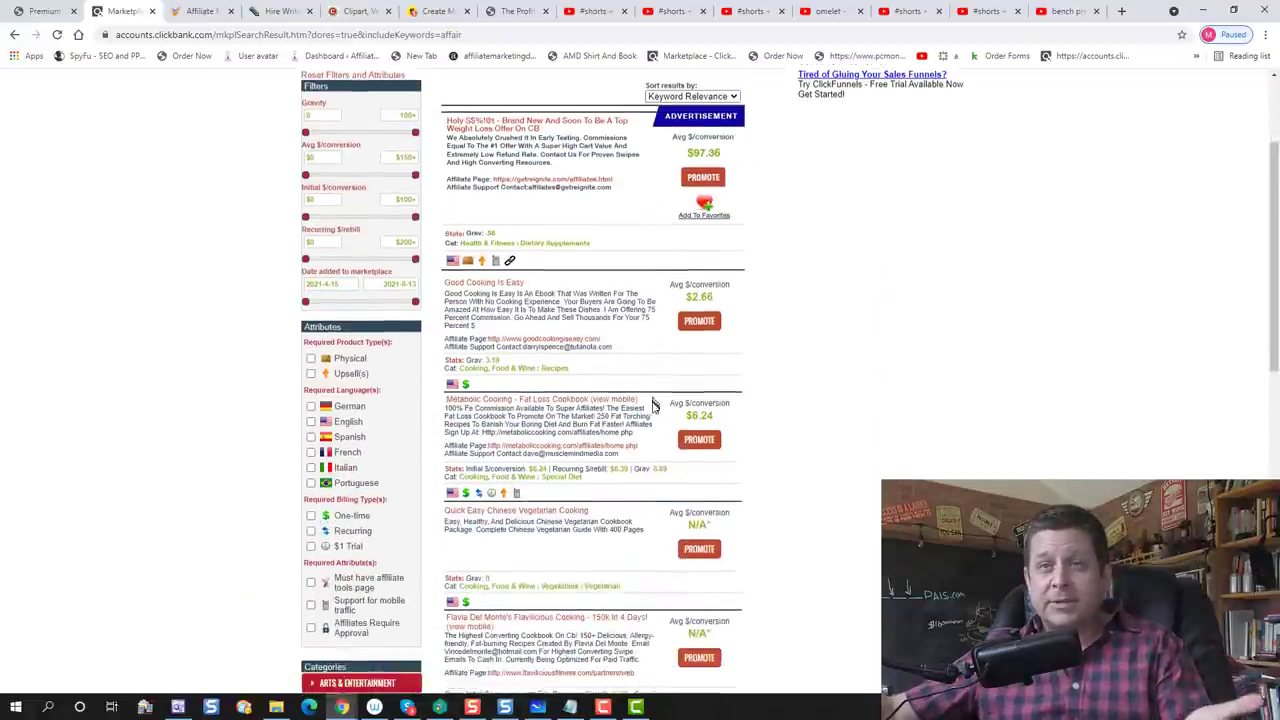
{"action": "key", "text": "ctrl+Tab"}
{"action": "scroll", "coordinate": [463, 469], "scroll_direction": "down", "scroll_amount": 2}
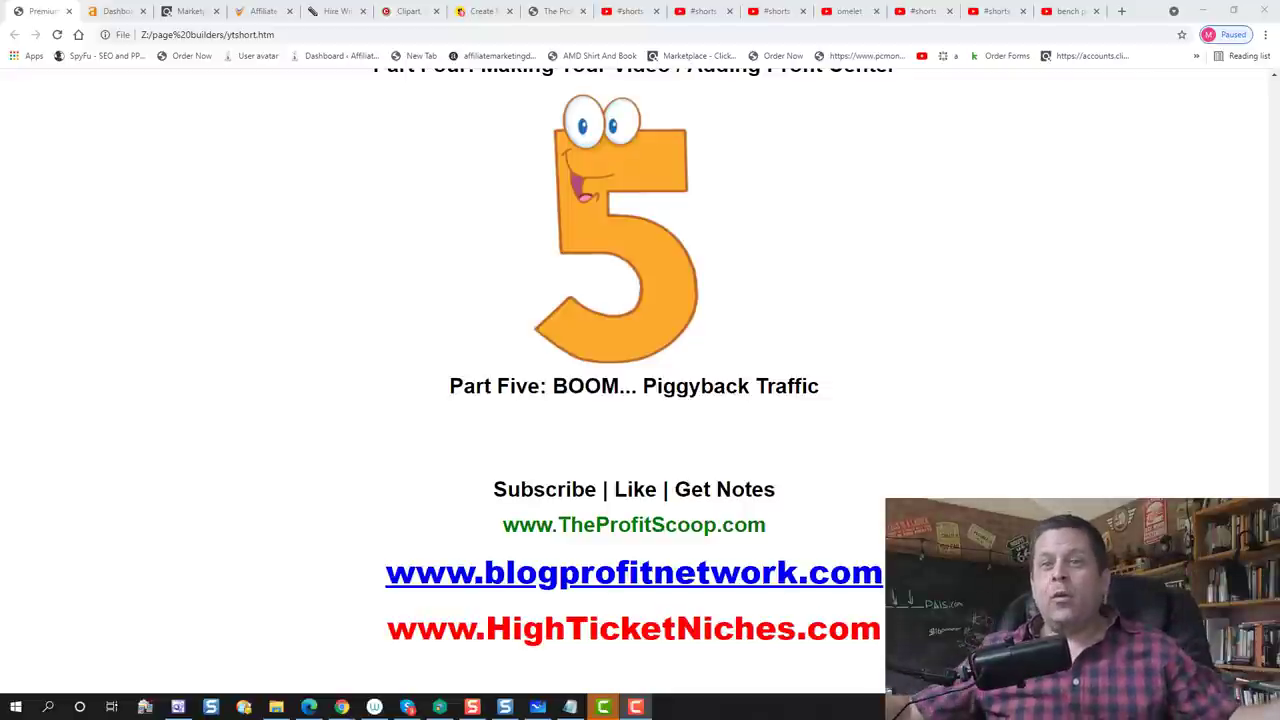
Step: Switch to Microsoft Whiteboard and handwrite the heading "recomendations" in black near the top of the blank board
{"action": "left_click", "coordinate": [538, 707]}
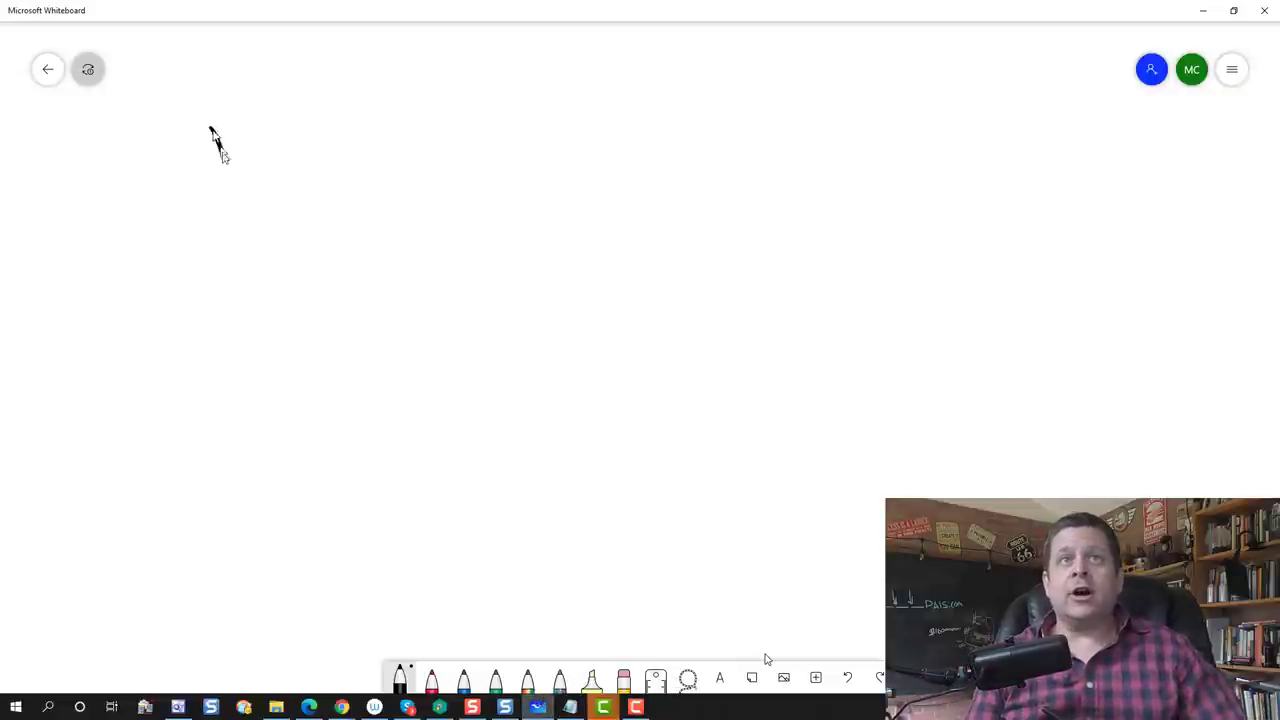
{"action": "left_click_drag", "start_coordinate": [320, 130], "coordinate": [322, 126]}
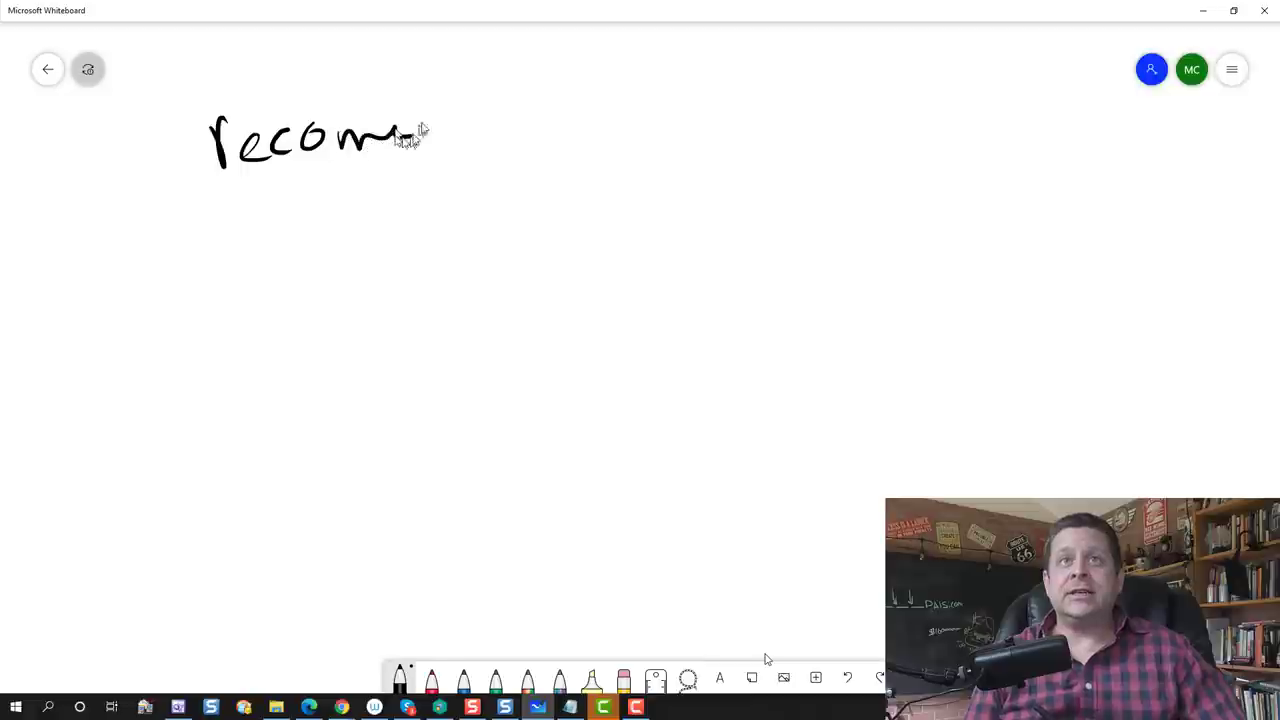
{"action": "left_click_drag", "start_coordinate": [427, 123], "coordinate": [446, 137]}
{"action": "left_click_drag", "start_coordinate": [468, 124], "coordinate": [460, 133]}
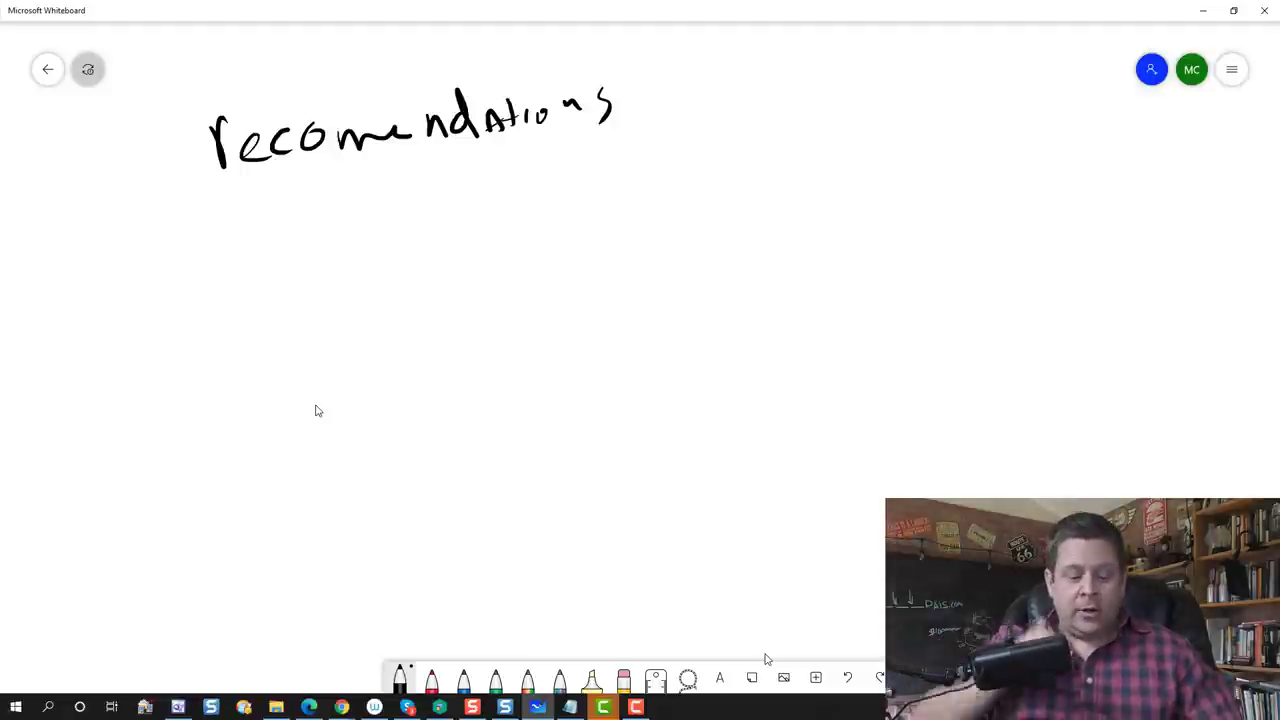
Step: Draw a row of five circles below the heading with an arrow pointing to a box containing a circled triangle
{"action": "left_click_drag", "start_coordinate": [228, 242], "coordinate": [232, 240]}
{"action": "mouse_move", "coordinate": [292, 240]}
{"action": "left_mouse_down"}
{"action": "mouse_move", "coordinate": [306, 277]}
{"action": "mouse_move", "coordinate": [290, 244]}
{"action": "left_mouse_up"}
{"action": "left_click_drag", "start_coordinate": [352, 234], "coordinate": [356, 236]}
{"action": "left_click_drag", "start_coordinate": [418, 264], "coordinate": [400, 234]}
{"action": "mouse_move", "coordinate": [440, 228]}
{"action": "left_mouse_down"}
{"action": "mouse_move", "coordinate": [466, 236]}
{"action": "mouse_move", "coordinate": [442, 230]}
{"action": "left_mouse_up"}
{"action": "left_click_drag", "start_coordinate": [574, 218], "coordinate": [606, 260]}
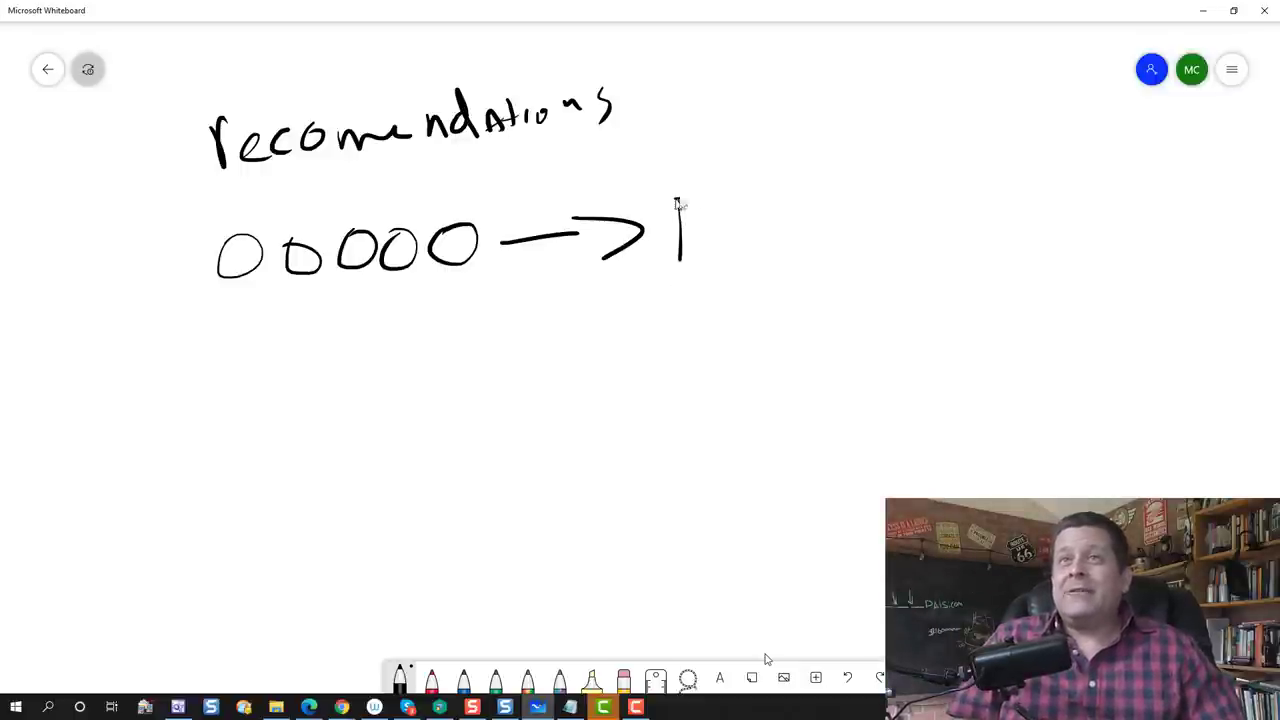
{"action": "mouse_move", "coordinate": [703, 198]}
{"action": "left_mouse_down"}
{"action": "mouse_move", "coordinate": [806, 272]}
{"action": "mouse_move", "coordinate": [678, 280]}
{"action": "left_mouse_up"}
{"action": "left_click_drag", "start_coordinate": [735, 214], "coordinate": [740, 258]}
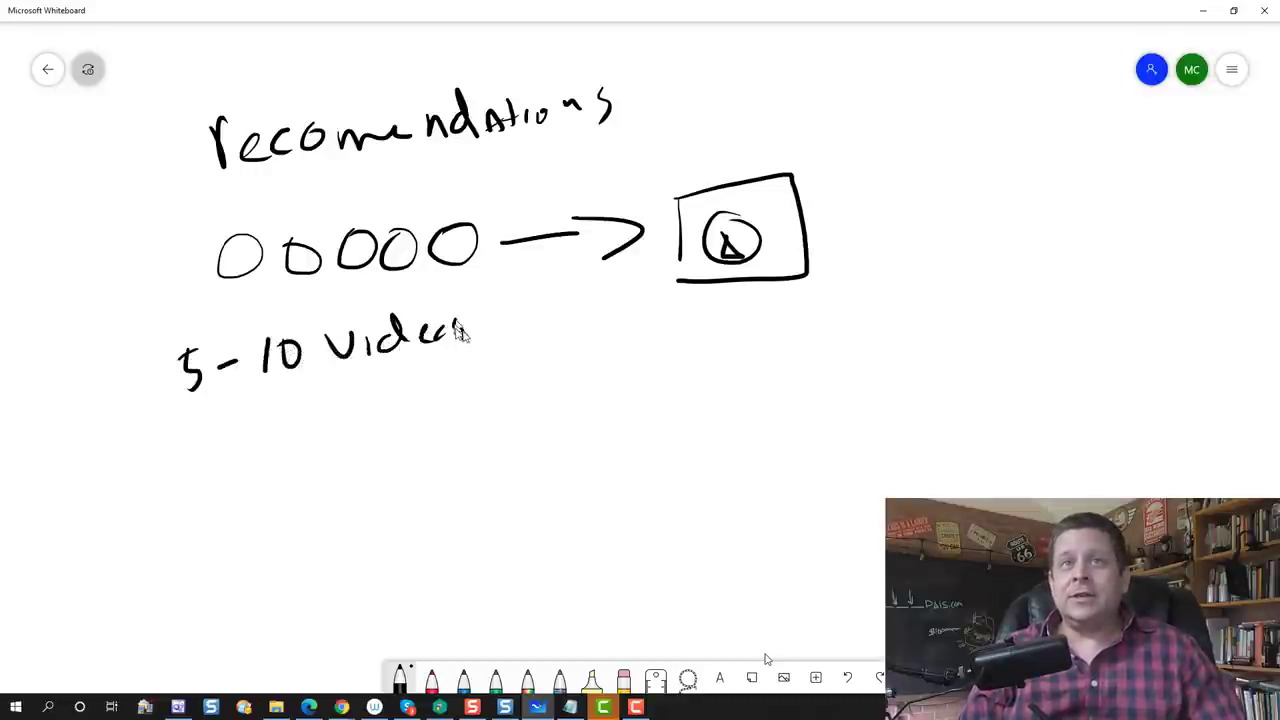
Step: Handwrite "5-10 Videos" and "Lots of Views" with an up arrow below the circles and box
{"action": "left_click_drag", "start_coordinate": [459, 336], "coordinate": [455, 352]}
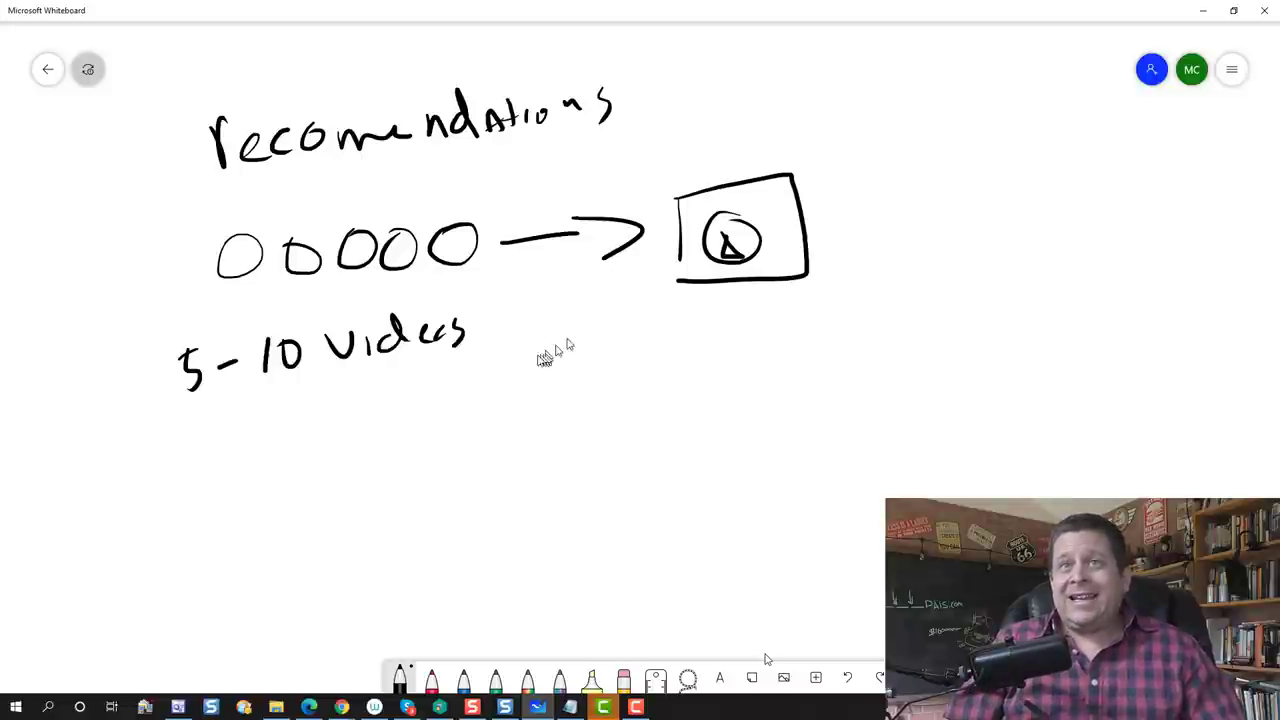
{"action": "mouse_move", "coordinate": [534, 348]}
{"action": "left_mouse_down"}
{"action": "mouse_move", "coordinate": [568, 392]}
{"action": "mouse_move", "coordinate": [586, 362]}
{"action": "left_mouse_up"}
{"action": "mouse_move", "coordinate": [604, 340]}
{"action": "left_mouse_down"}
{"action": "mouse_move", "coordinate": [603, 380]}
{"action": "mouse_move", "coordinate": [750, 360]}
{"action": "mouse_move", "coordinate": [850, 322]}
{"action": "mouse_move", "coordinate": [893, 341]}
{"action": "mouse_move", "coordinate": [951, 320]}
{"action": "mouse_move", "coordinate": [968, 346]}
{"action": "left_mouse_up"}
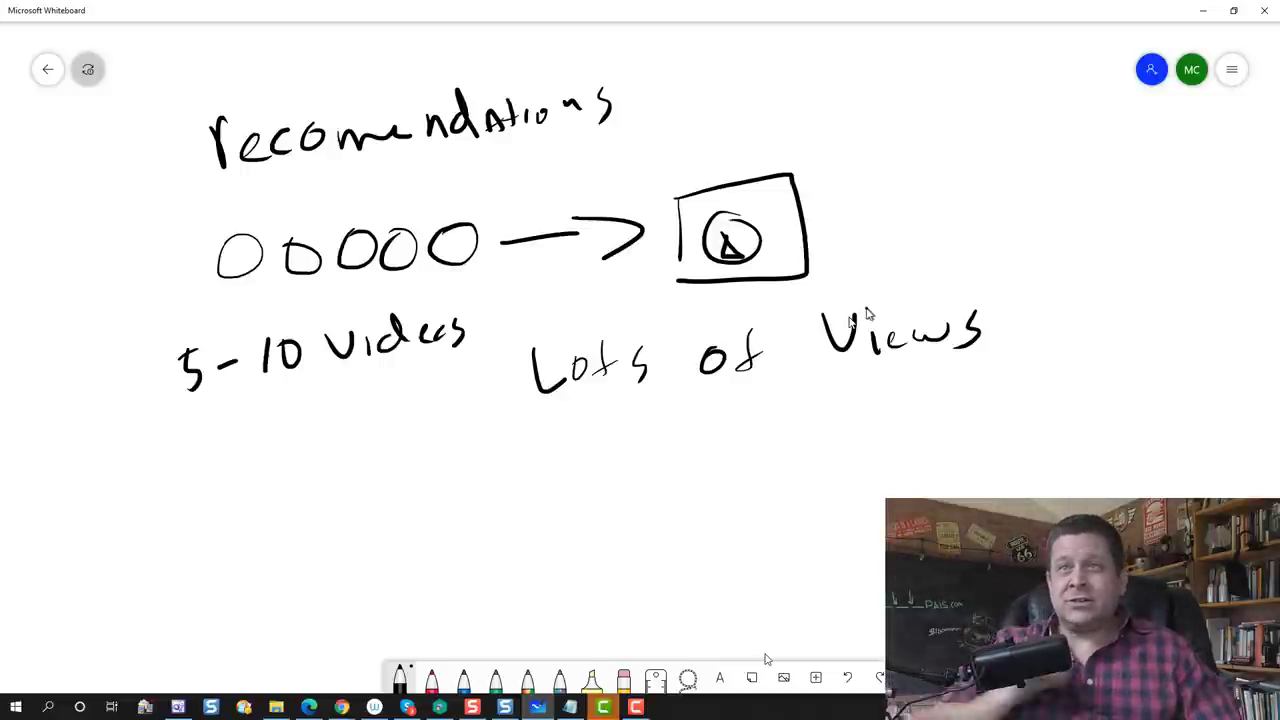
{"action": "mouse_move", "coordinate": [1012, 352]}
{"action": "left_mouse_down"}
{"action": "mouse_move", "coordinate": [1012, 294]}
{"action": "mouse_move", "coordinate": [1024, 322]}
{"action": "left_mouse_up"}
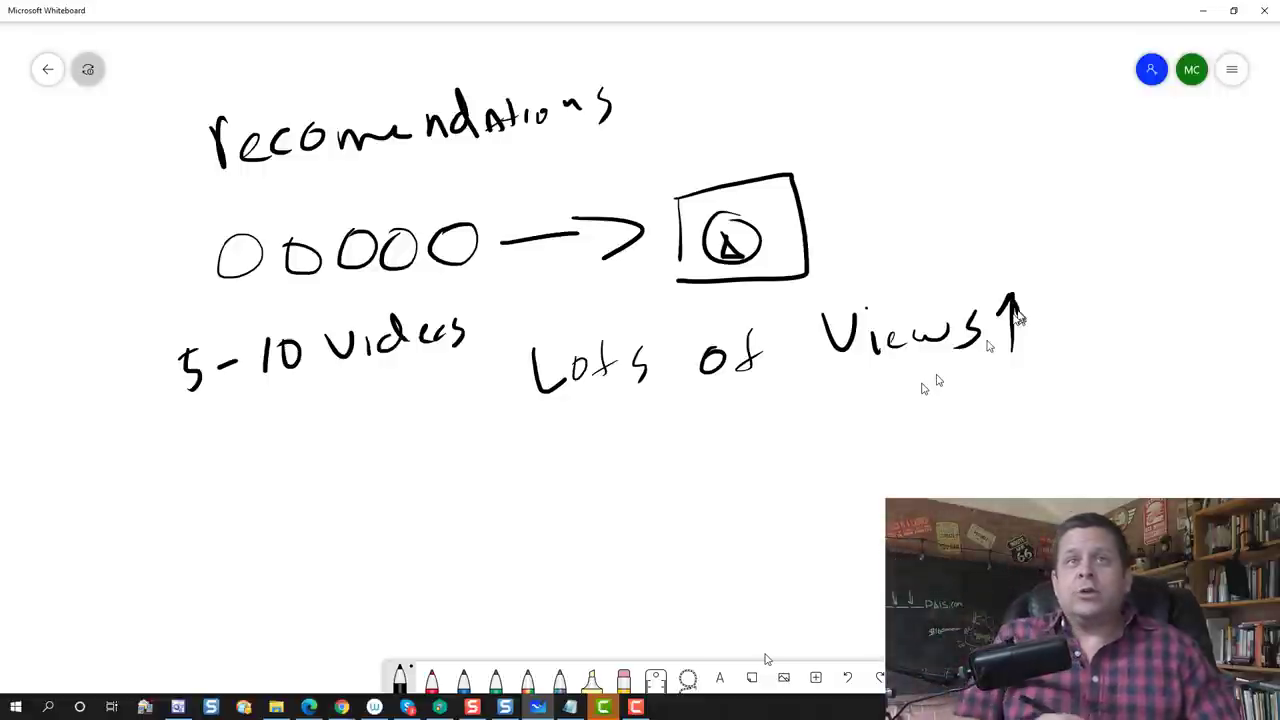
Step: Draw a curved arrow from "5-10 Videos" to an empty box and handwrite "Data" and "Views" beside it
{"action": "mouse_move", "coordinate": [286, 390]}
{"action": "left_mouse_down"}
{"action": "mouse_move", "coordinate": [328, 473]}
{"action": "mouse_move", "coordinate": [391, 468]}
{"action": "mouse_move", "coordinate": [380, 486]}
{"action": "left_mouse_up"}
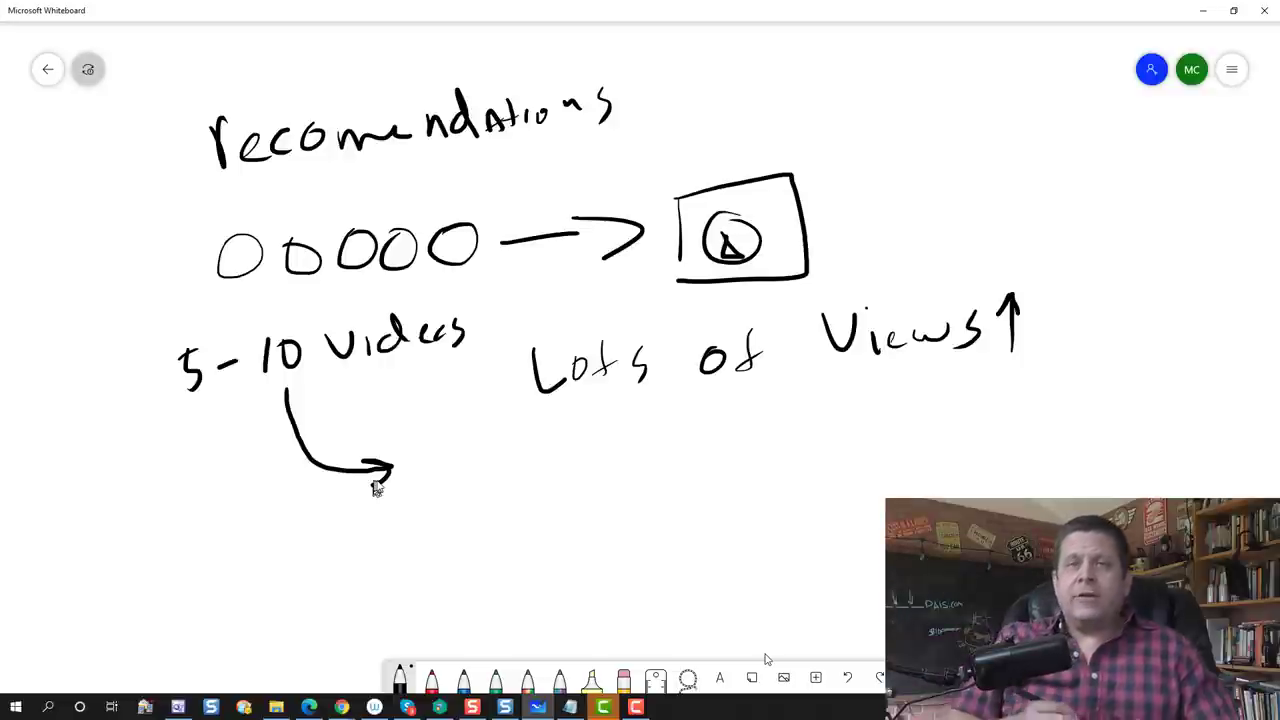
{"action": "mouse_move", "coordinate": [422, 445]}
{"action": "left_mouse_down"}
{"action": "mouse_move", "coordinate": [425, 504]}
{"action": "mouse_move", "coordinate": [522, 512]}
{"action": "mouse_move", "coordinate": [432, 515]}
{"action": "left_mouse_up"}
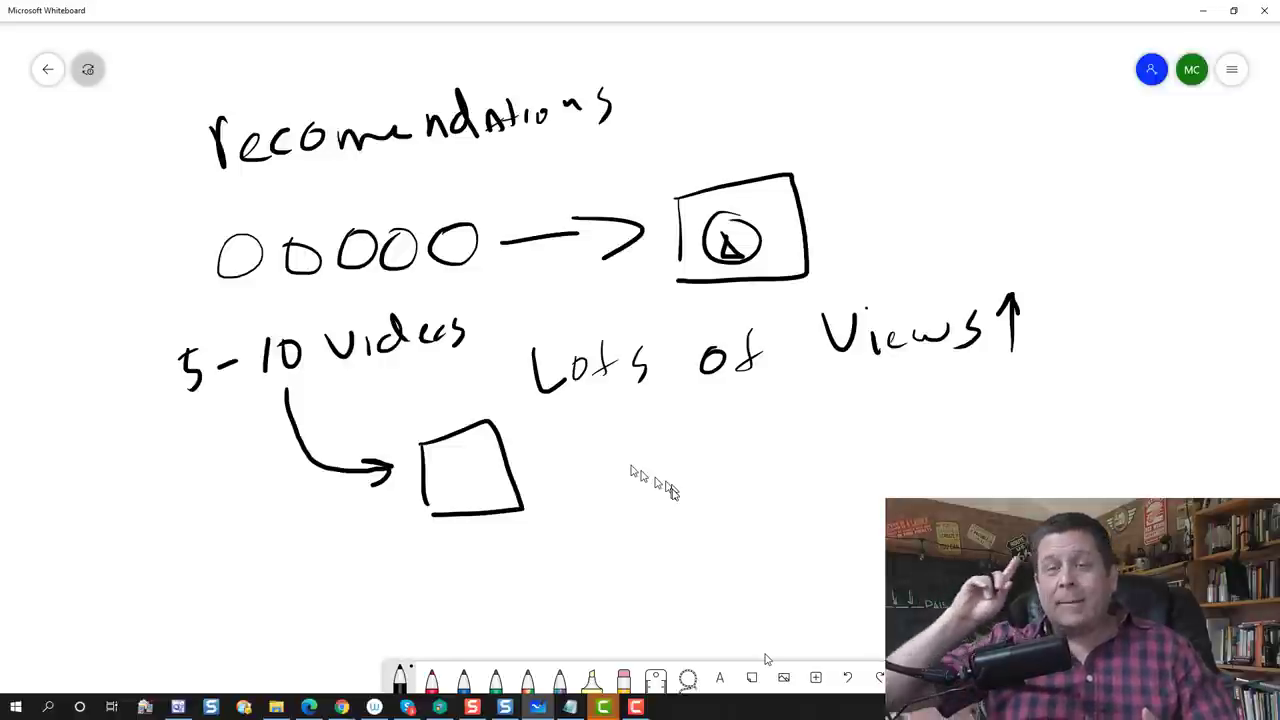
{"action": "left_click_drag", "start_coordinate": [603, 458], "coordinate": [617, 561]}
{"action": "left_click_drag", "start_coordinate": [697, 512], "coordinate": [702, 555]}
{"action": "mouse_move", "coordinate": [768, 500]}
{"action": "left_mouse_down"}
{"action": "mouse_move", "coordinate": [770, 554]}
{"action": "mouse_move", "coordinate": [790, 515]}
{"action": "left_mouse_up"}
{"action": "left_click_drag", "start_coordinate": [768, 545], "coordinate": [815, 540]}
{"action": "mouse_move", "coordinate": [640, 596]}
{"action": "left_mouse_down"}
{"action": "mouse_move", "coordinate": [658, 640]}
{"action": "mouse_move", "coordinate": [672, 596]}
{"action": "left_mouse_up"}
{"action": "mouse_move", "coordinate": [698, 596]}
{"action": "left_mouse_down"}
{"action": "mouse_move", "coordinate": [700, 630]}
{"action": "mouse_move", "coordinate": [740, 636]}
{"action": "left_mouse_up"}
{"action": "mouse_move", "coordinate": [746, 606]}
{"action": "left_mouse_down"}
{"action": "mouse_move", "coordinate": [804, 606]}
{"action": "mouse_move", "coordinate": [830, 640]}
{"action": "left_mouse_up"}
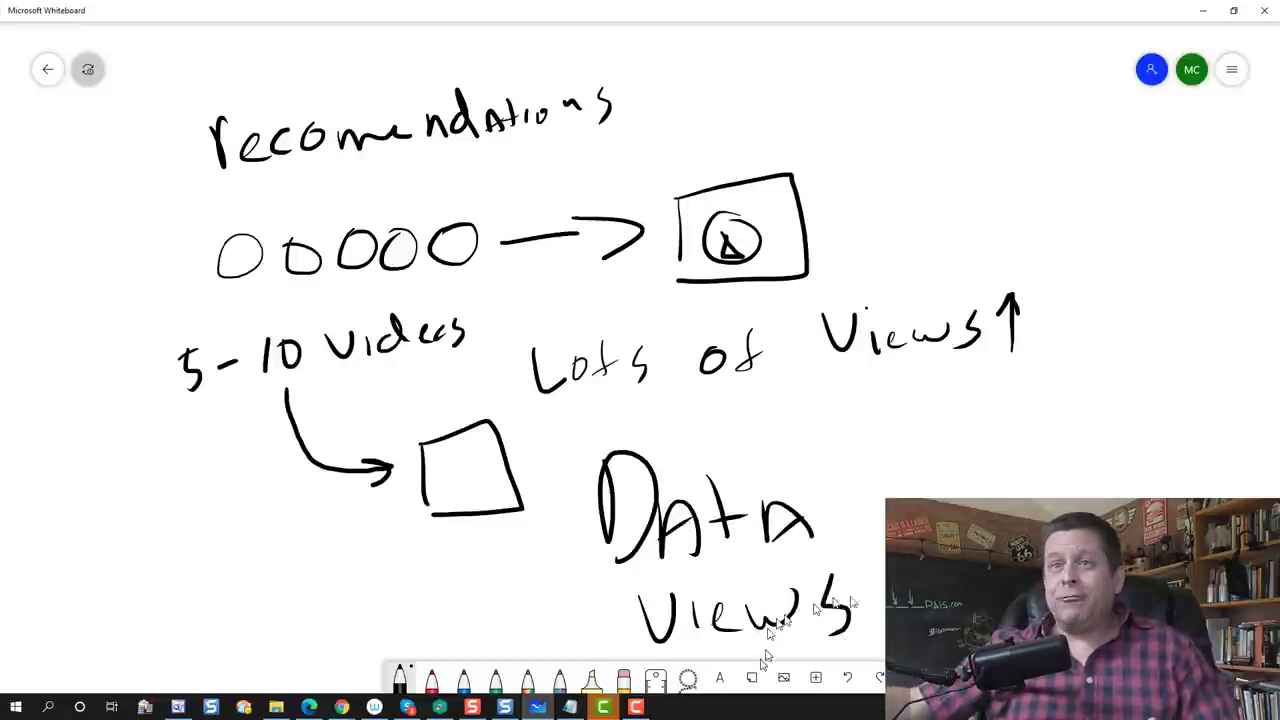
{"action": "scroll", "coordinate": [960, 360], "scroll_direction": "down", "scroll_amount": 3}
{"action": "scroll", "coordinate": [952, 242], "scroll_direction": "down", "scroll_amount": 1}
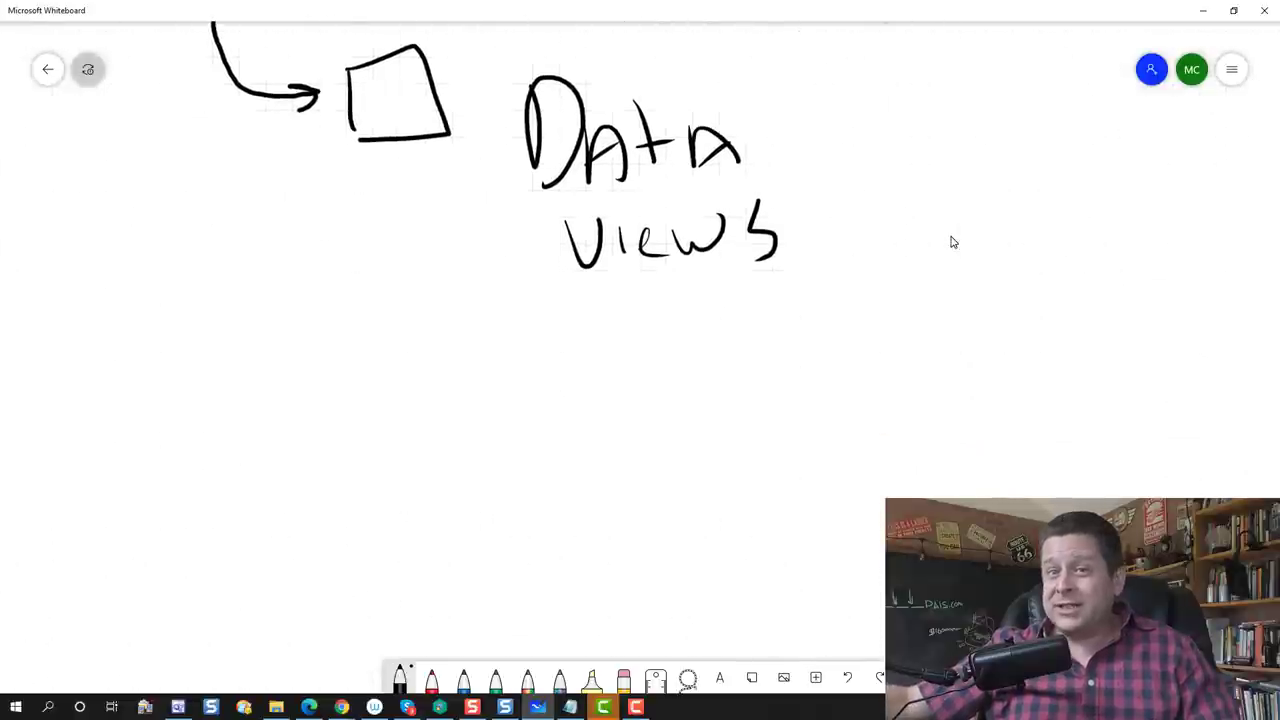